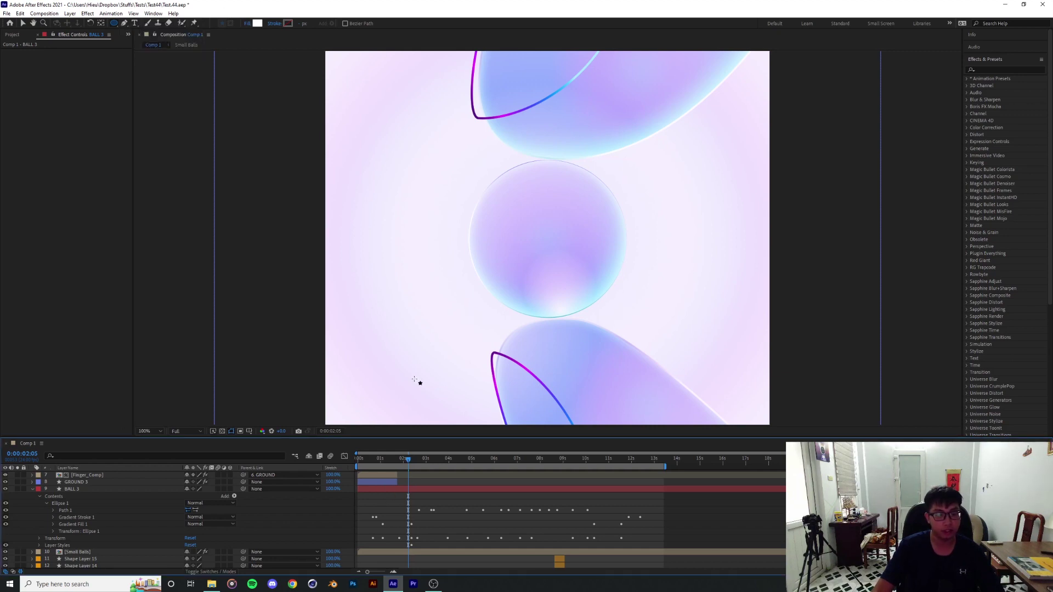
Examine the BALL 3 layer's gradient stroke and the ball's outline up close, ending with the whole composition in view
left_click(68, 489)
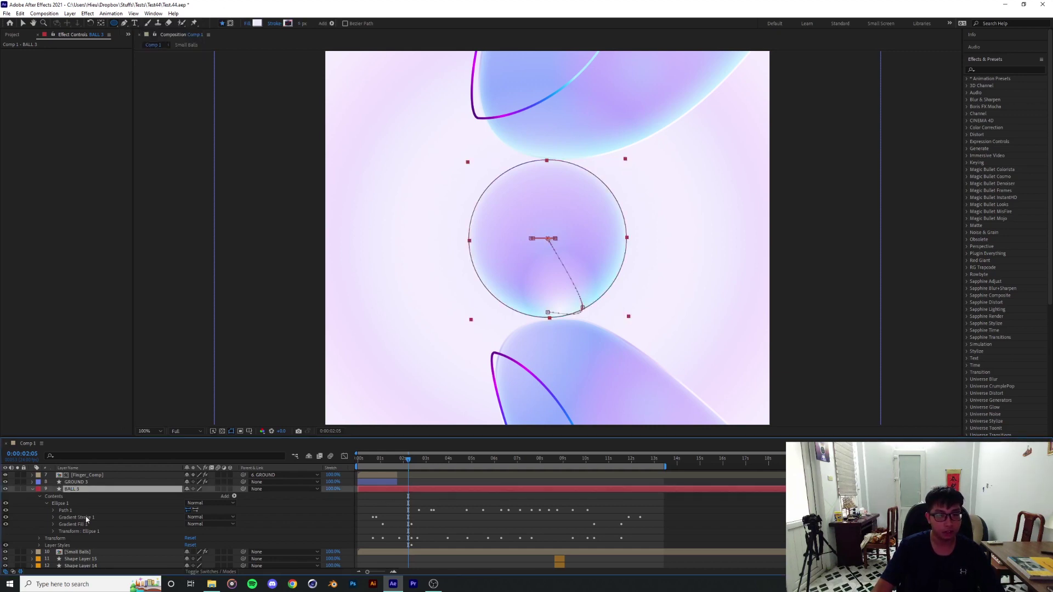
left_click(77, 518)
key("period")
key("v")
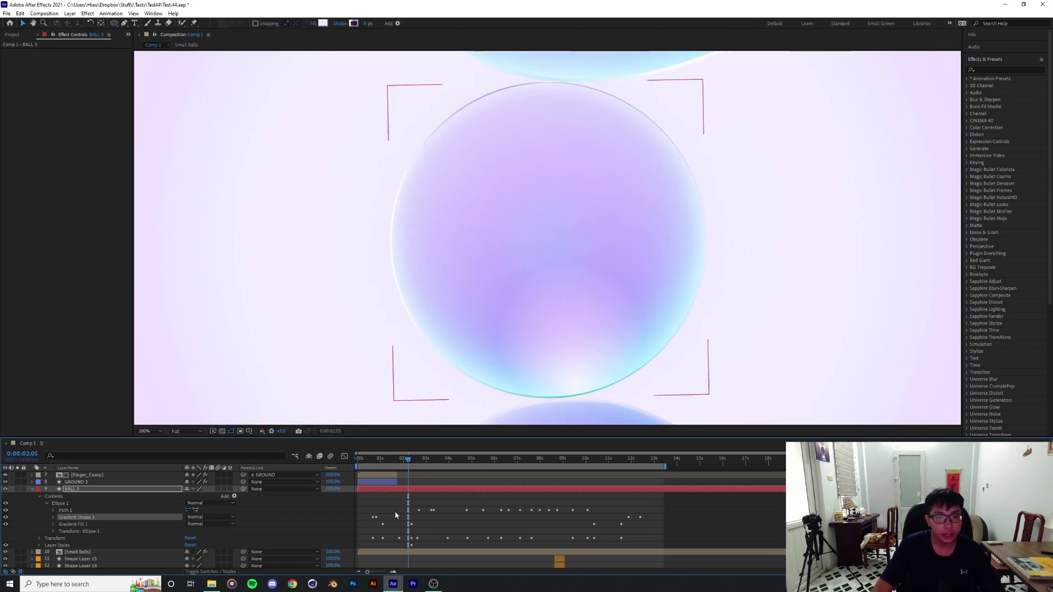
left_click(396, 514)
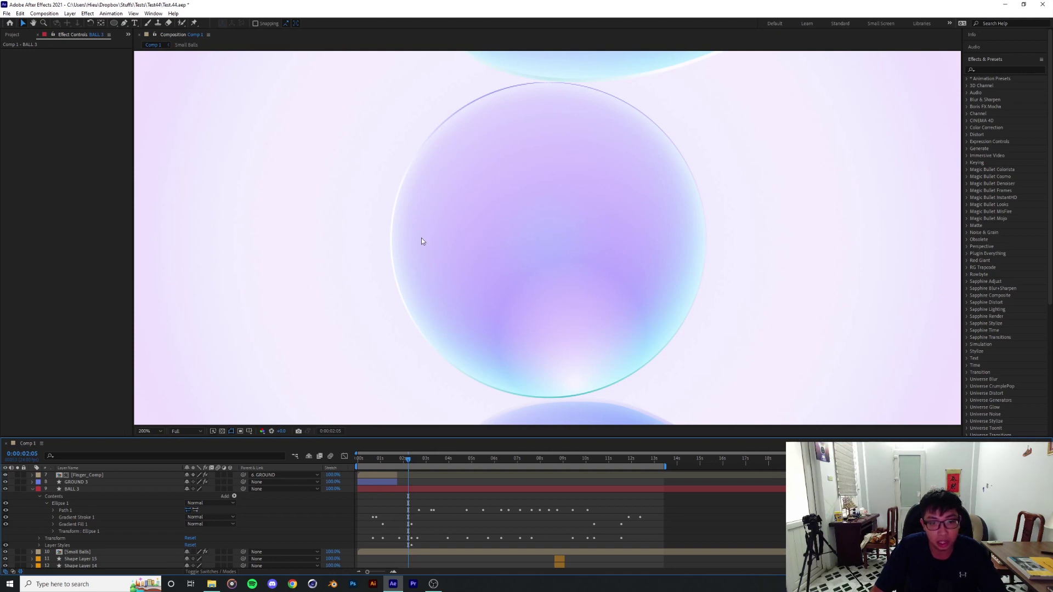
scroll(380, 274, "up", 1)
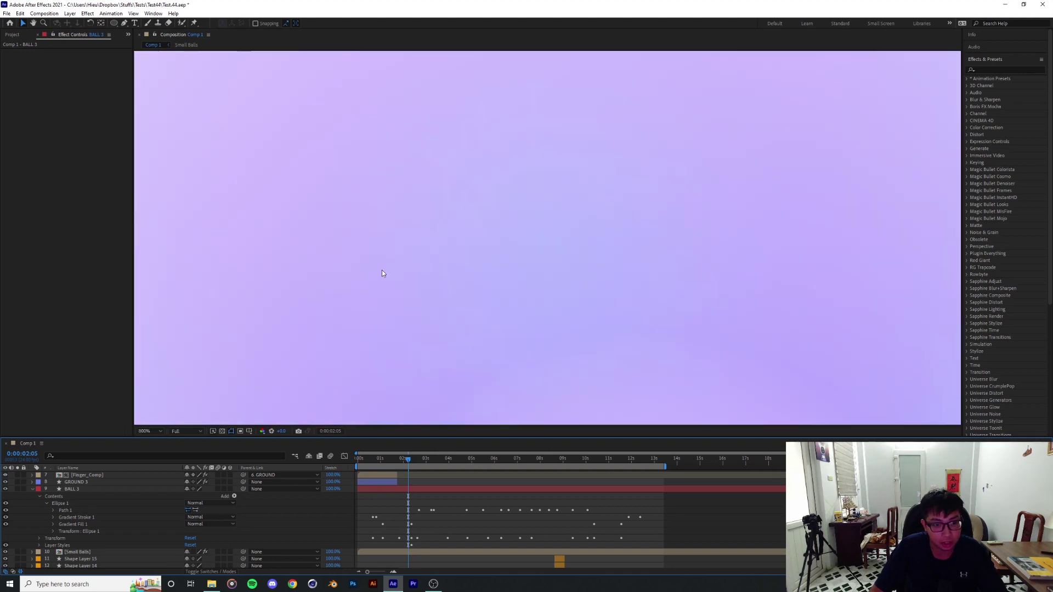
scroll(382, 272, "down", 1)
middle_click(369, 254)
left_click_drag(369, 255, 224, 389)
left_click_drag(411, 356, 546, 245)
left_click(147, 431)
left_click(154, 295)
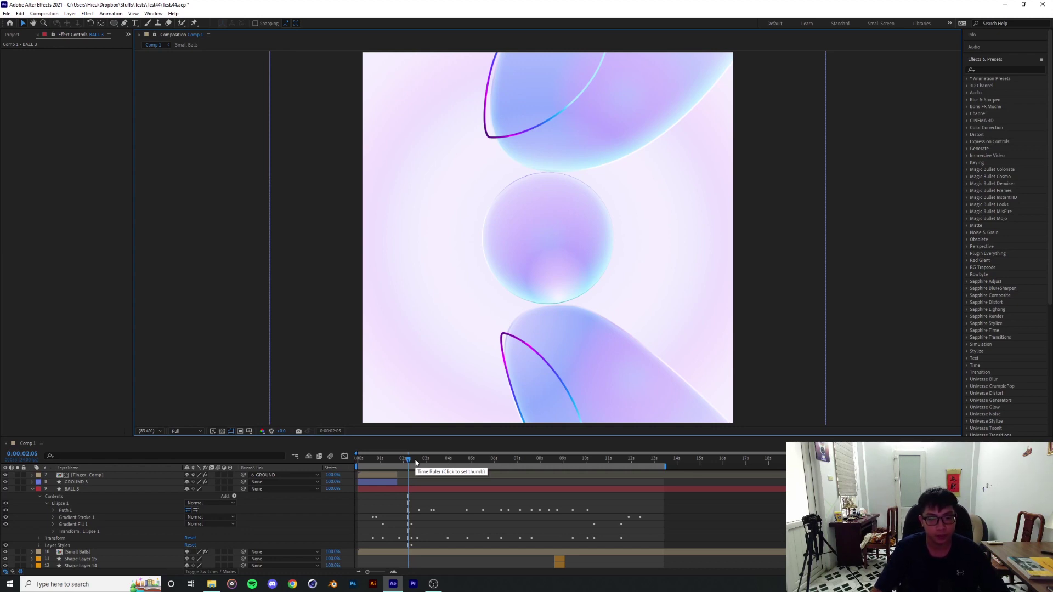
Select the BALL 3 layer and move the current time to 0:00:01:02
left_click(433, 488)
scroll(635, 325, "up", 1)
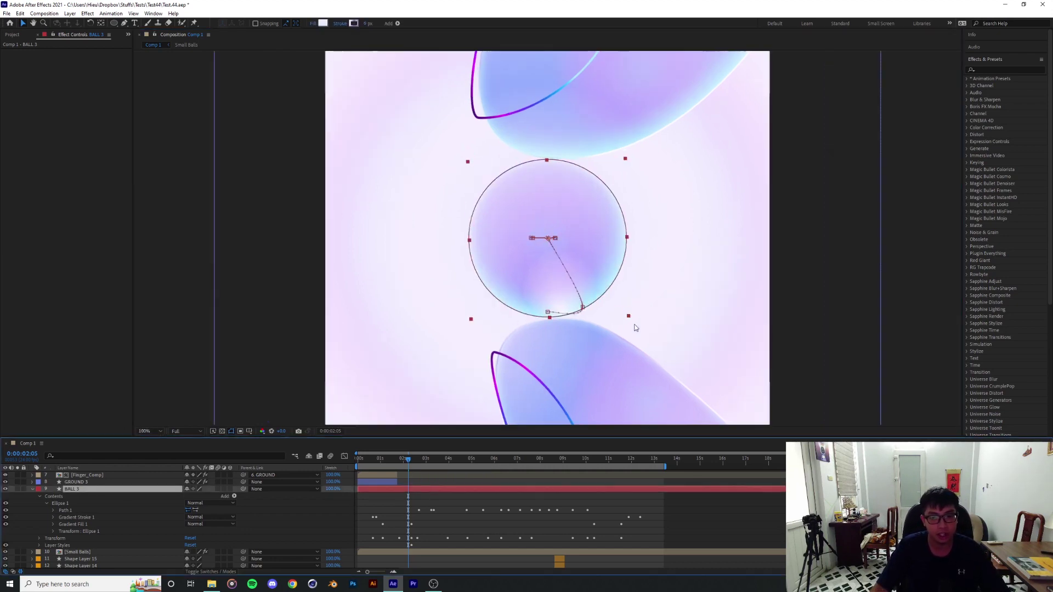
left_click(505, 500)
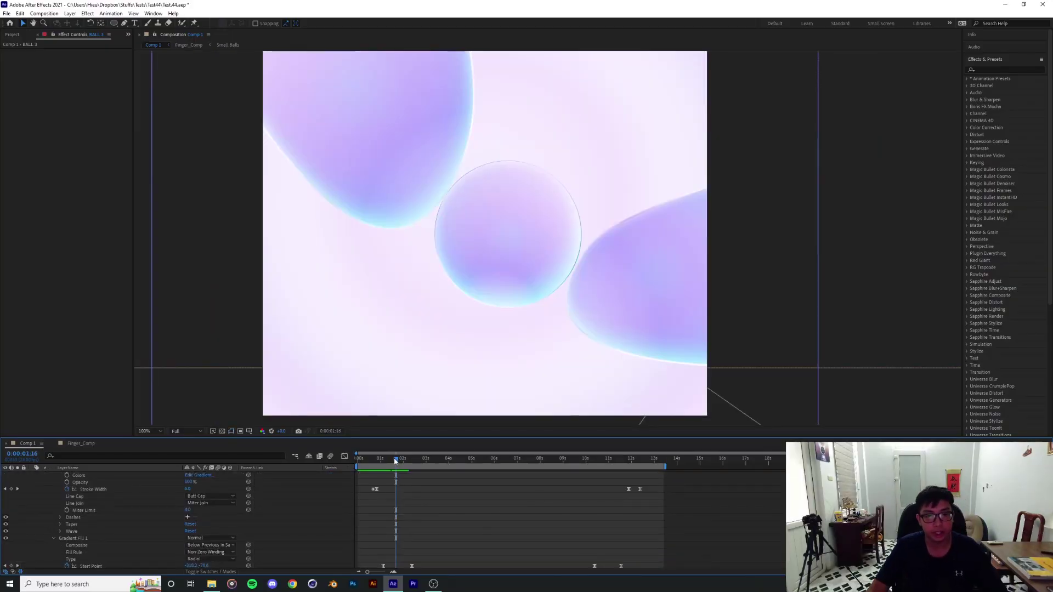
left_click_drag(395, 462, 386, 462)
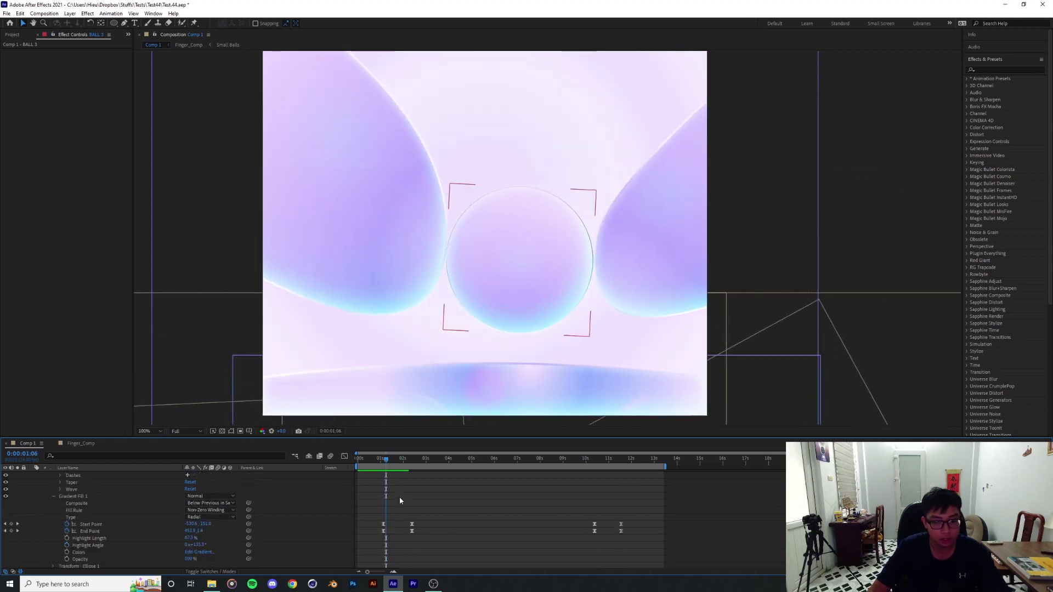
left_click_drag(387, 462, 383, 462)
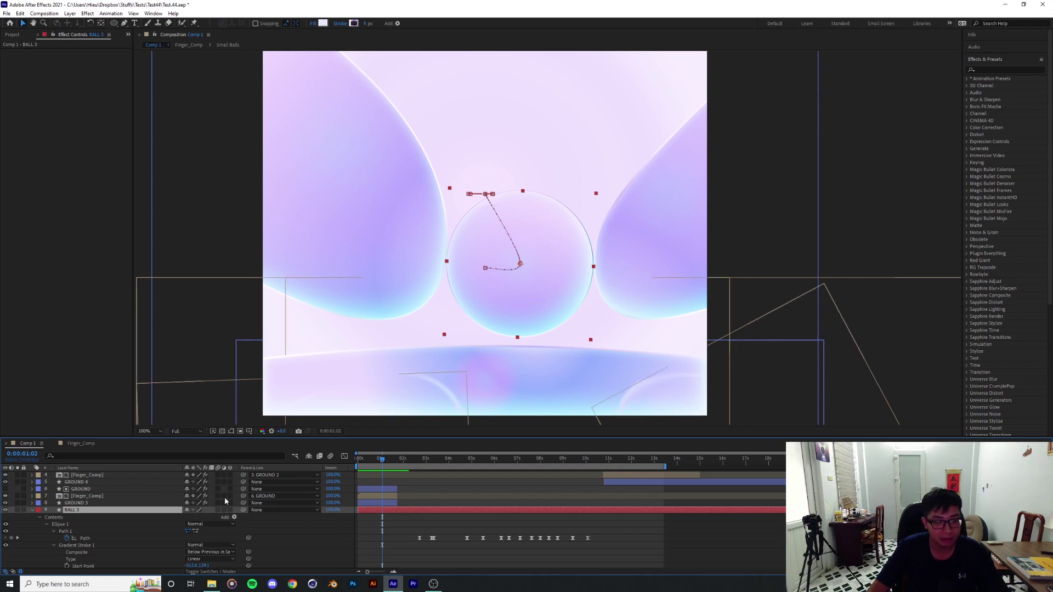
Inspect each colour stop of the ball's radial fill gradient in the Gradient Editor
scroll(352, 483, "up", 2)
scroll(351, 483, "down", 2)
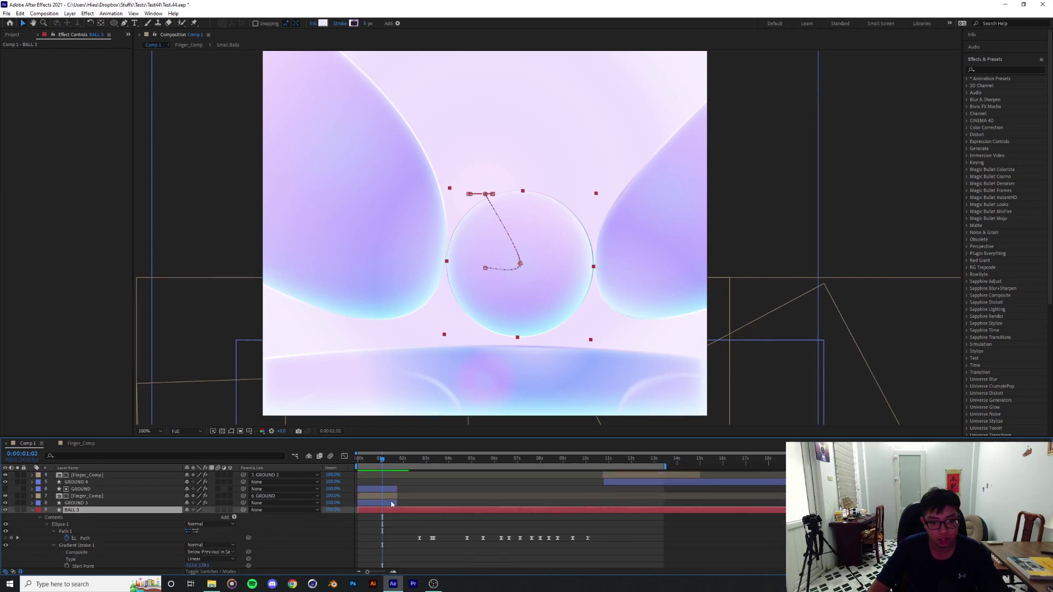
left_click(321, 24)
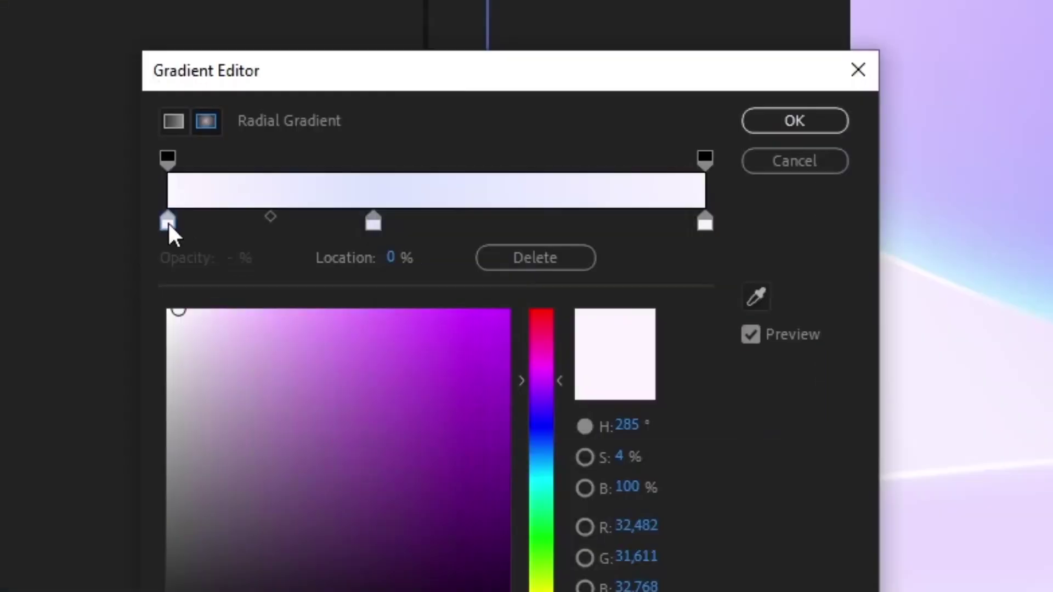
left_click_drag(54, 283, 70, 283)
left_click_drag(209, 220, 136, 224)
left_click(373, 222)
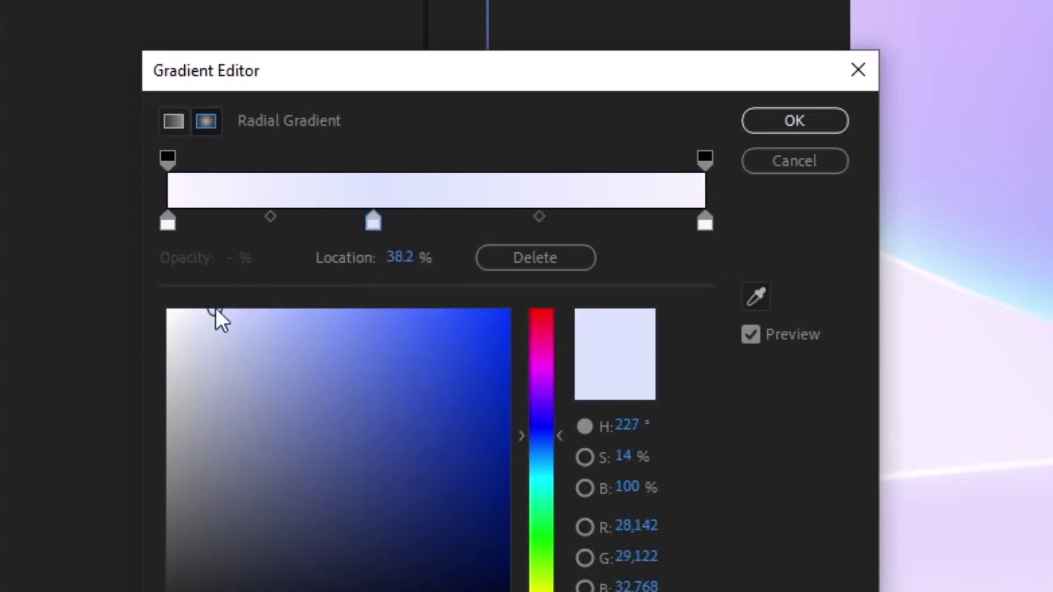
left_click(705, 222)
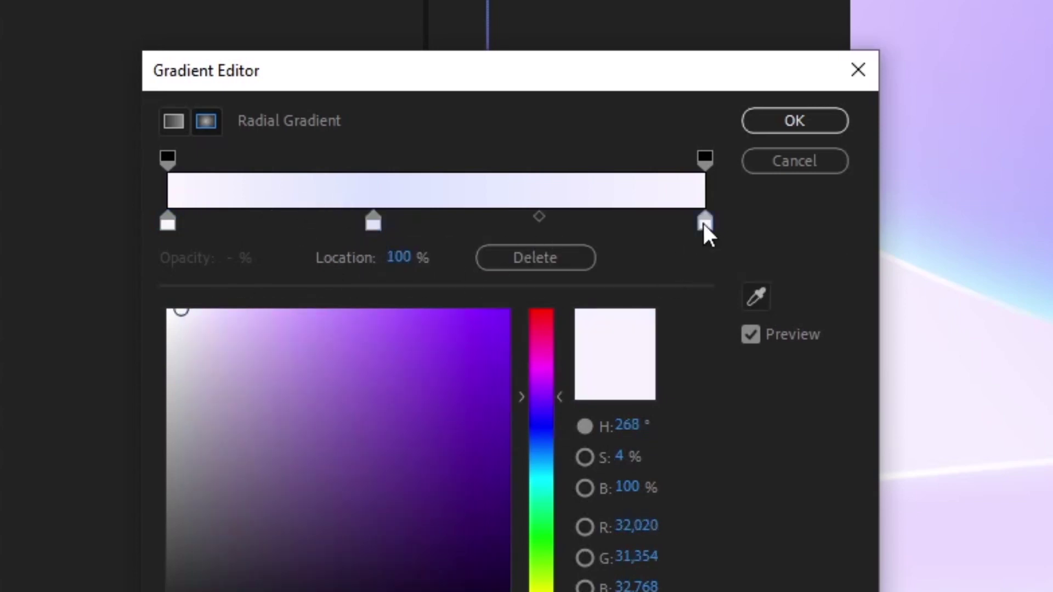
left_click_drag(708, 222, 595, 230)
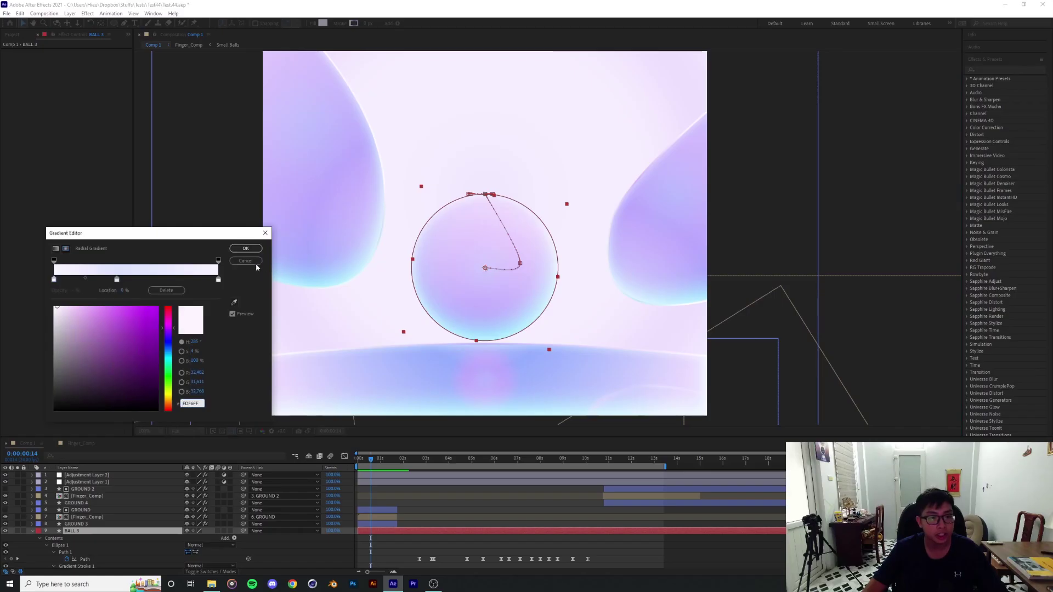
left_click(795, 121)
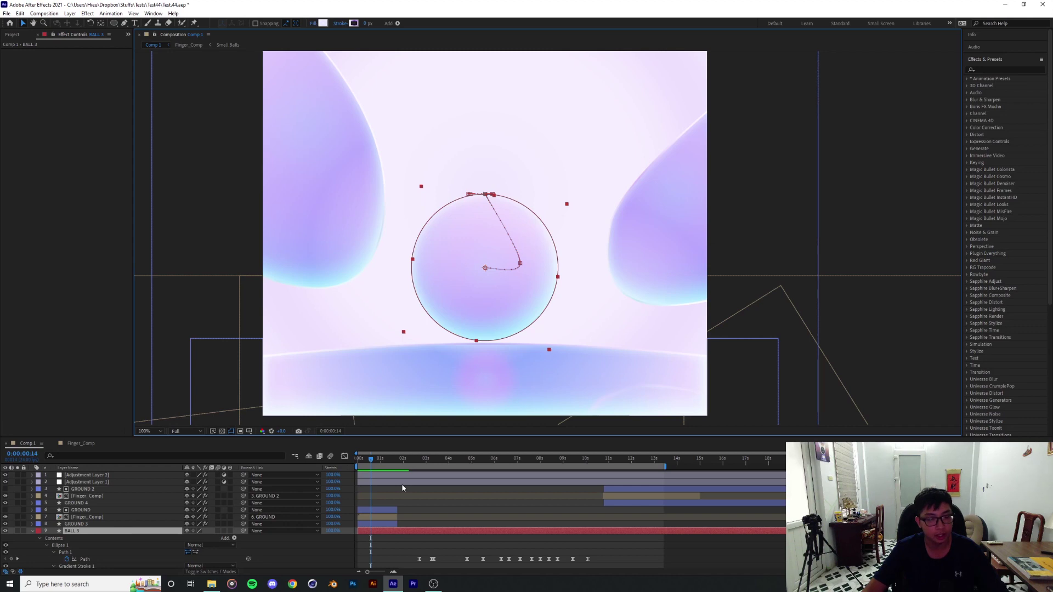
Move the current time to 0:00:00:15 and review the effects applied to Adjustment Layer 1 and Adjustment Layer 2
left_click_drag(370, 461, 372, 463)
left_click(87, 482)
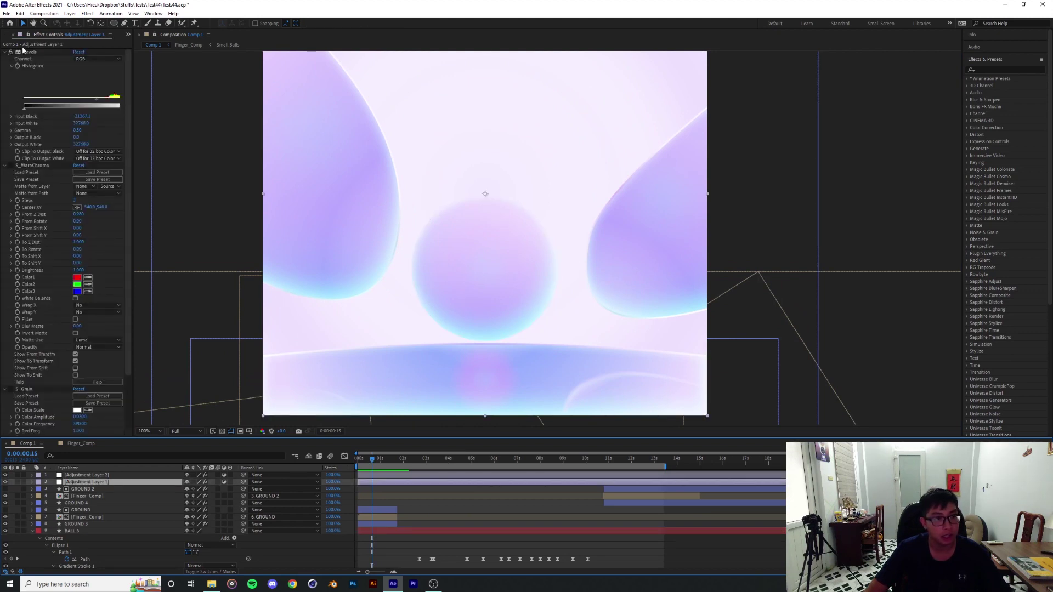
left_click(88, 476)
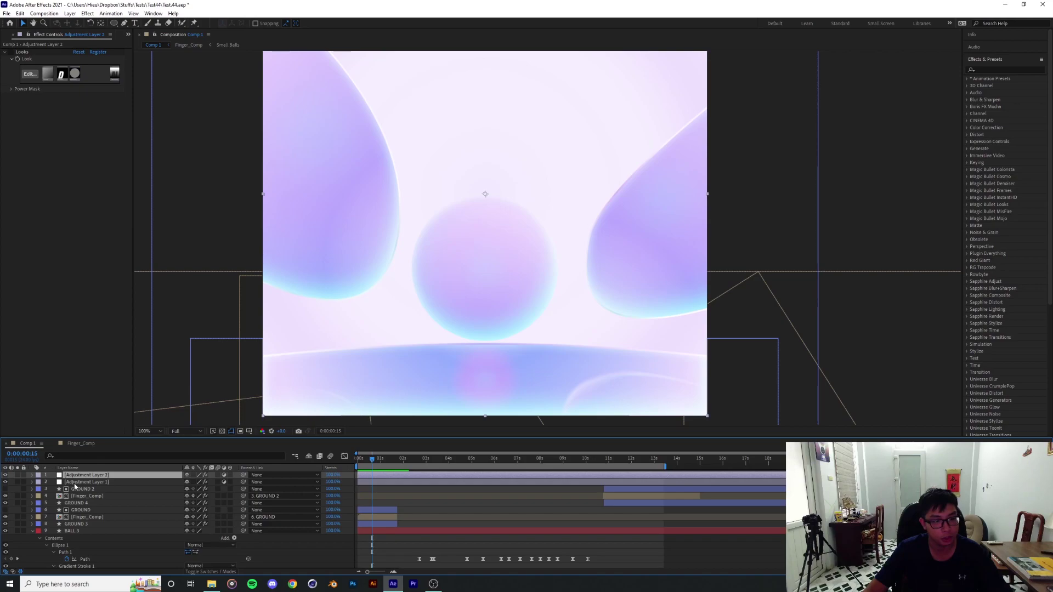
left_click(76, 483)
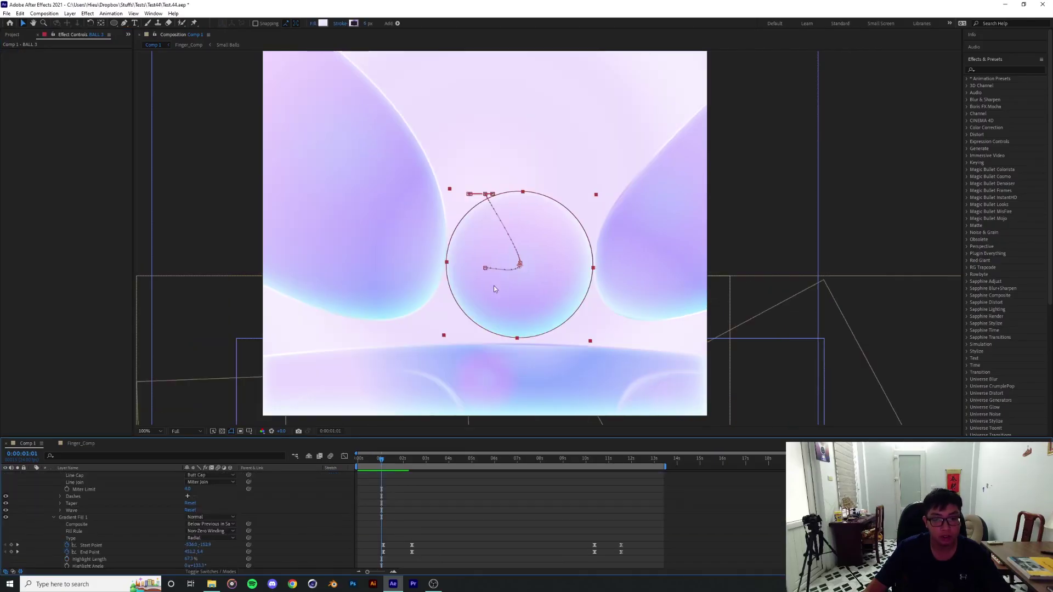
Examine the ball's shading and thin outline up close between the two fingers
scroll(511, 233, "up", 2)
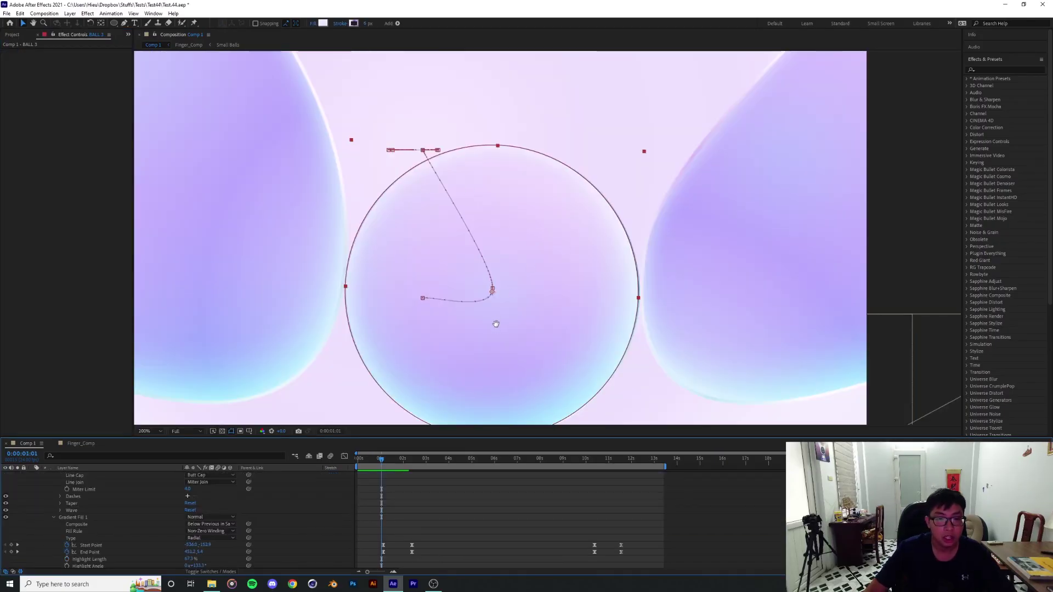
left_click_drag(496, 325, 458, 299)
key("v")
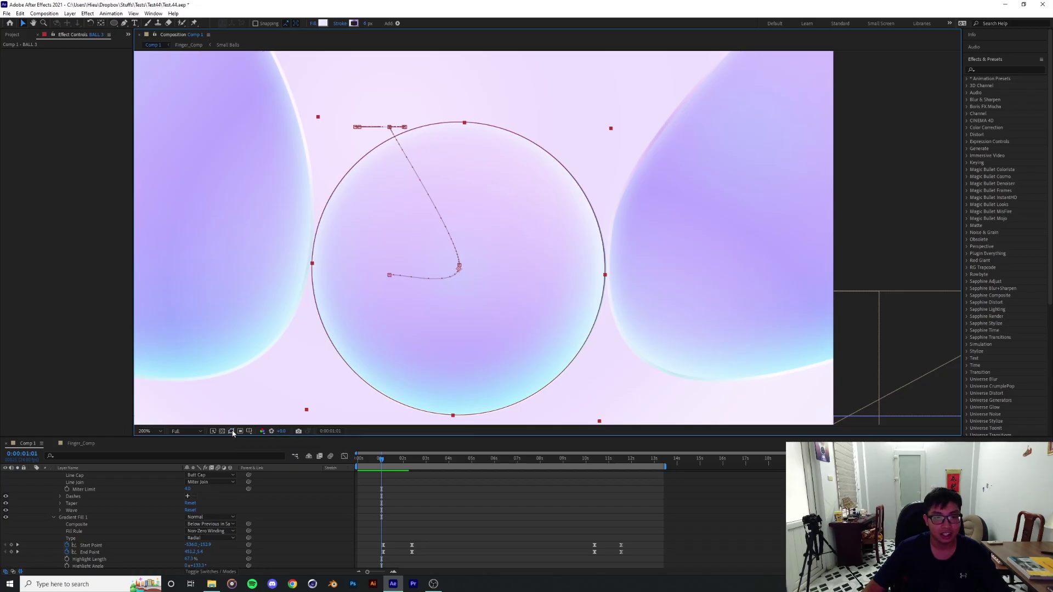
left_click(487, 332)
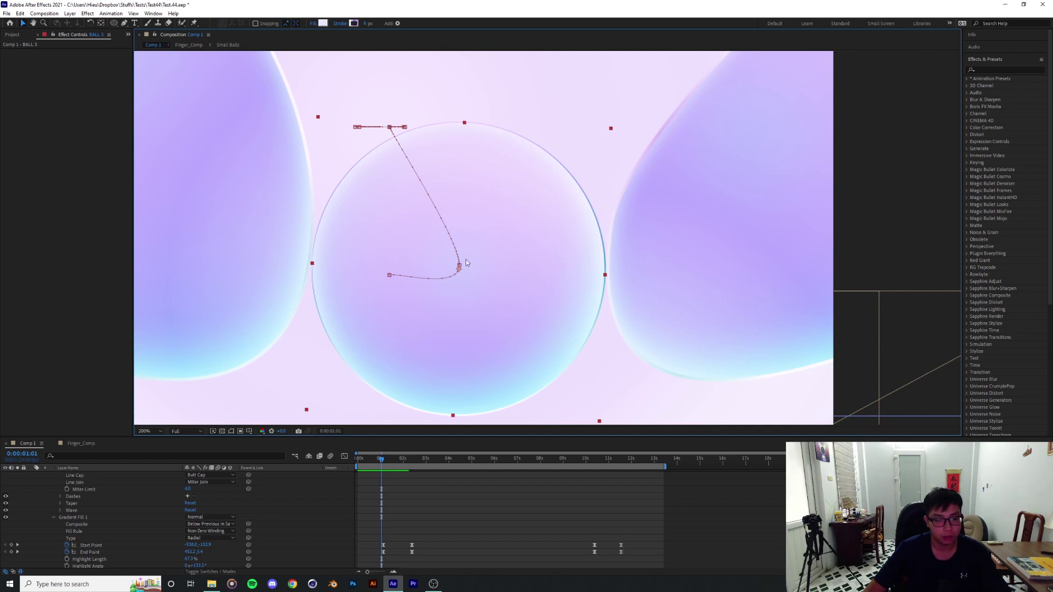
key("comma")
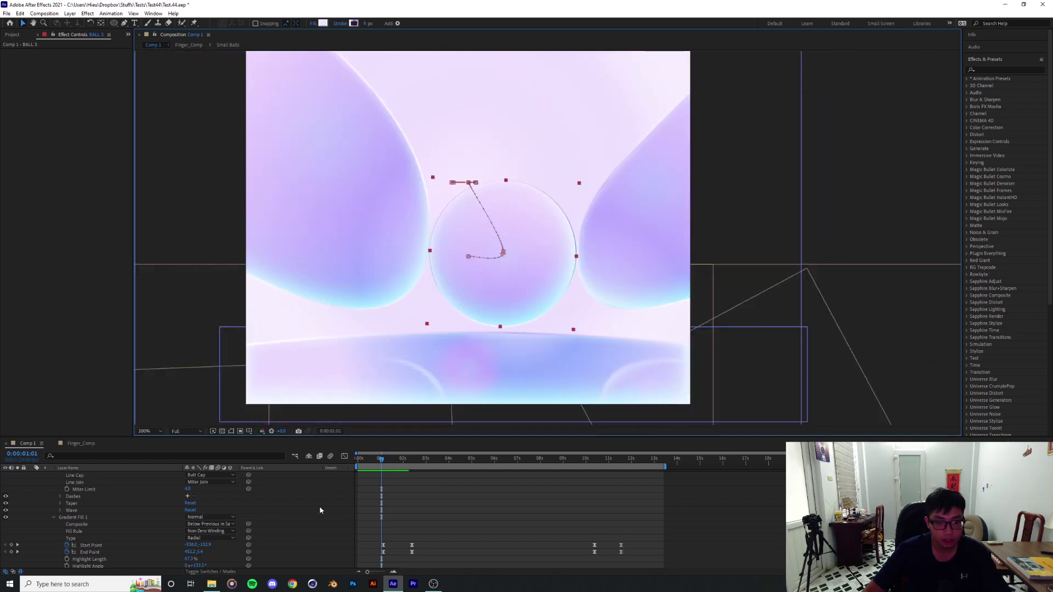
Inspect each colour stop of the ball's linear stroke gradient in the Gradient Editor
scroll(393, 500, "up", 6)
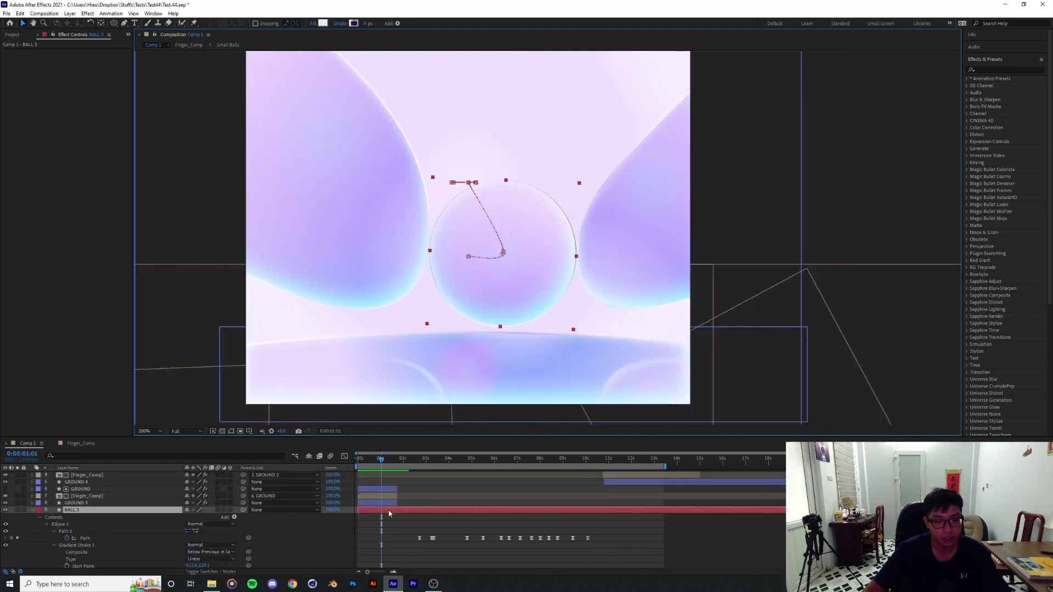
left_click(353, 23)
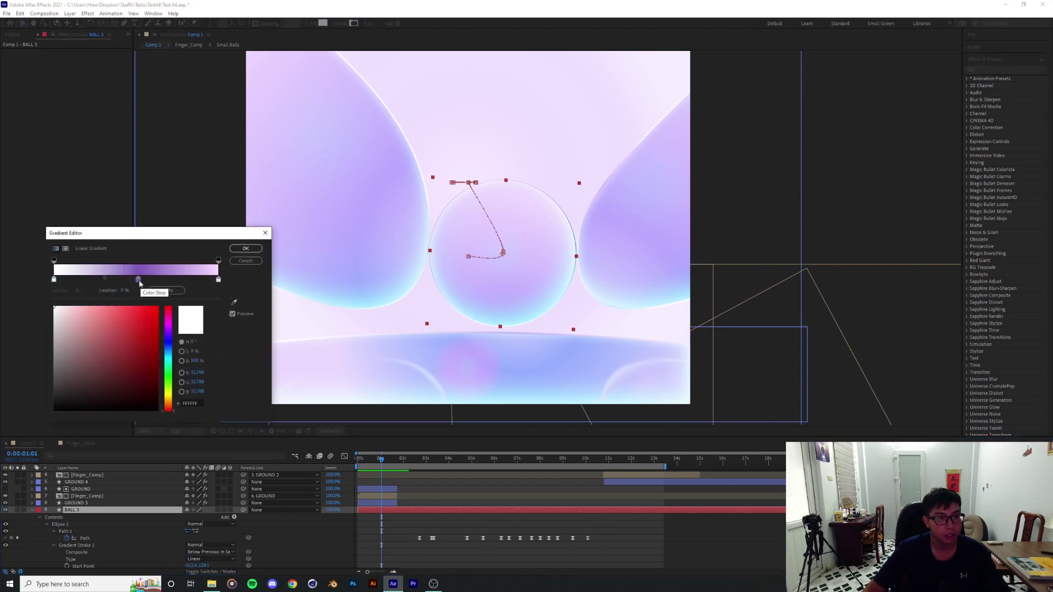
left_click(138, 280)
left_click(218, 280)
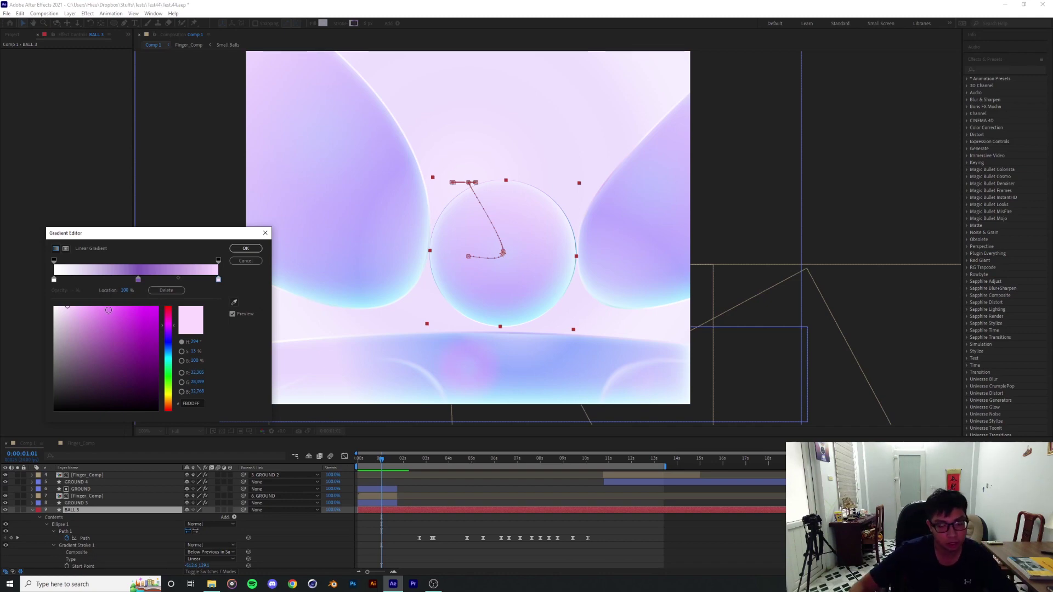
left_click(245, 248)
Select the Layer Styles group of BALL 3 and examine the glow and shading around the ball's rim up close
scroll(400, 502, "down", 4)
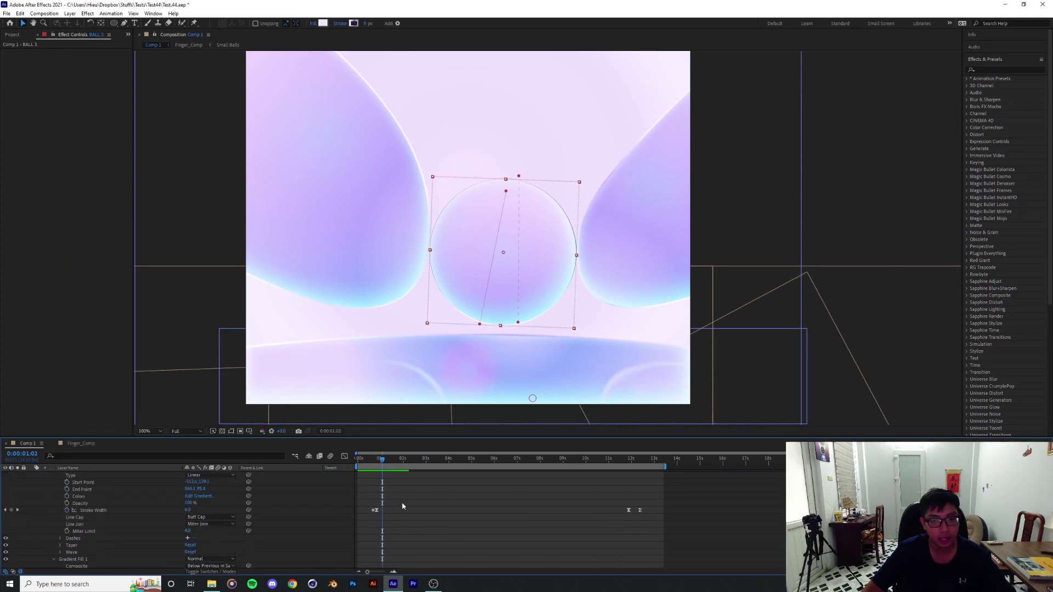
scroll(92, 506, "down", 6)
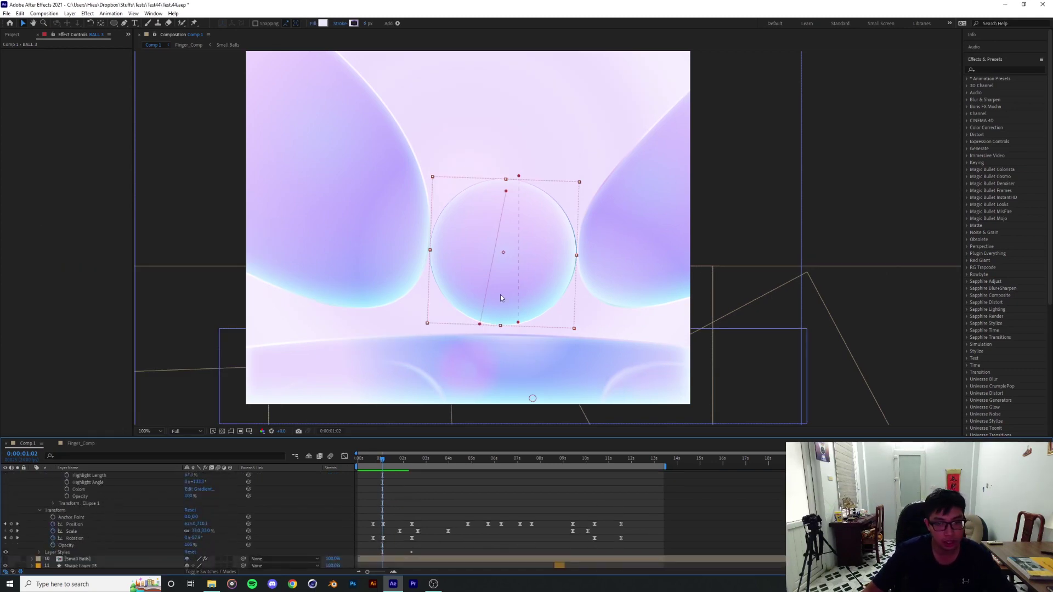
left_click(54, 553)
scroll(390, 307, "up", 1)
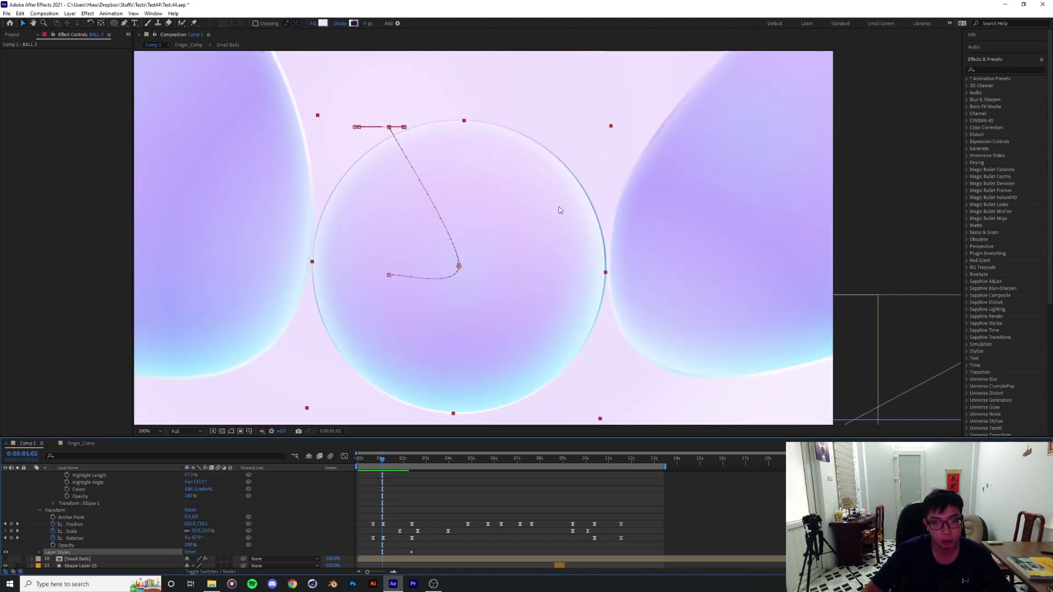
scroll(595, 244, "up", 2)
scroll(609, 247, "down", 1)
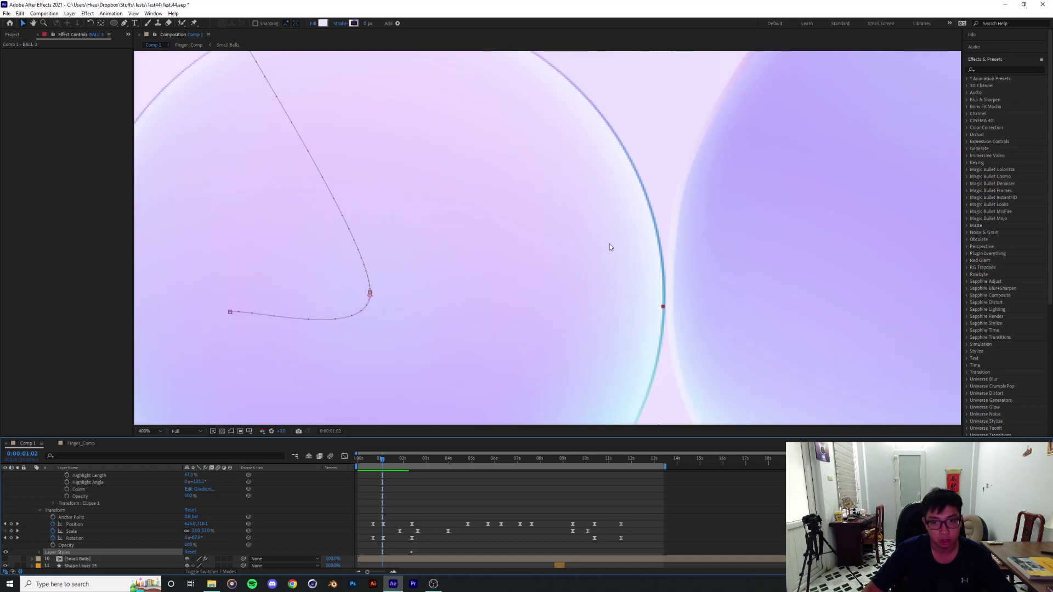
left_click_drag(584, 216, 667, 340)
left_click_drag(244, 250, 527, 105)
left_click_drag(544, 411, 300, 272)
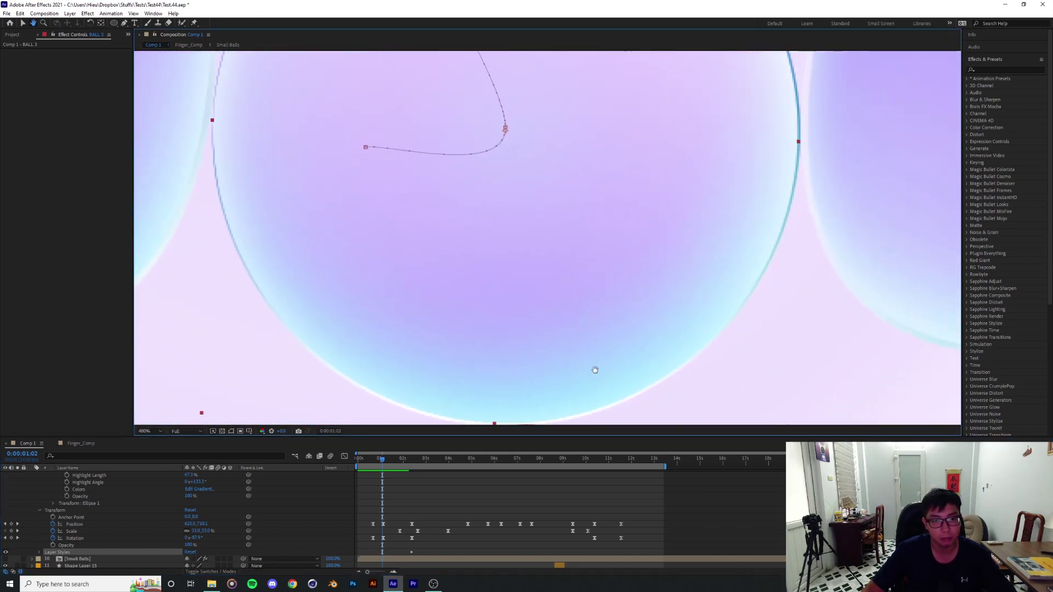
scroll(439, 270, "down", 2)
left_click_drag(521, 233, 473, 274)
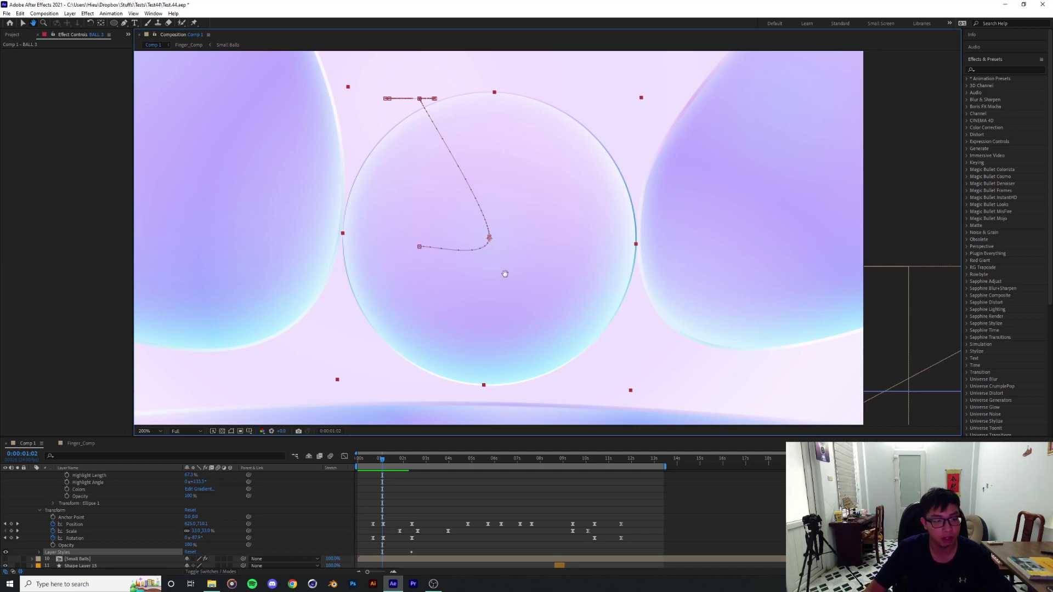
Compare the ball with its Layer Styles turned off and on again, and expand the Layer Styles group
left_click(6, 552)
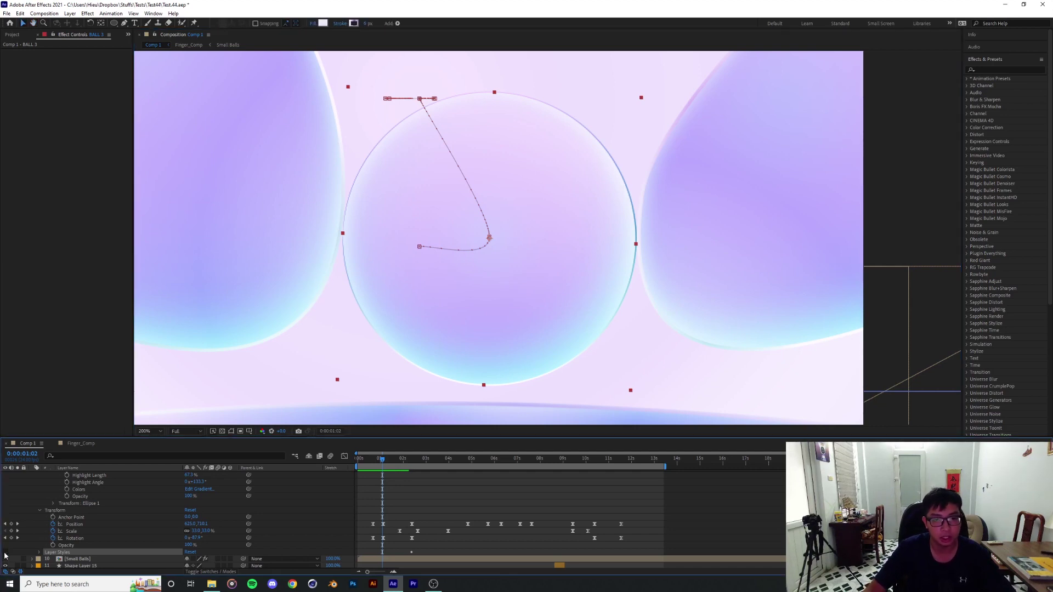
scroll(448, 315, "down", 1)
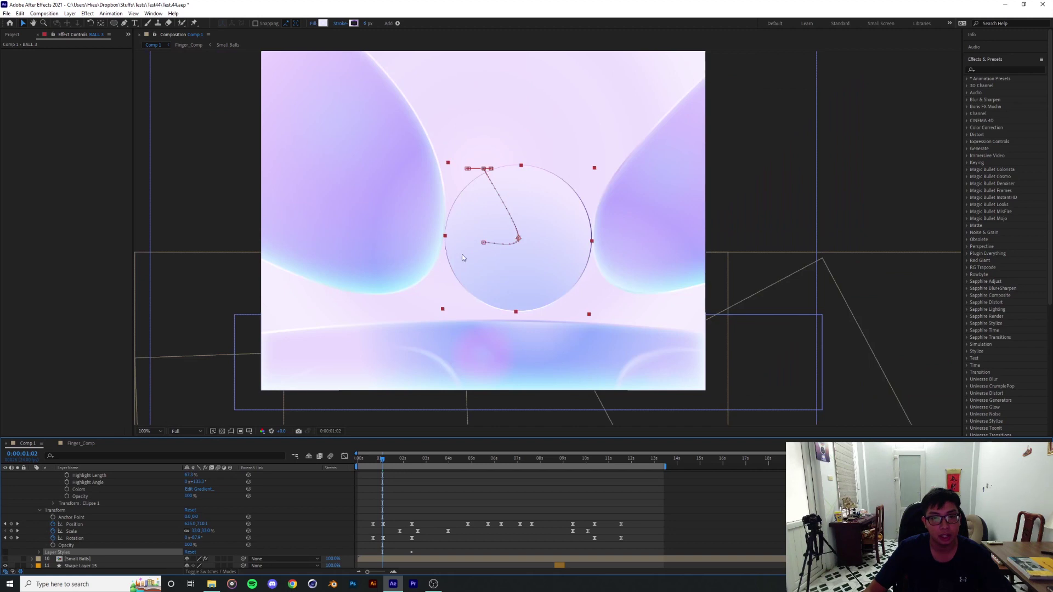
scroll(539, 347, "up", 1)
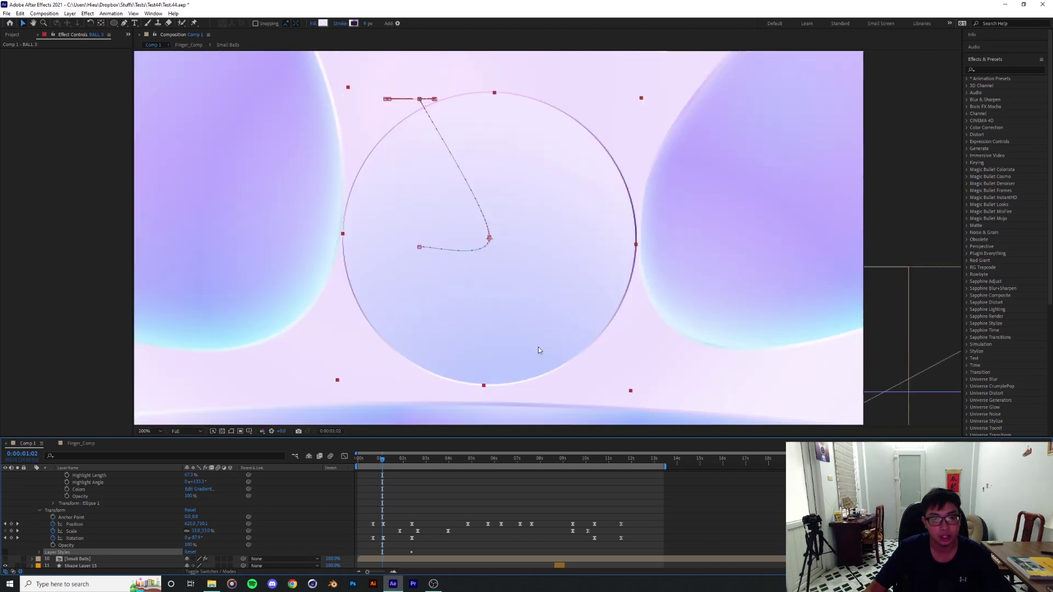
left_click(6, 553)
left_click(39, 552)
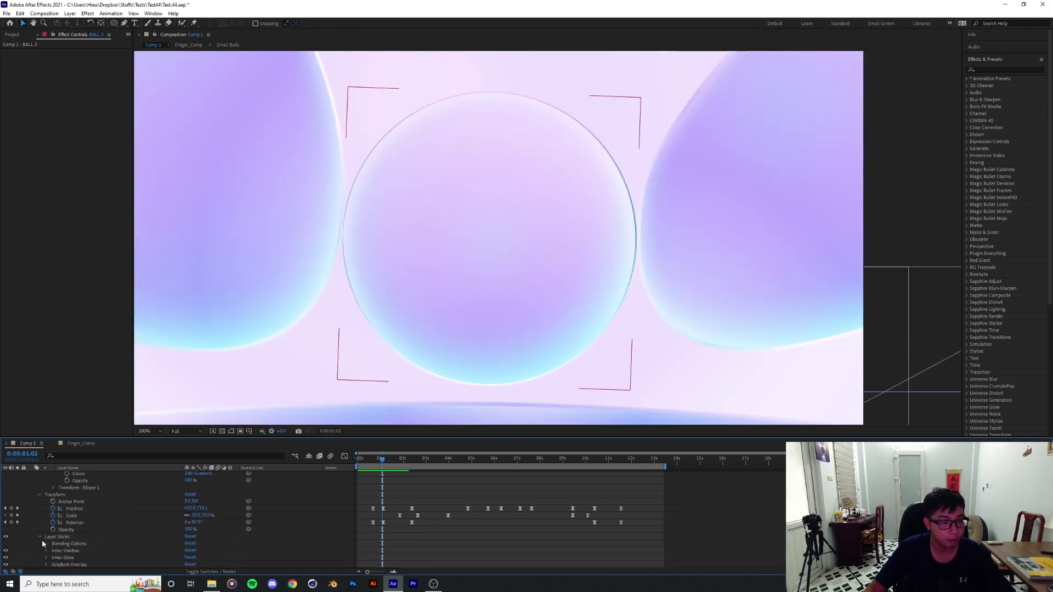
Turn off the Inner Shadow layer style of BALL 3 to check its effect on the ball's lower rim
scroll(41, 537, "down", 1)
left_click(83, 522)
scroll(85, 524, "down", 2)
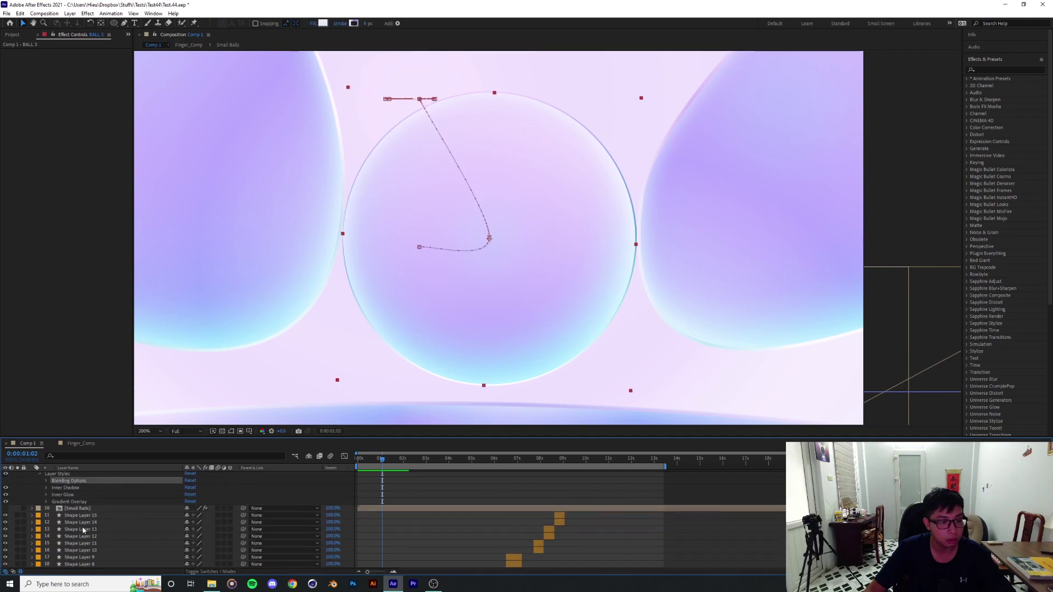
scroll(82, 527, "up", 1)
left_click(73, 509)
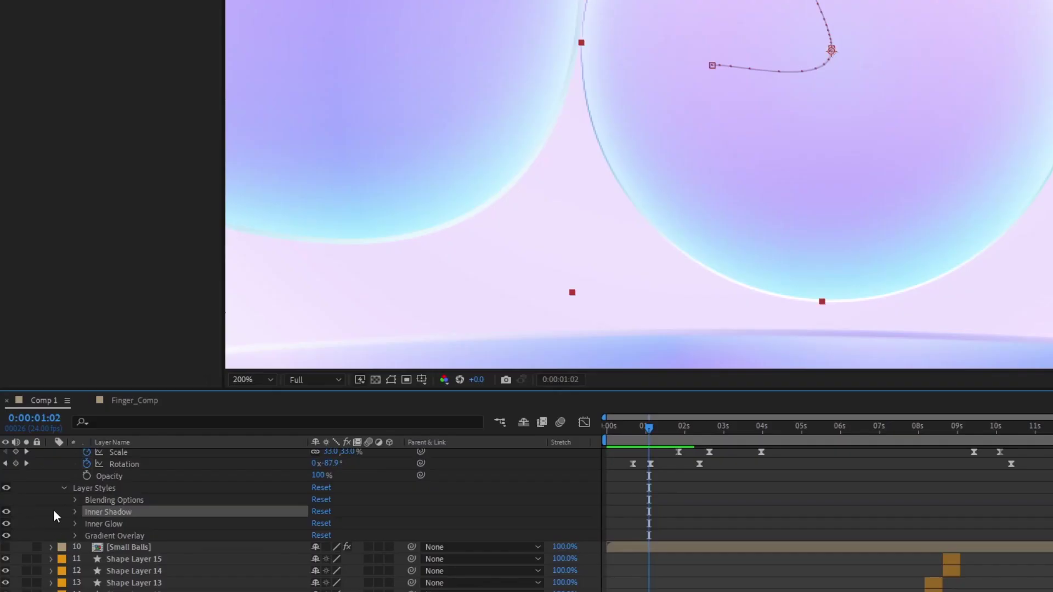
left_click(6, 512)
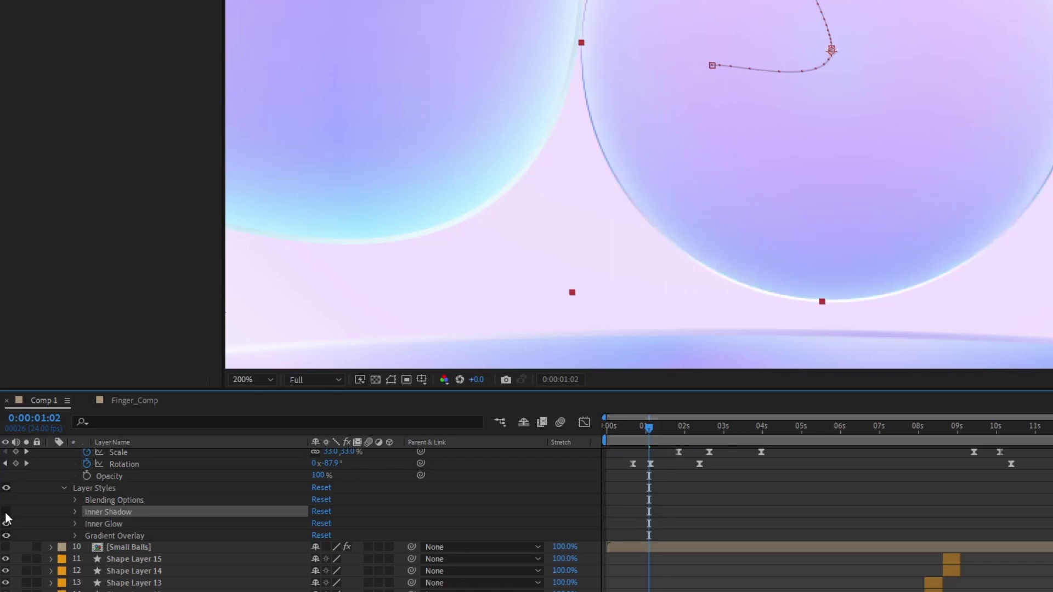
Examine the ball's edge up close and turn off its Inner Glow layer style for comparison
left_click(119, 525)
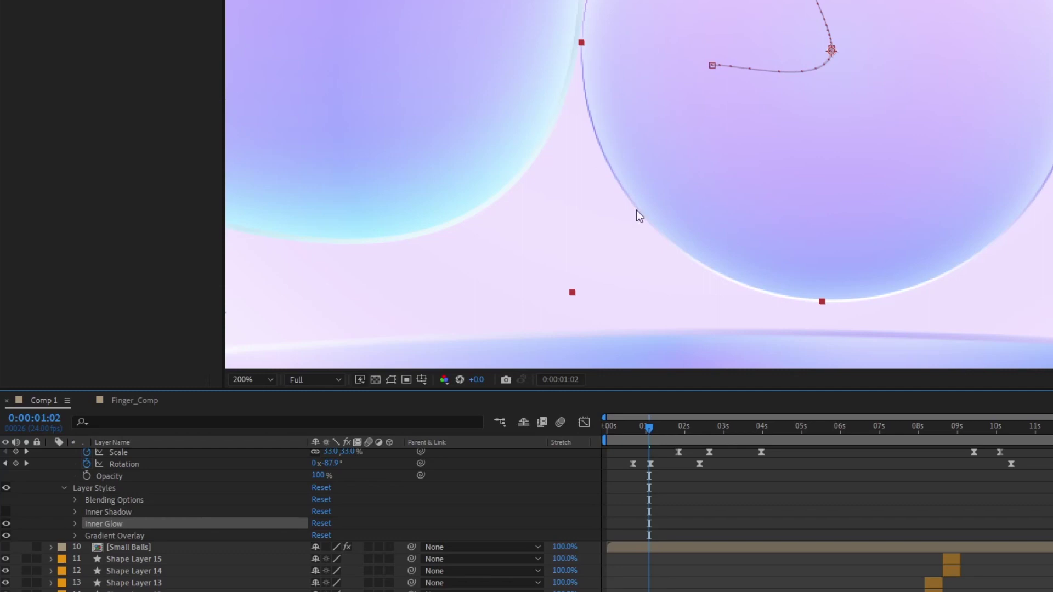
scroll(932, 50, "up", 1)
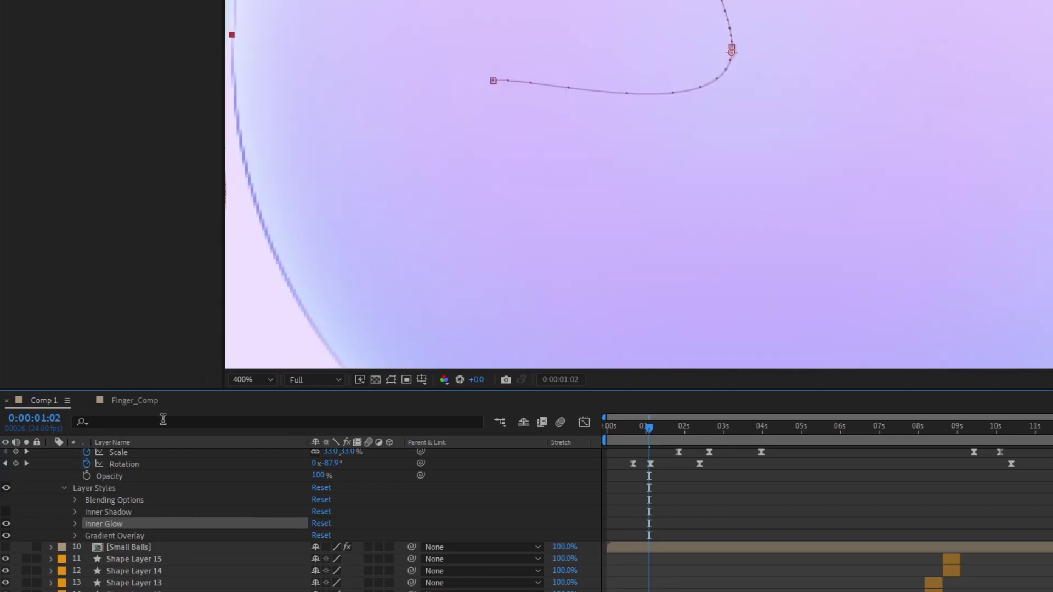
left_click(6, 523)
scroll(893, 165, "down", 2)
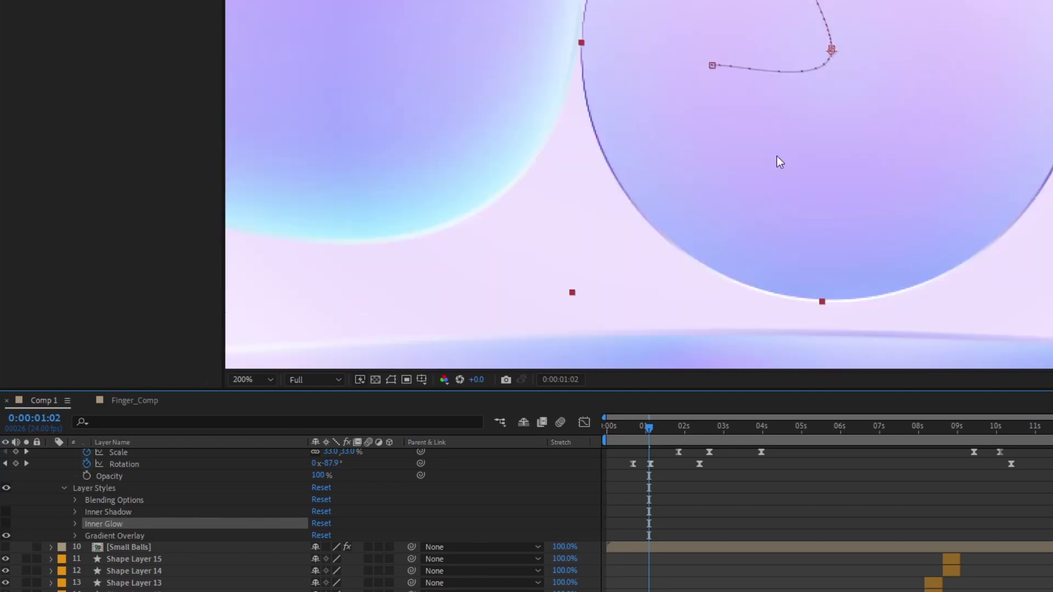
Compare the ball with Gradient Overlay turned off and on, and turn Inner Glow and Inner Shadow back on
left_click(117, 538)
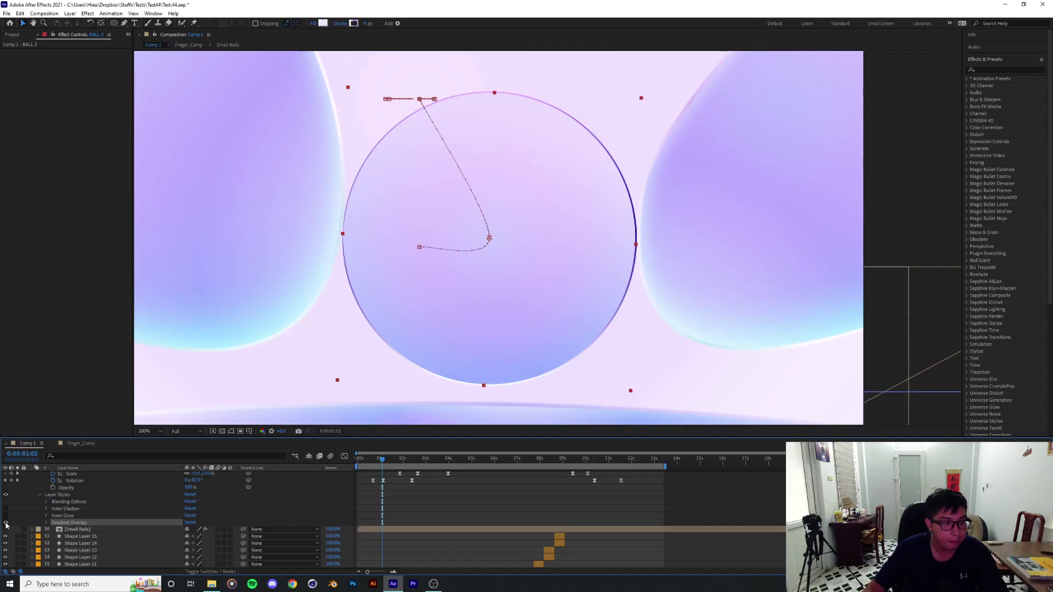
left_click(6, 535)
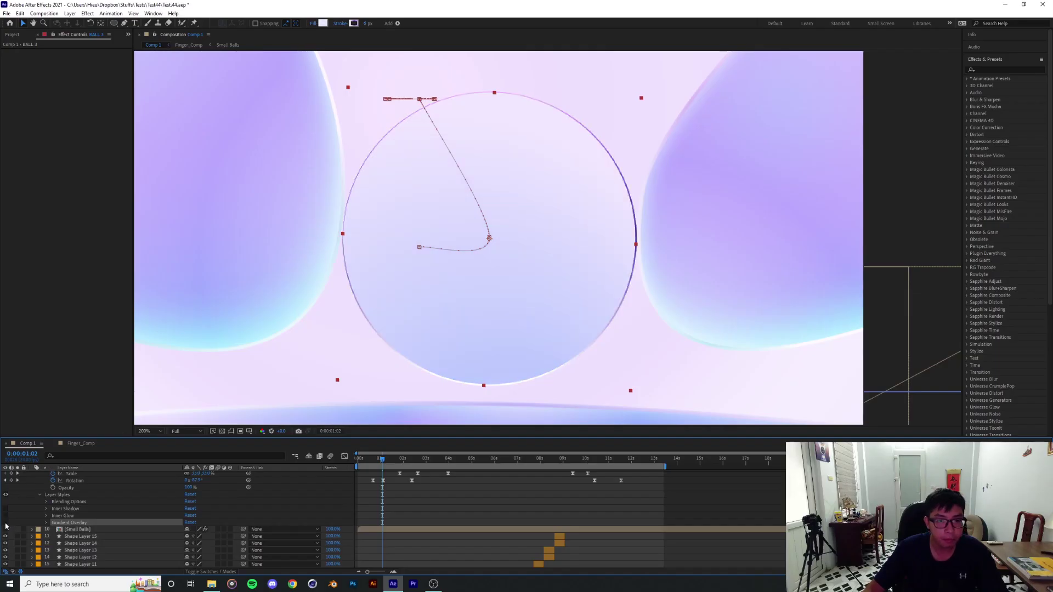
left_click(6, 523)
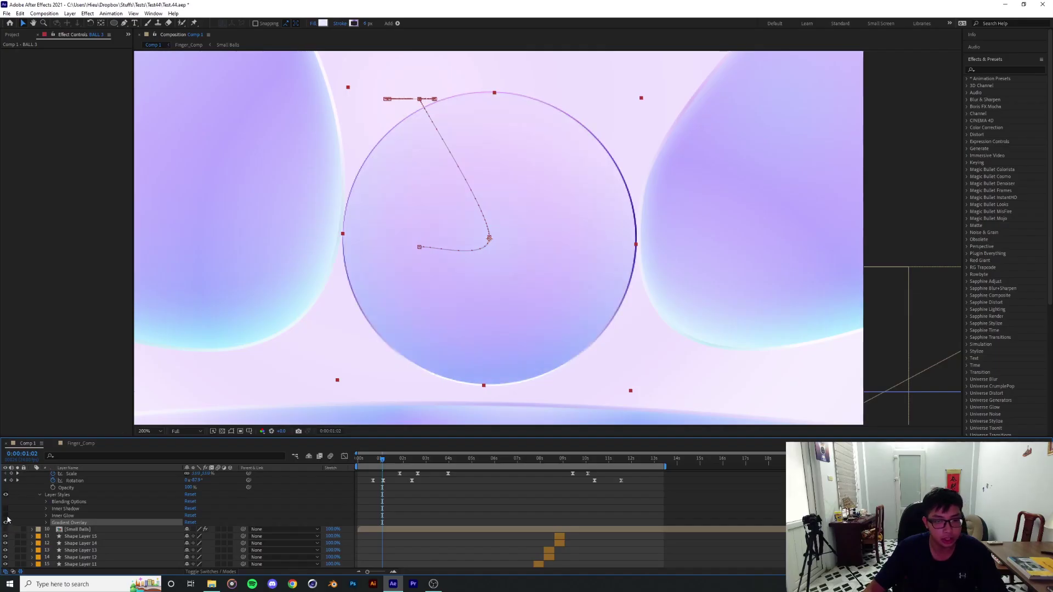
left_click(6, 516)
left_click(6, 509)
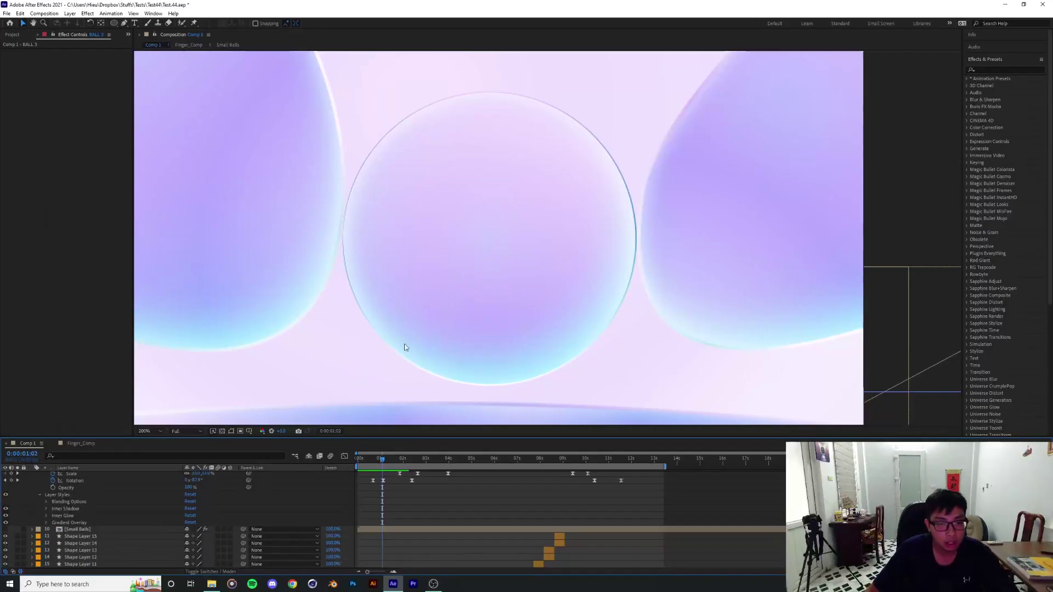
View the ball between the two fingers in the wider composition and scrub the animation just after one second
scroll(386, 359, "down", 1)
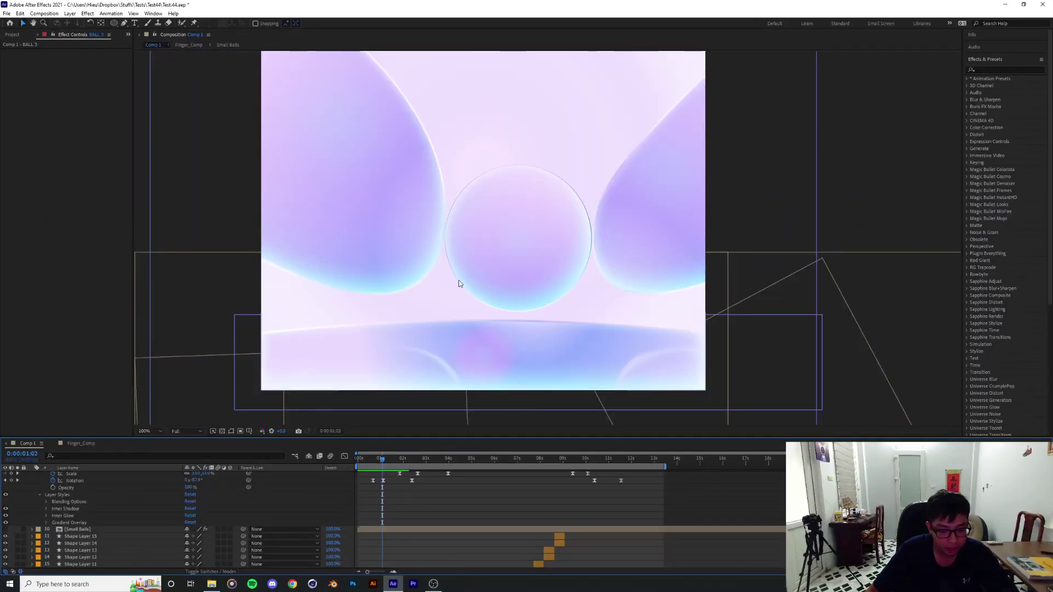
left_click_drag(459, 309, 437, 341)
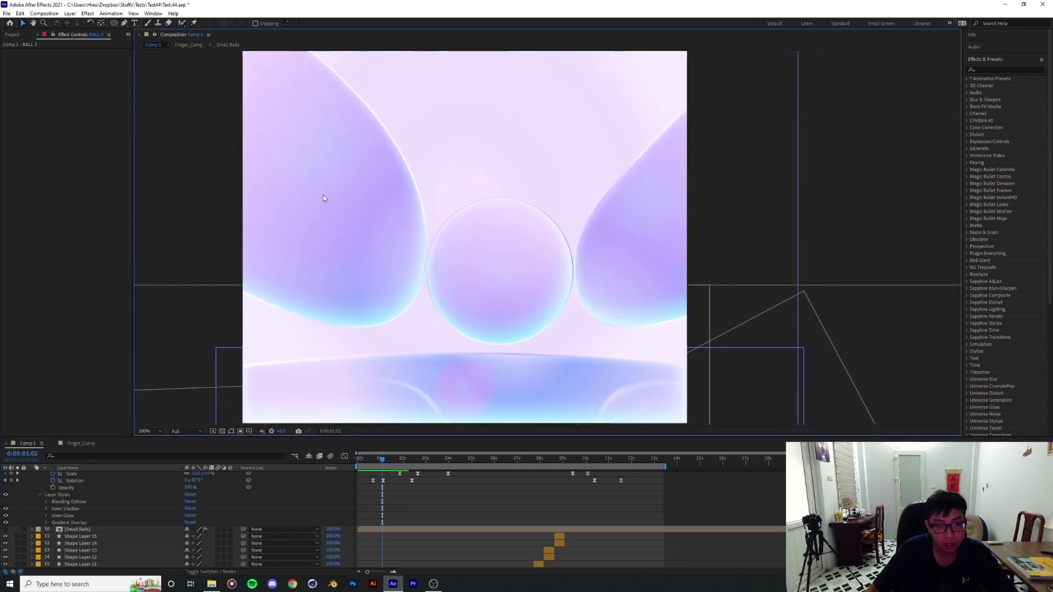
left_click(404, 459)
left_click_drag(404, 461, 385, 460)
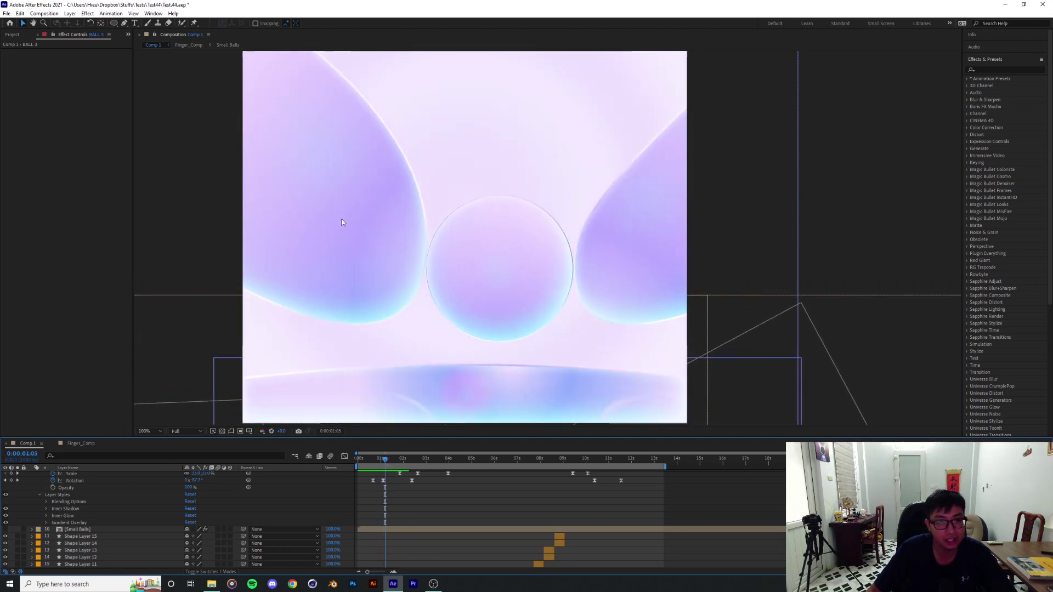
Open Finger_Comp and inspect the fill gradient, stroke gradient and Layer Styles of Top Finger 2
scroll(81, 560, "down", 3)
double_click(82, 552)
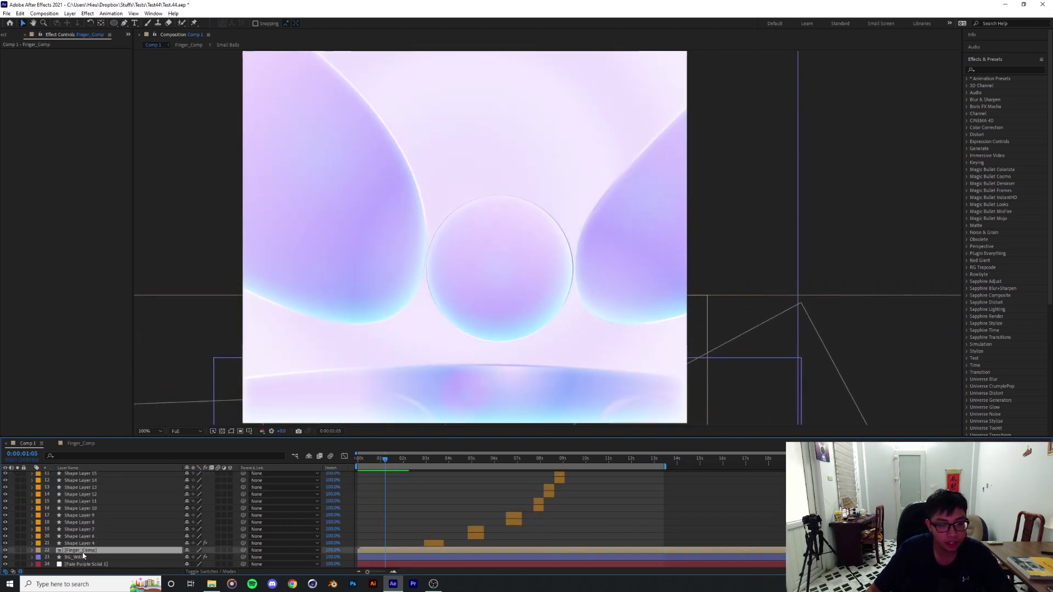
left_click(429, 129)
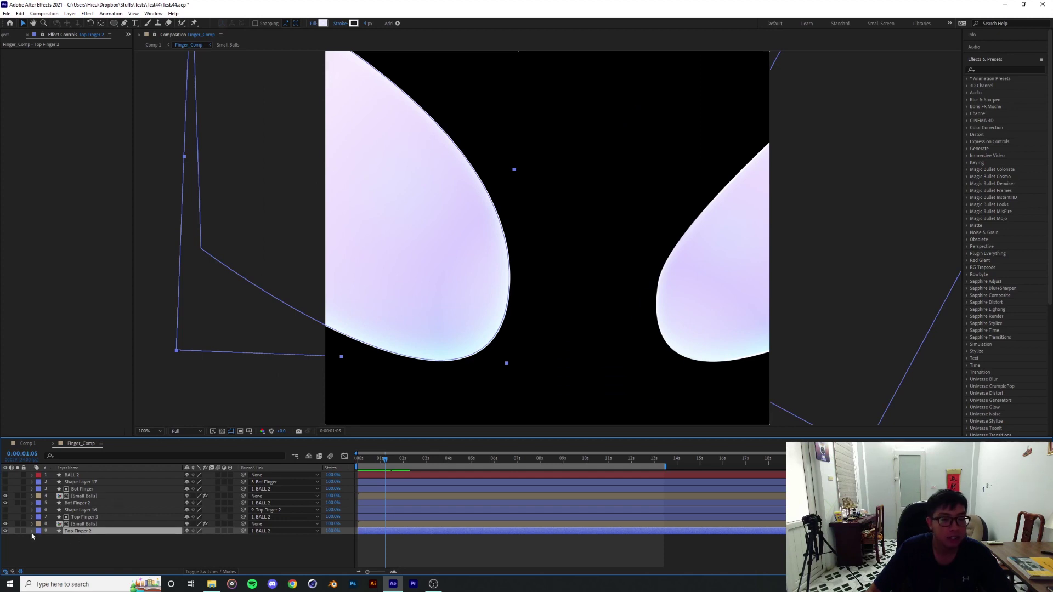
left_click(323, 23)
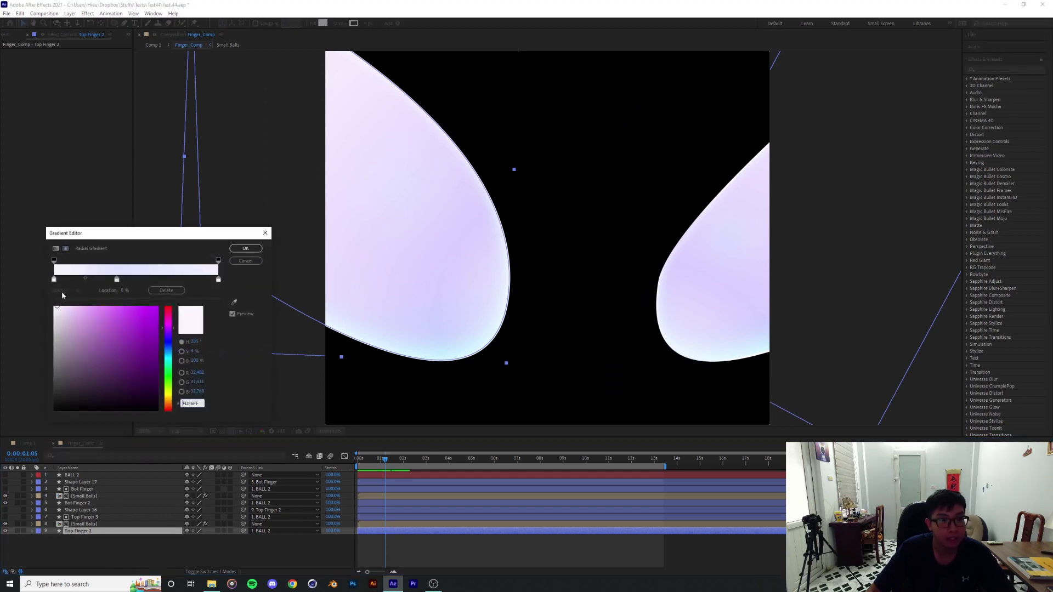
left_click(243, 264)
left_click(353, 23)
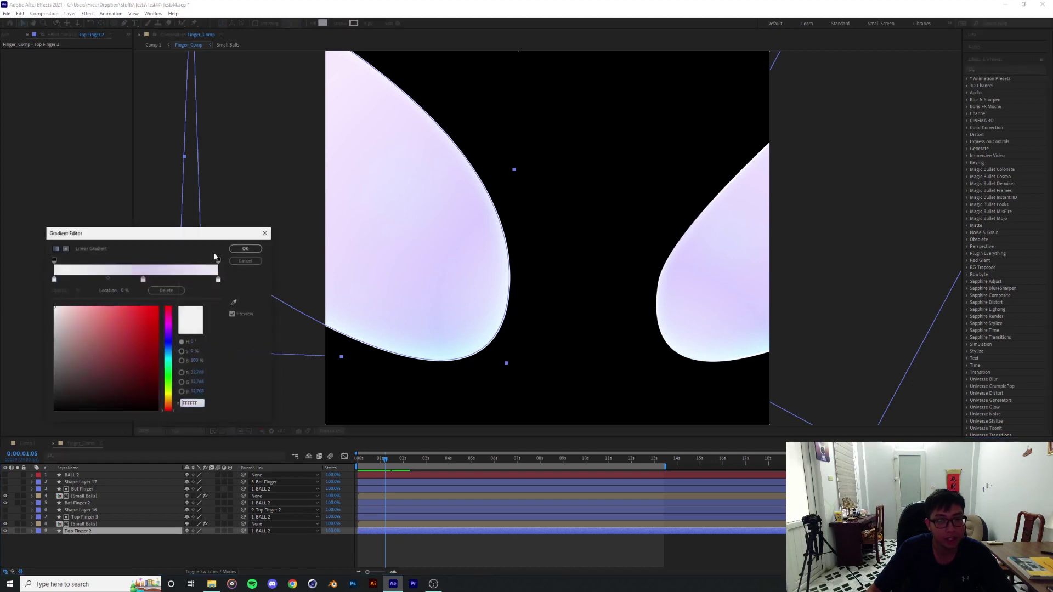
left_click(250, 262)
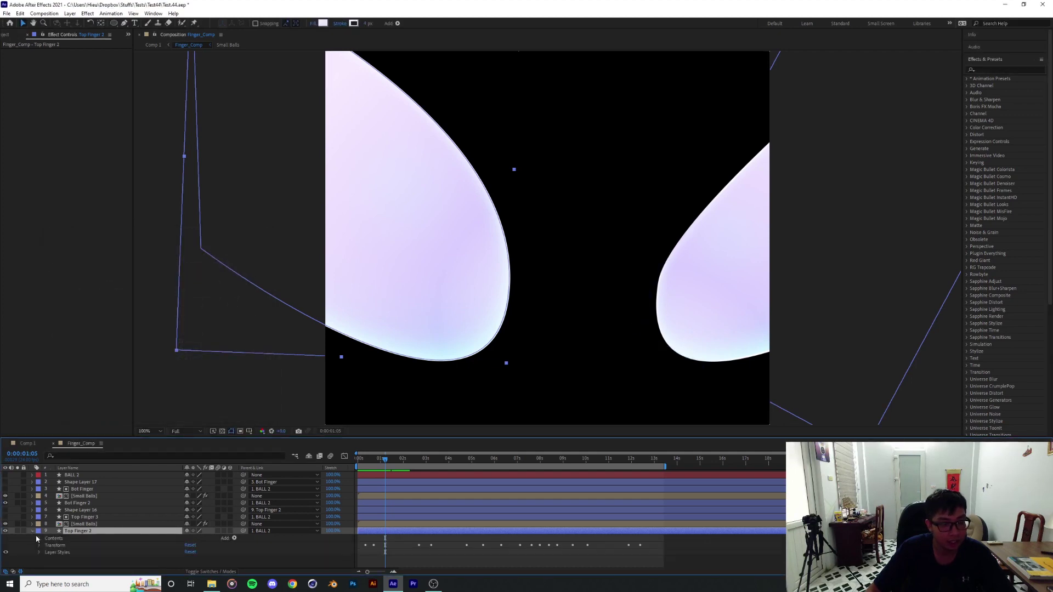
left_click(38, 552)
Scrub Comp 1 between about frames 17 and 22 to watch the fingers move with the ball
left_click_drag(385, 463, 375, 463)
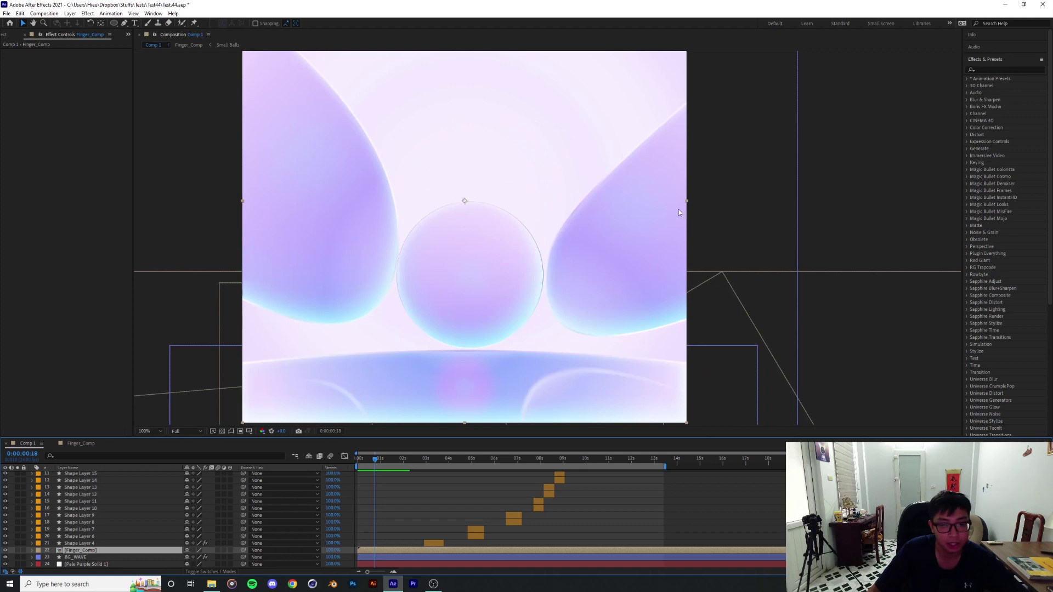
left_click(374, 460)
left_click_drag(374, 459, 378, 460)
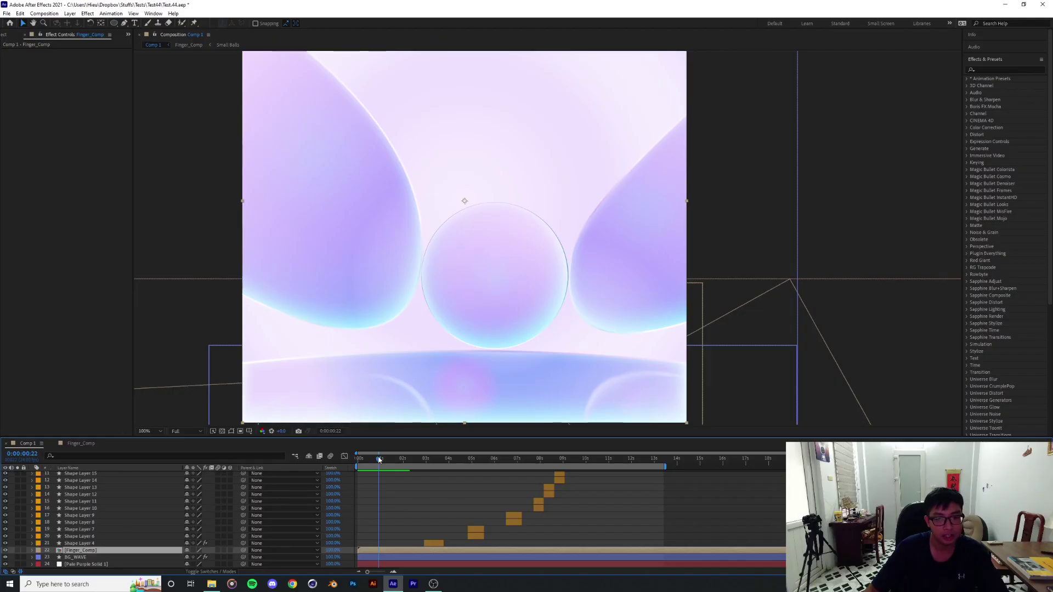
mouse_move(379, 463)
left_mouse_down()
mouse_move(387, 464)
mouse_move(374, 465)
left_mouse_up()
Examine BALL 3's keyframes in Comp 1 on a magnified timeline while scrubbing through the first second
scroll(399, 524, "up", 5)
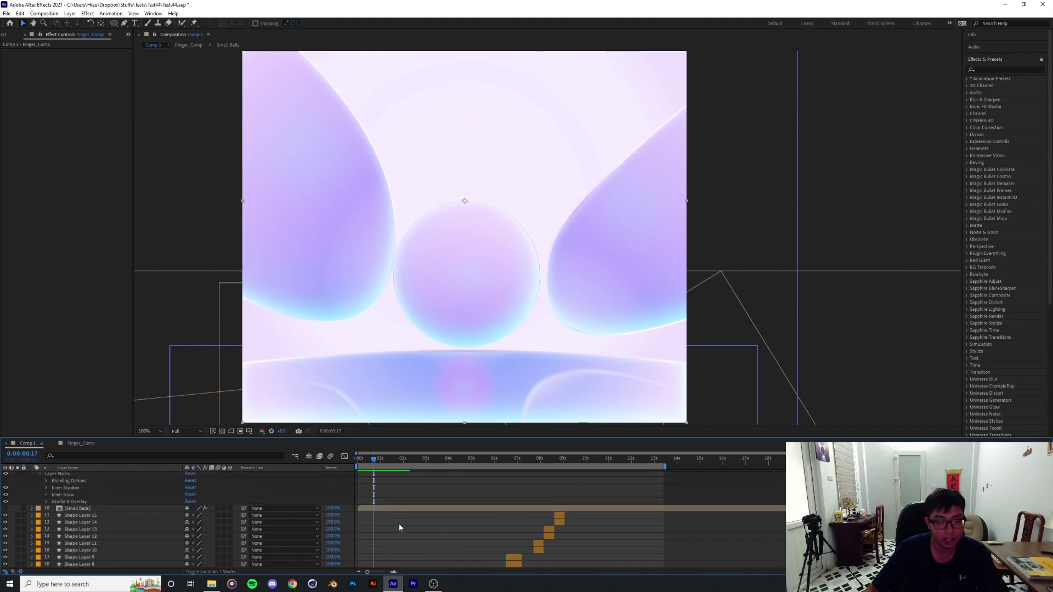
scroll(90, 529, "up", 6)
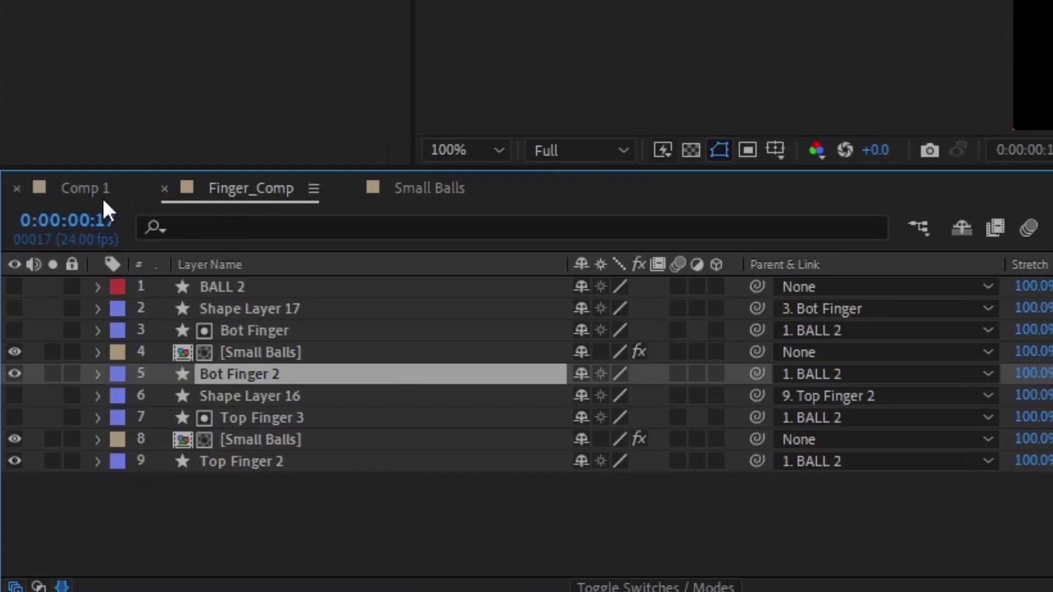
left_click(102, 199)
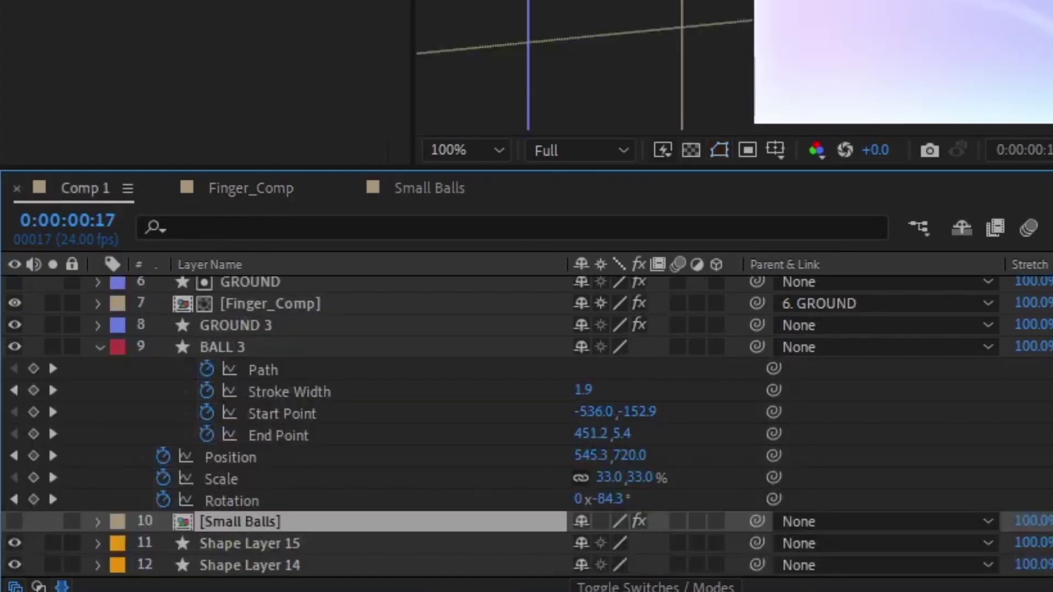
key("equal")
key("equal")
key("equal")
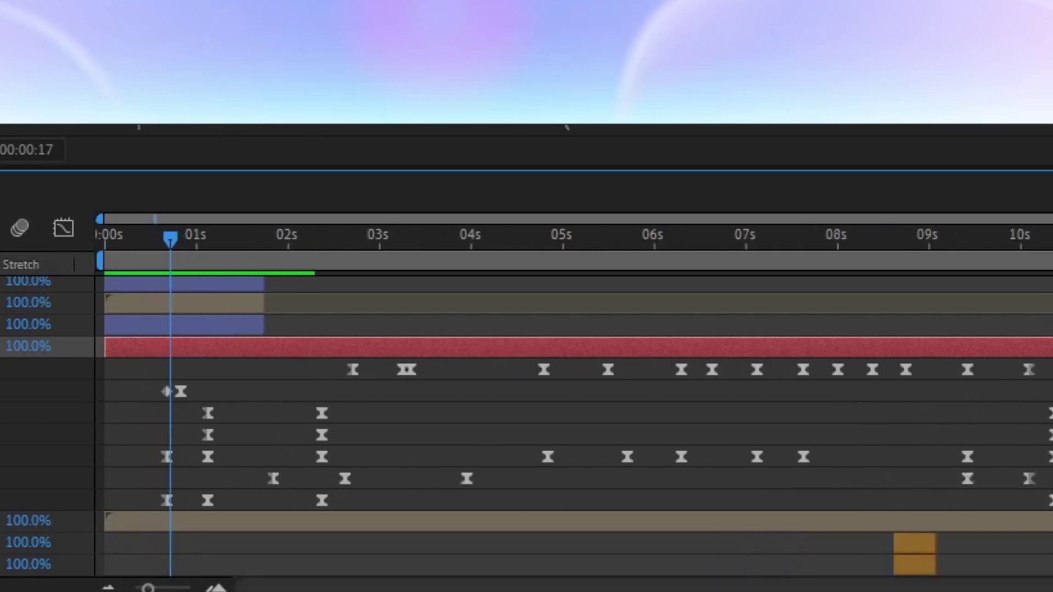
left_click_drag(204, 243, 258, 243)
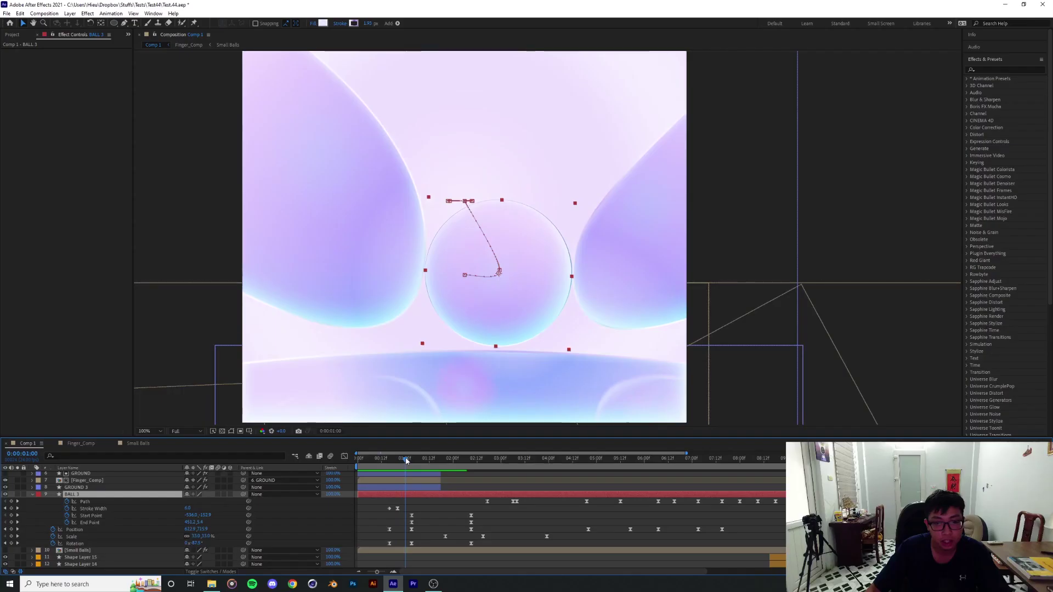
left_click_drag(406, 461, 405, 463)
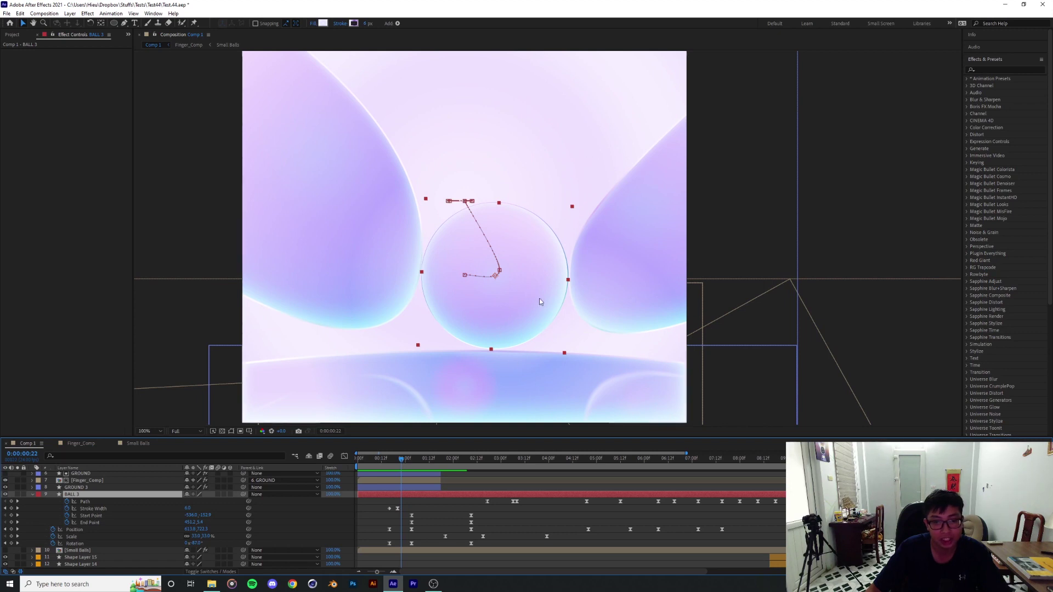
Reopen Finger_Comp from Comp 1 and examine the parent links of its finger layers
scroll(412, 506, "down", 3)
scroll(405, 499, "up", 3)
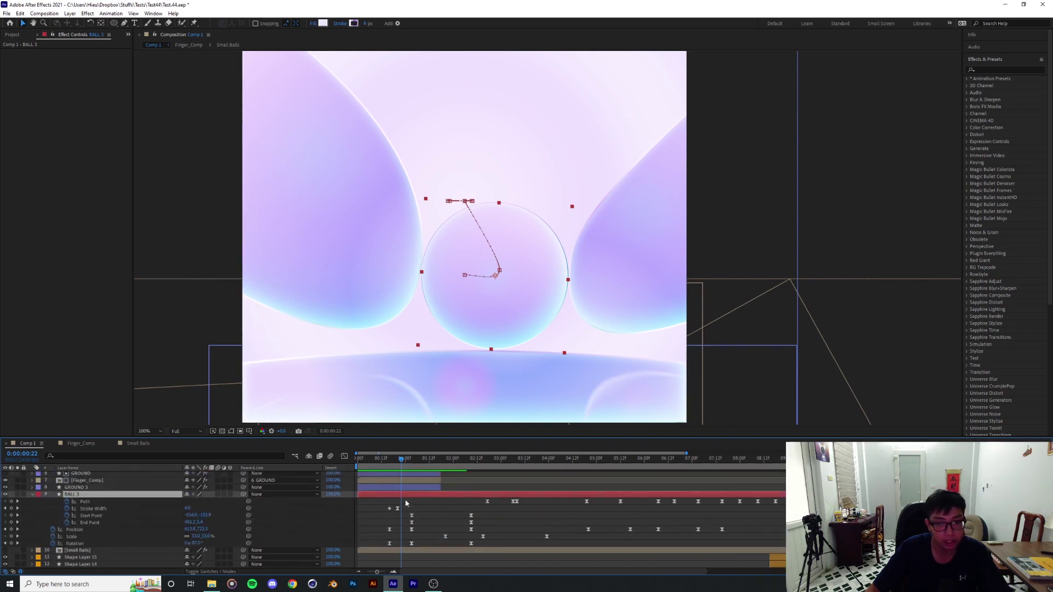
scroll(399, 543, "down", 5)
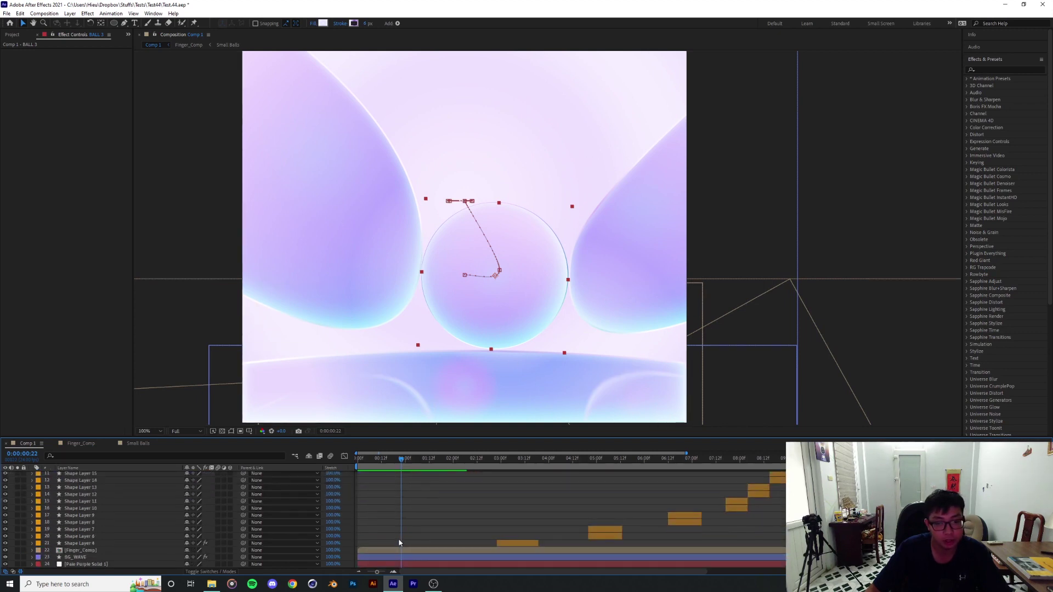
double_click(108, 551)
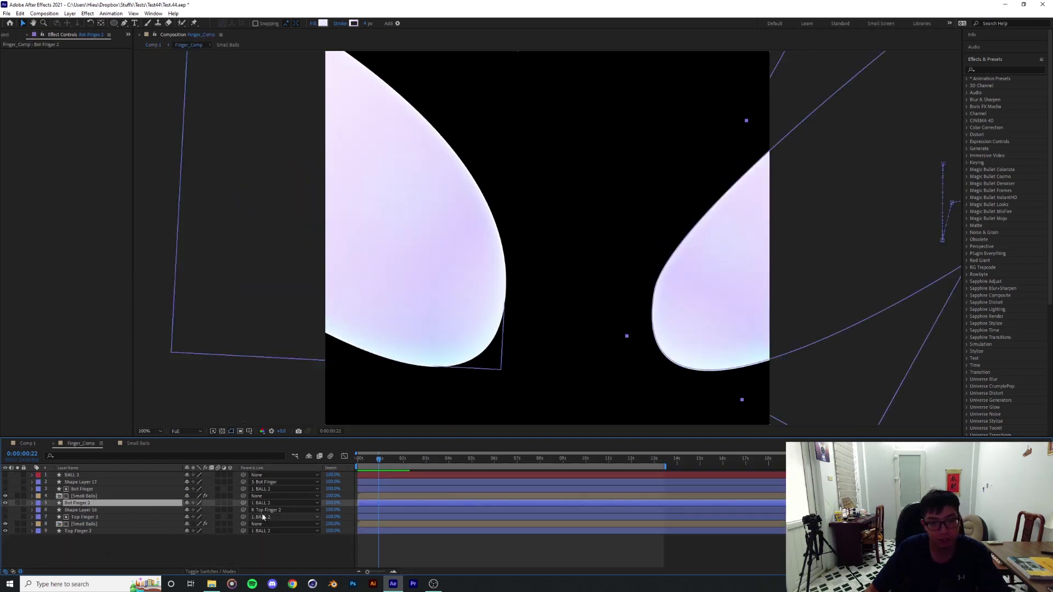
Create a new 1080 × 1080 px composition at 24 frames per second
left_click(76, 13)
mouse_move(98, 23)
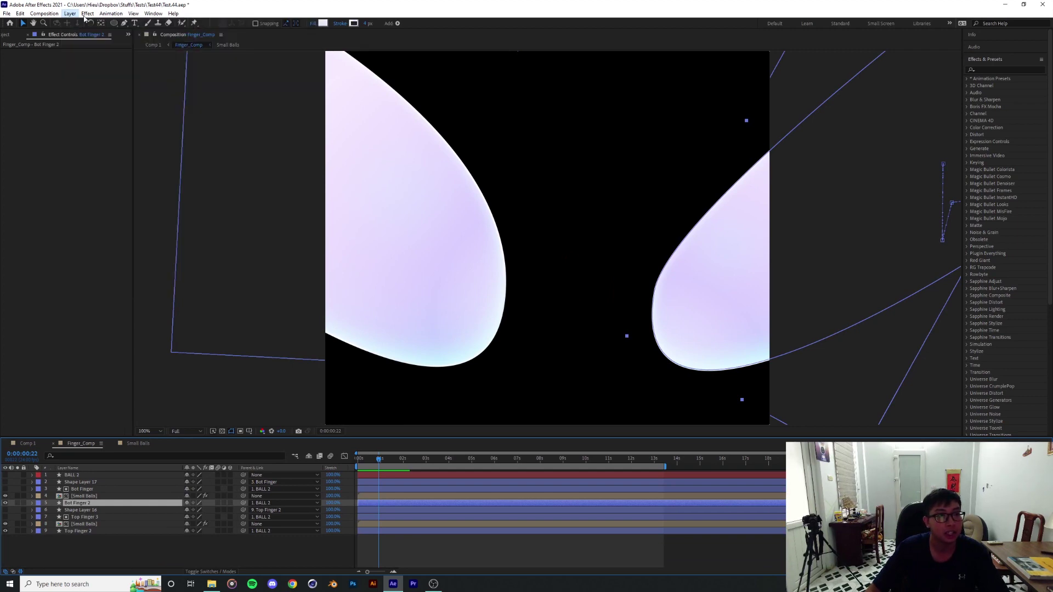
left_click(59, 24)
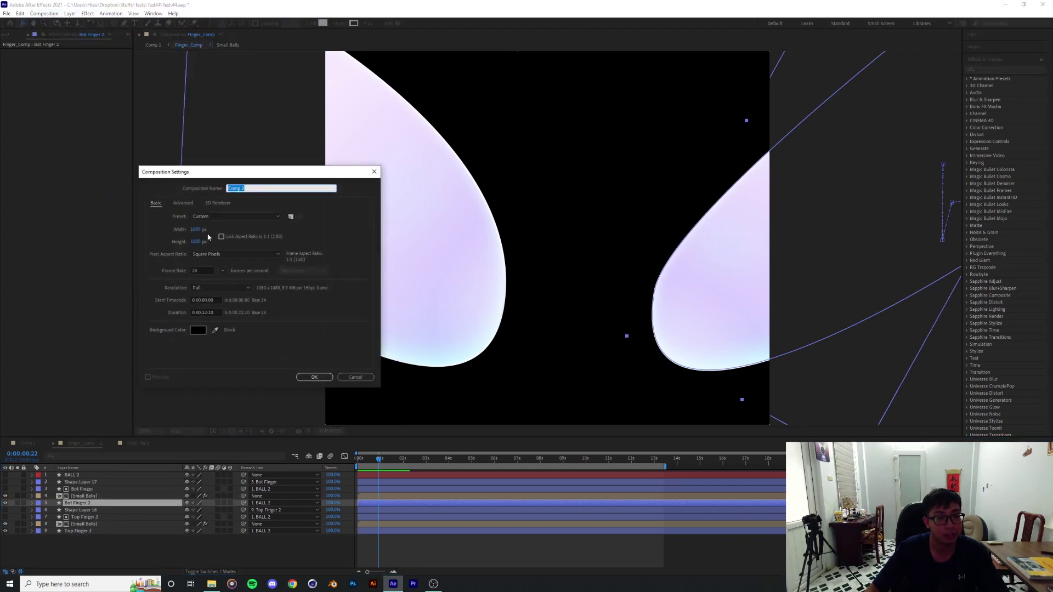
left_click(196, 229)
key("Return")
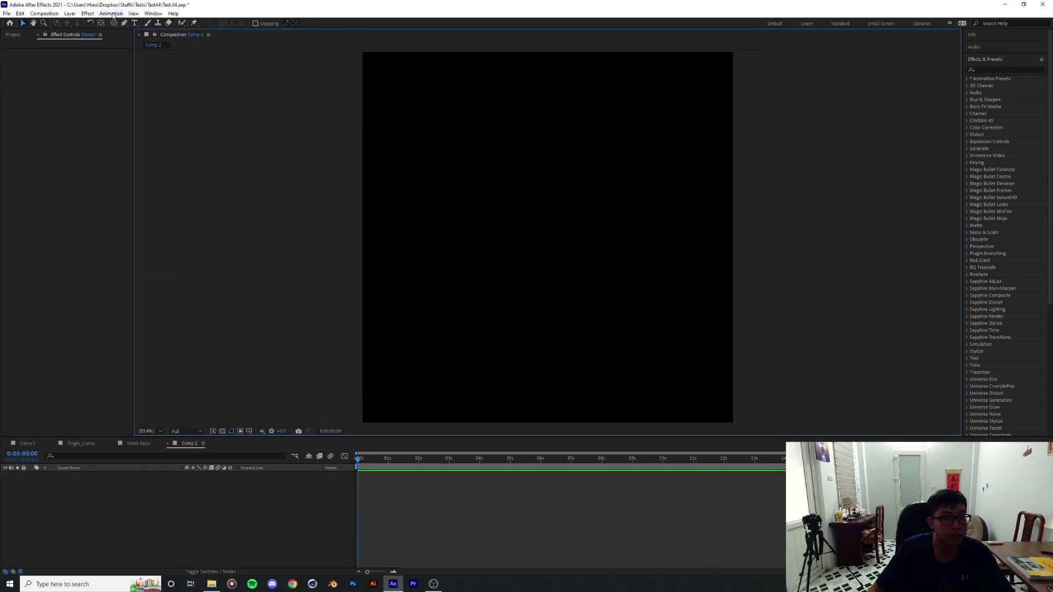
Draw a white circle with a gradient stroke slightly below the composition's centre and deselect it
left_click_drag(548, 286, 610, 348)
key("g")
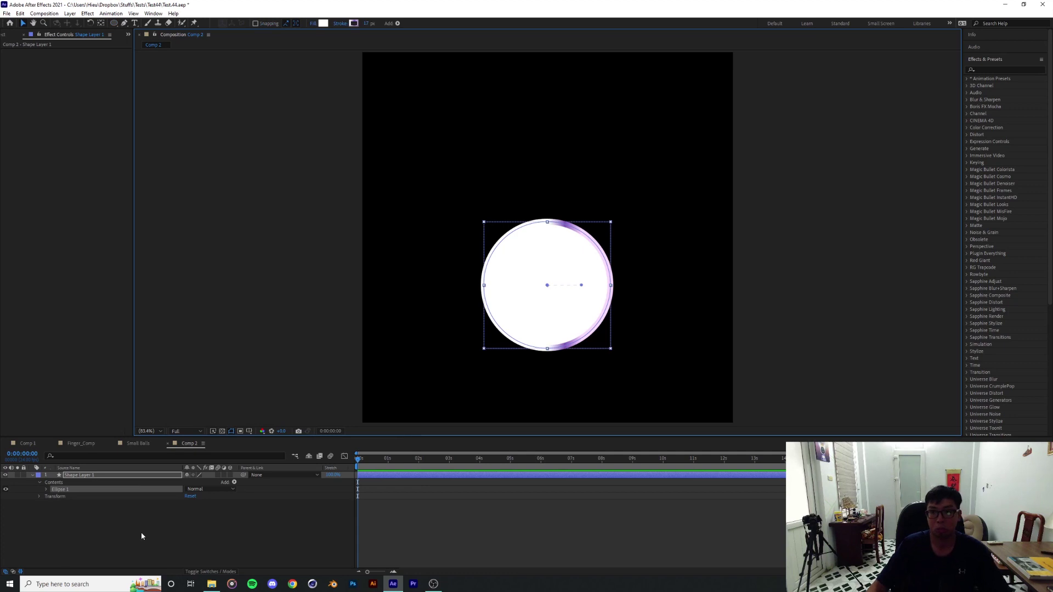
left_click(140, 532)
Draw a closed finger shape on a new shape layer with the Pen tool, its curved tip touching the circle's left side
left_click(548, 238)
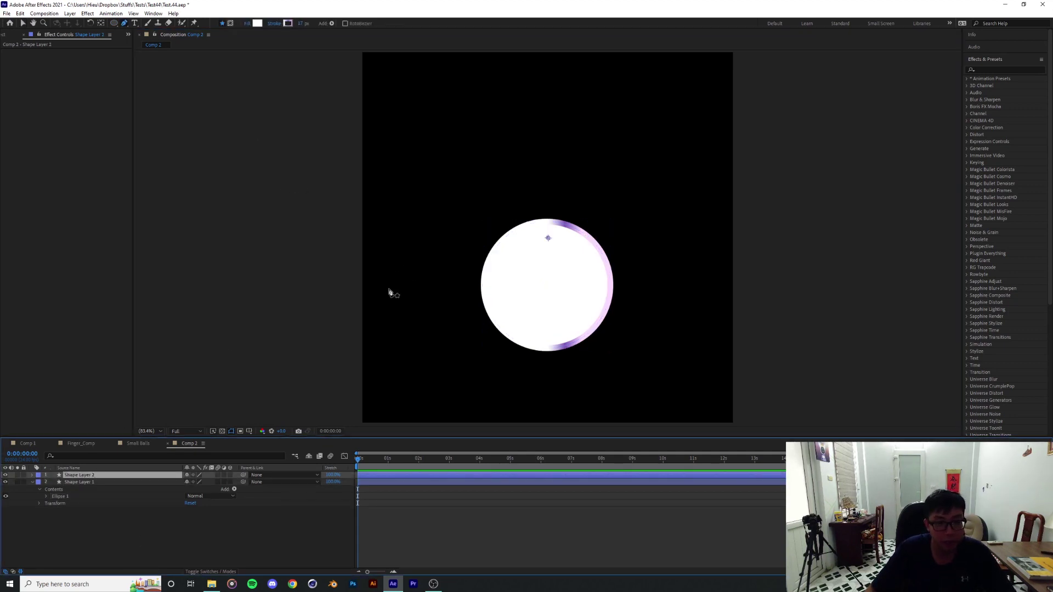
left_click(338, 284)
left_click_drag(482, 281, 486, 225)
left_click(346, 149)
left_click(337, 285)
left_click(86, 520)
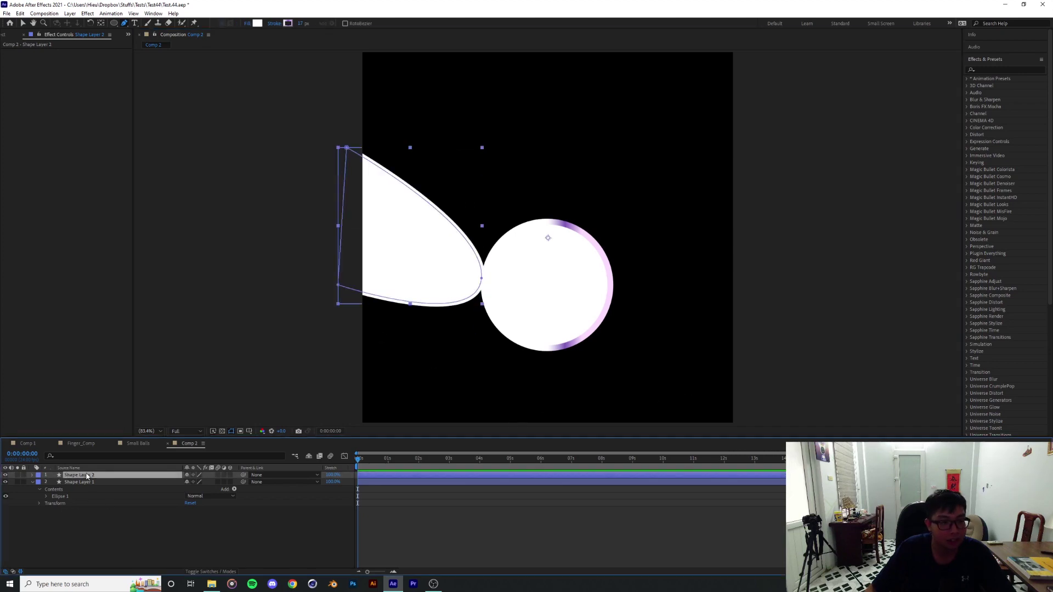
Draw a closed second finger shape on a new shape layer with the Pen tool, its curved tip touching the circle's right side
left_click(493, 76)
left_click_drag(614, 281, 614, 241)
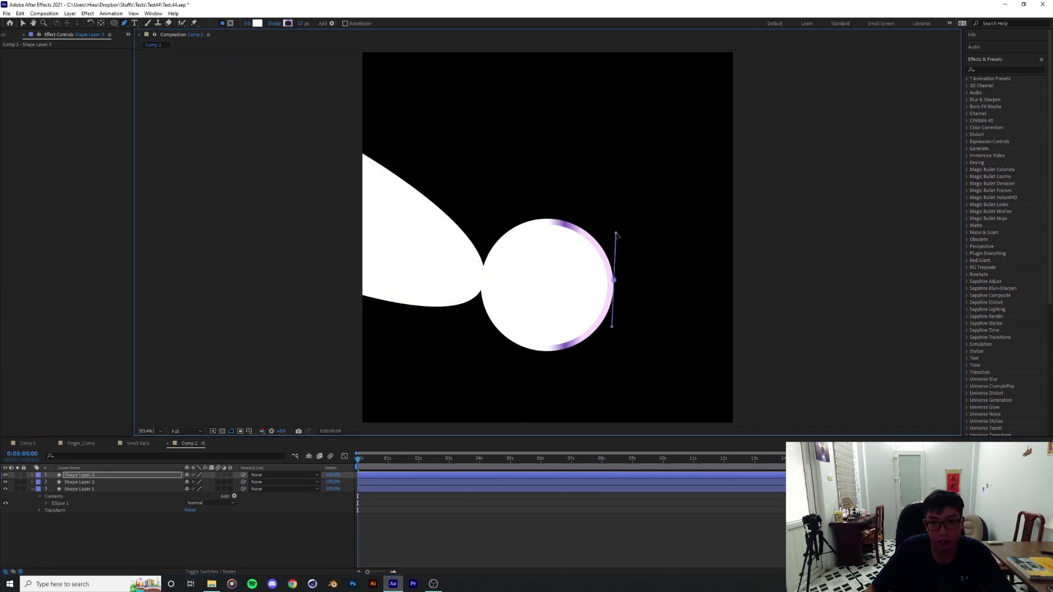
left_click(751, 168)
left_click(763, 342)
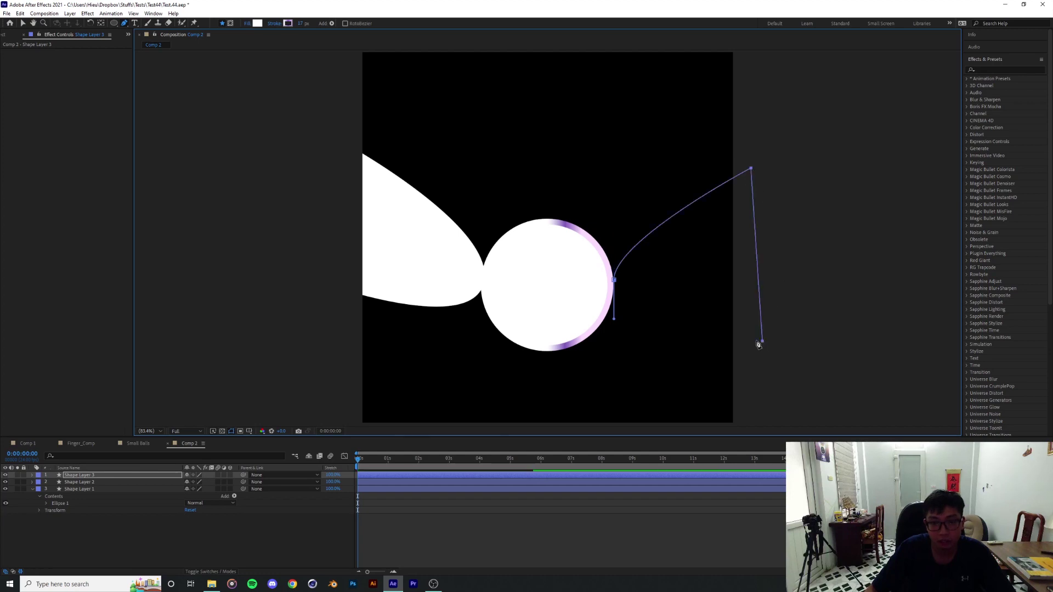
left_click_drag(614, 281, 614, 202)
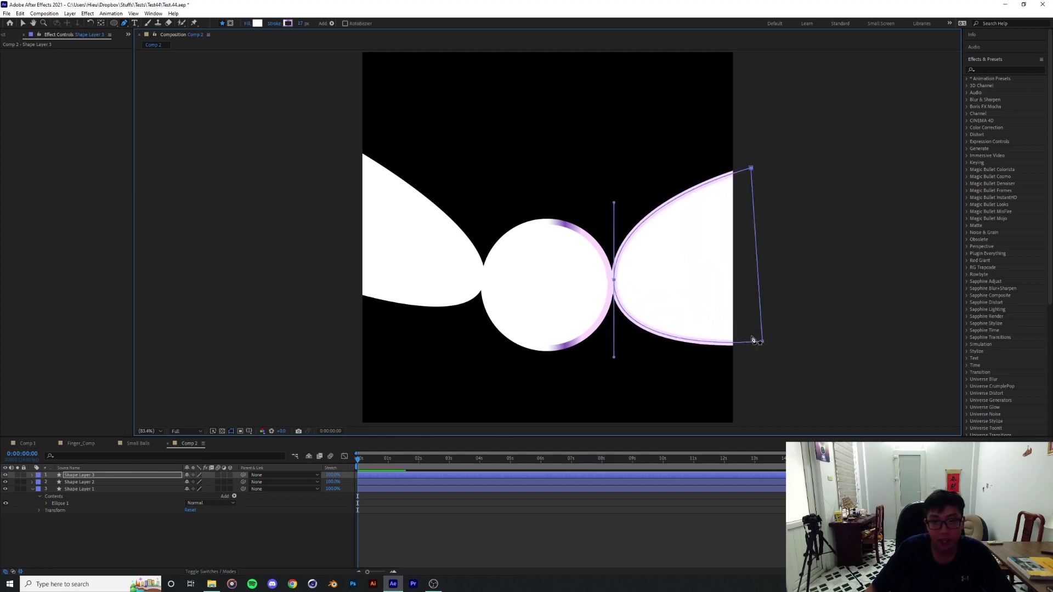
Adjust the right finger's two outer corner points, raising the lower one to make the finger narrower
left_click_drag(762, 341, 764, 302)
key("v")
mouse_move(751, 168)
left_mouse_down()
mouse_move(752, 155)
mouse_move(752, 170)
left_mouse_up()
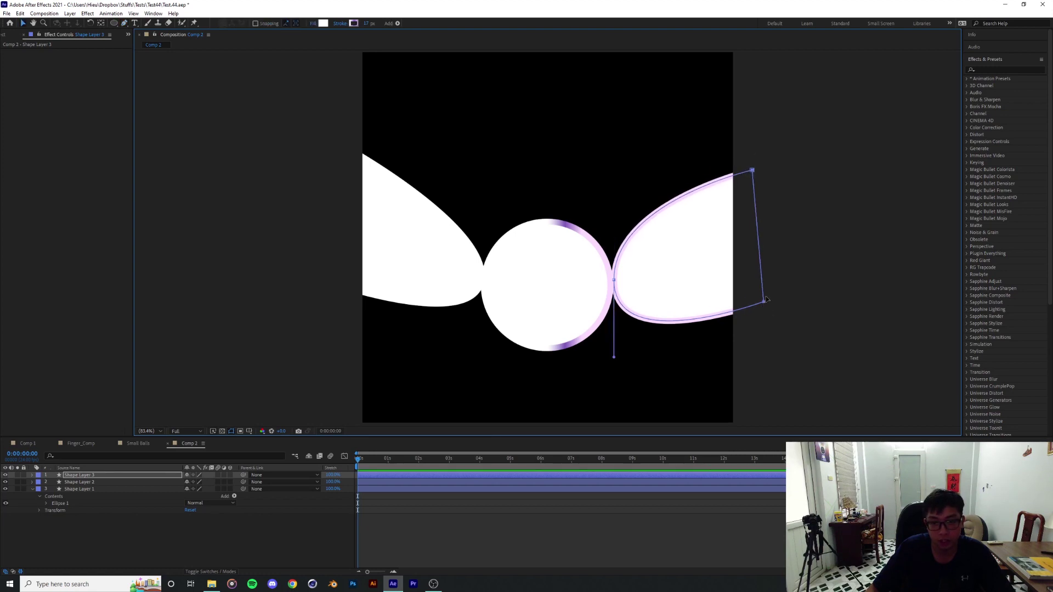
left_click_drag(766, 302, 766, 294)
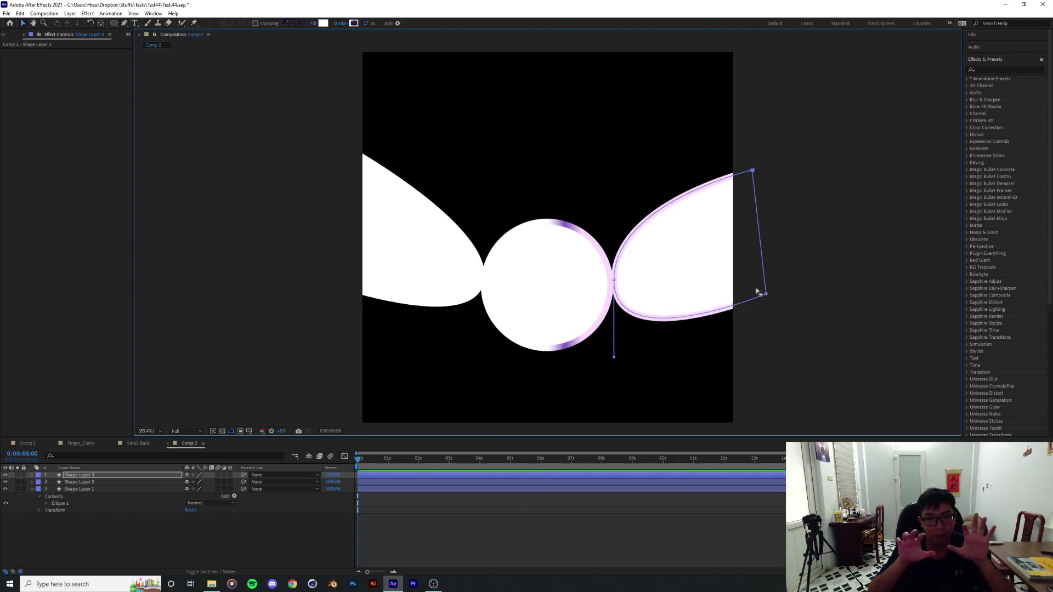
Keyframe Shape Layer 2's Position at the start and at 0:00:01:04, moving the left finger up and out of the frame
left_click(79, 482)
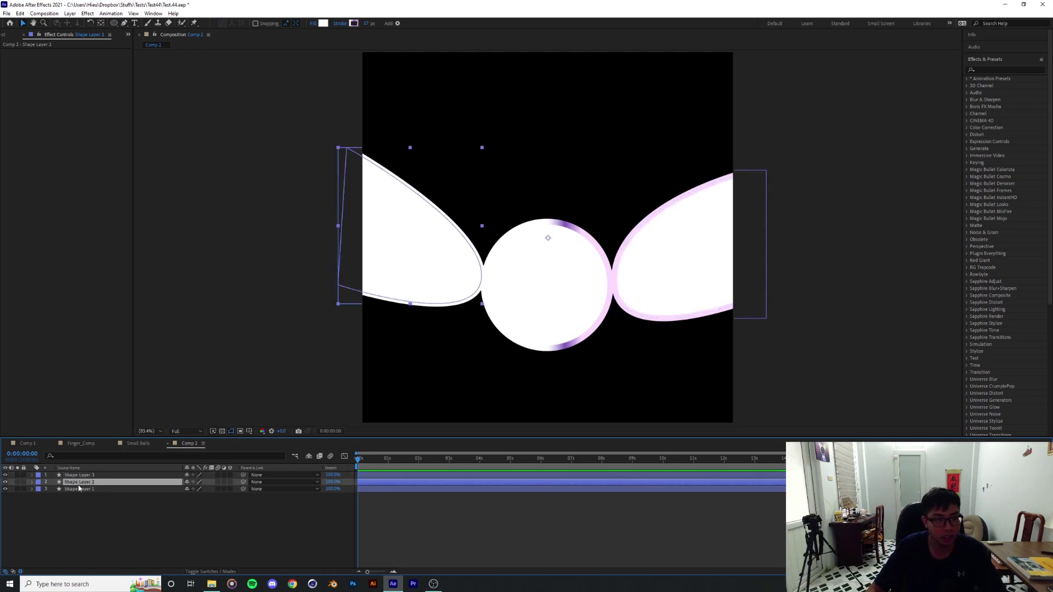
key("p")
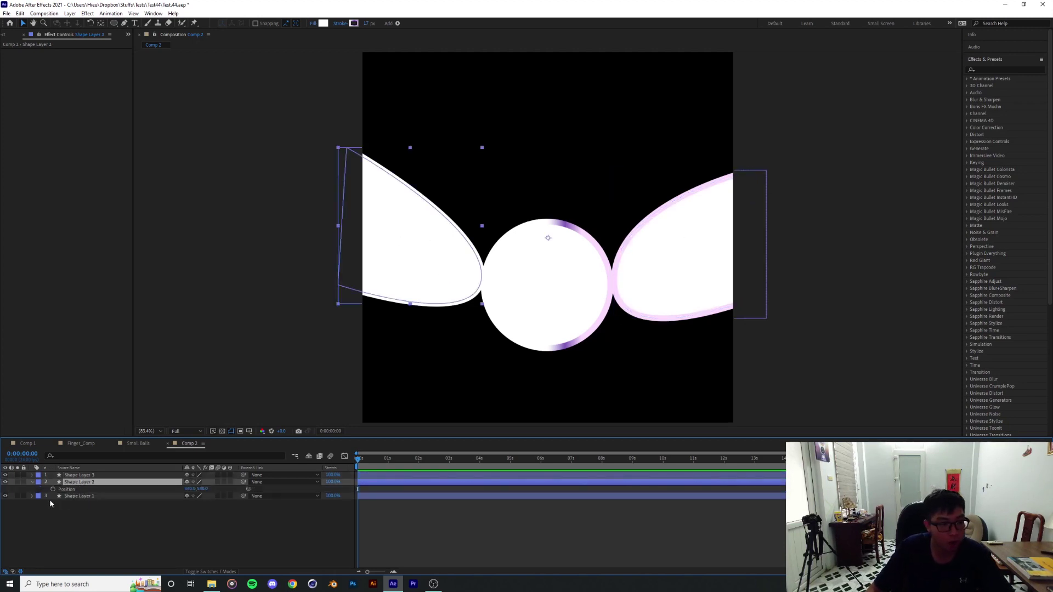
left_click(53, 489)
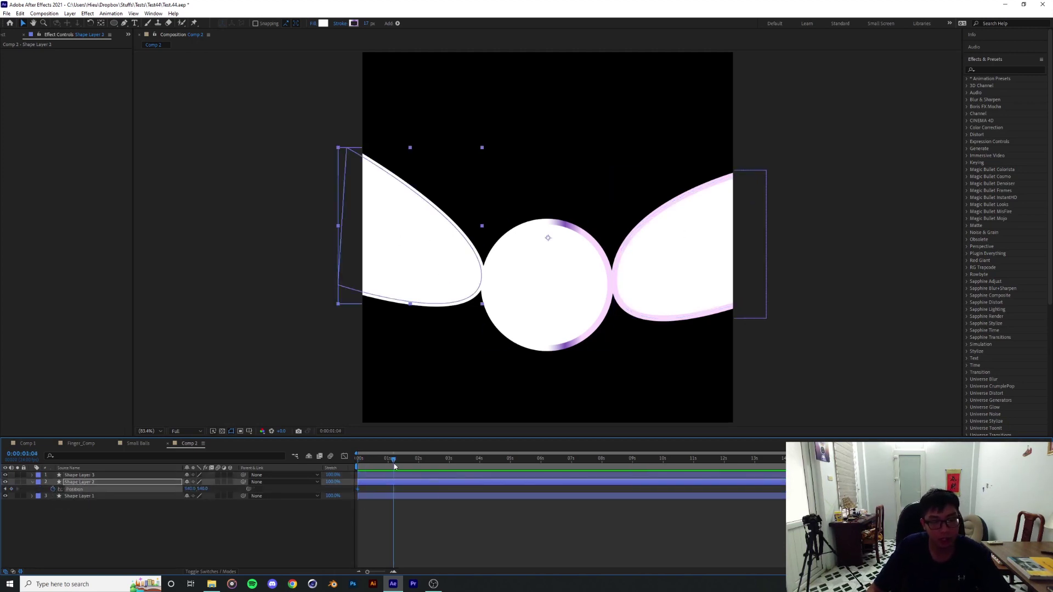
left_click_drag(409, 249, 273, 186)
Keyframe Shape Layer 3's Position in the same way, moving the right finger up and out of the frame
left_click(125, 477)
key("p")
key("Home")
left_click_drag(388, 467, 397, 467)
left_click_drag(711, 300, 874, 187)
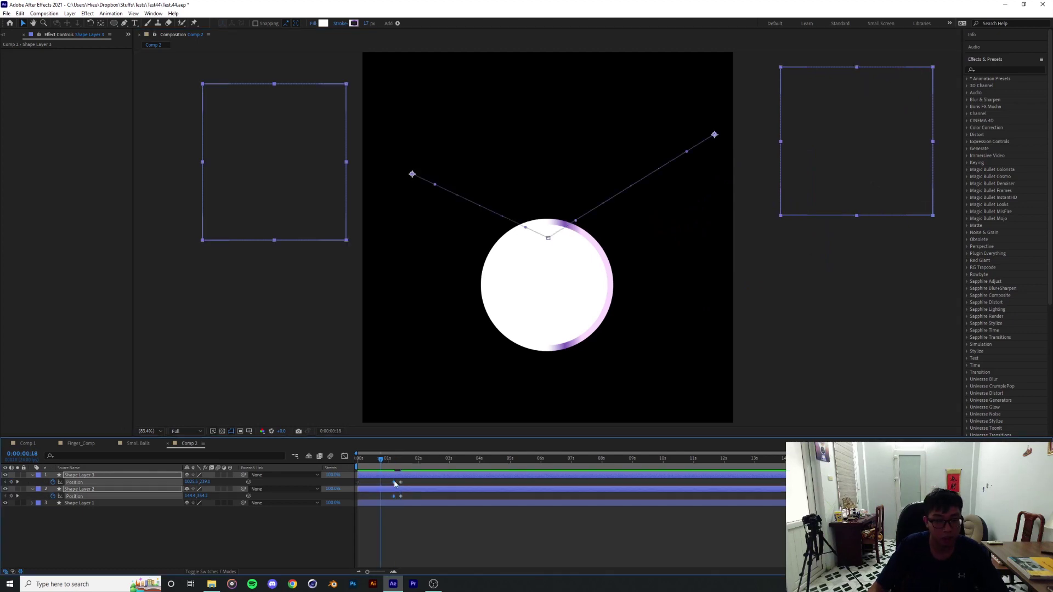
Rearrange both fingers' Position keyframes so they start outside the frame and ease in to touch the circle at 0:00:00:17
mouse_move(396, 482)
left_mouse_down()
mouse_move(357, 485)
mouse_move(402, 463)
left_mouse_up()
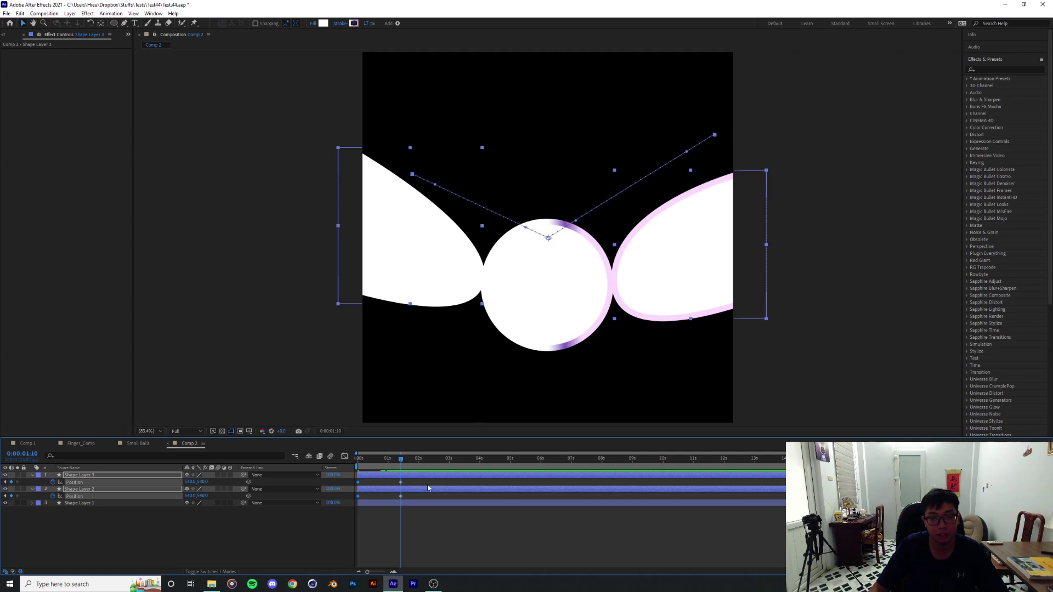
key("F2")
scroll(539, 329, "down", 2)
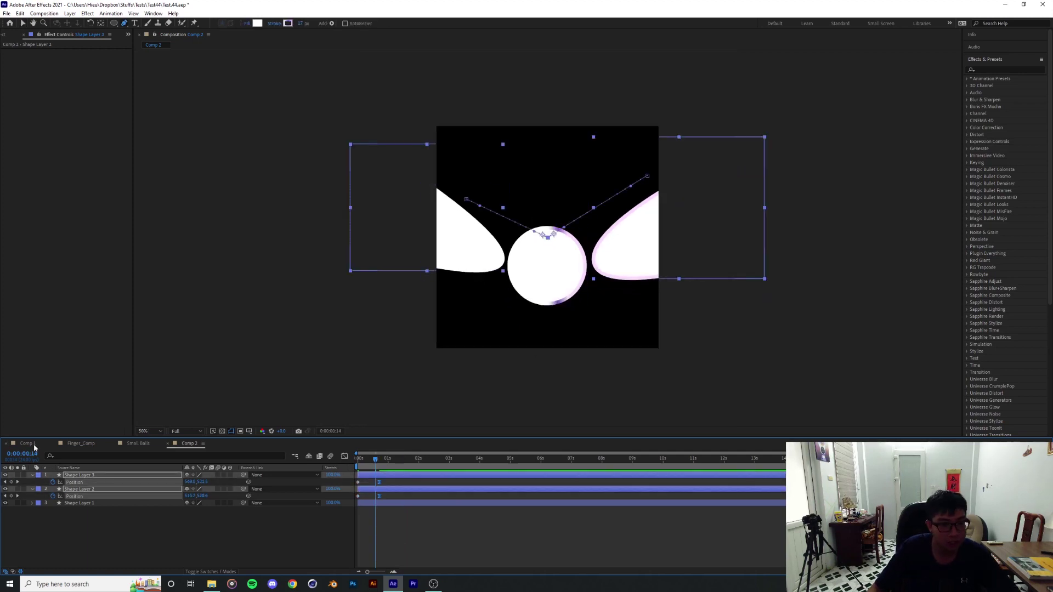
Examine in Comp 1 how the fingers close in on the ball between about 0:00:00:16 and 0:00:01:00
left_click(33, 443)
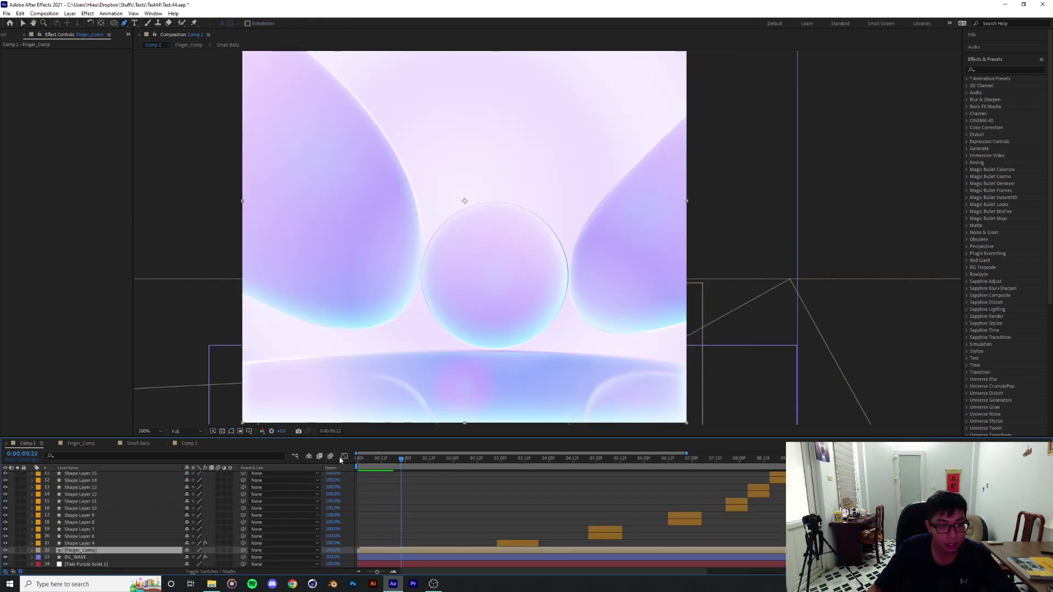
left_click_drag(400, 466, 388, 462)
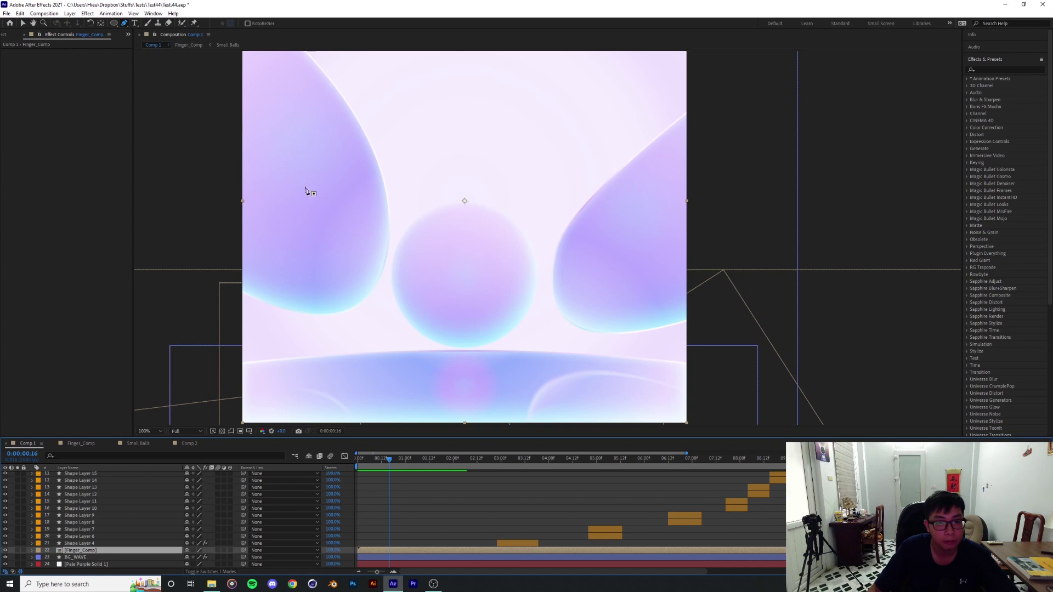
left_click_drag(350, 244, 419, 269)
scroll(450, 282, "up", 1)
scroll(428, 272, "down", 1)
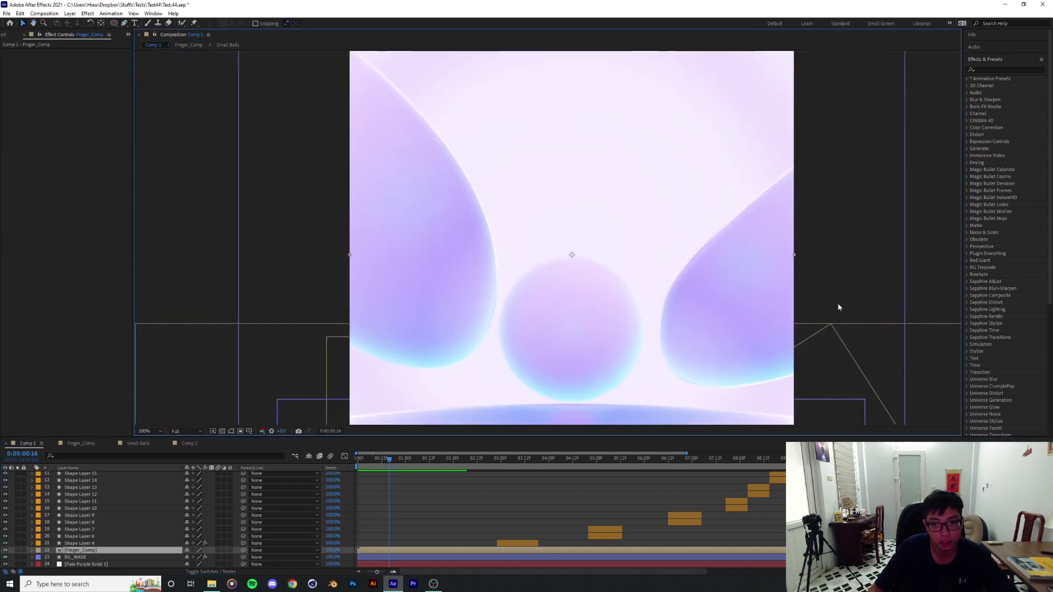
left_click_drag(388, 462, 392, 465)
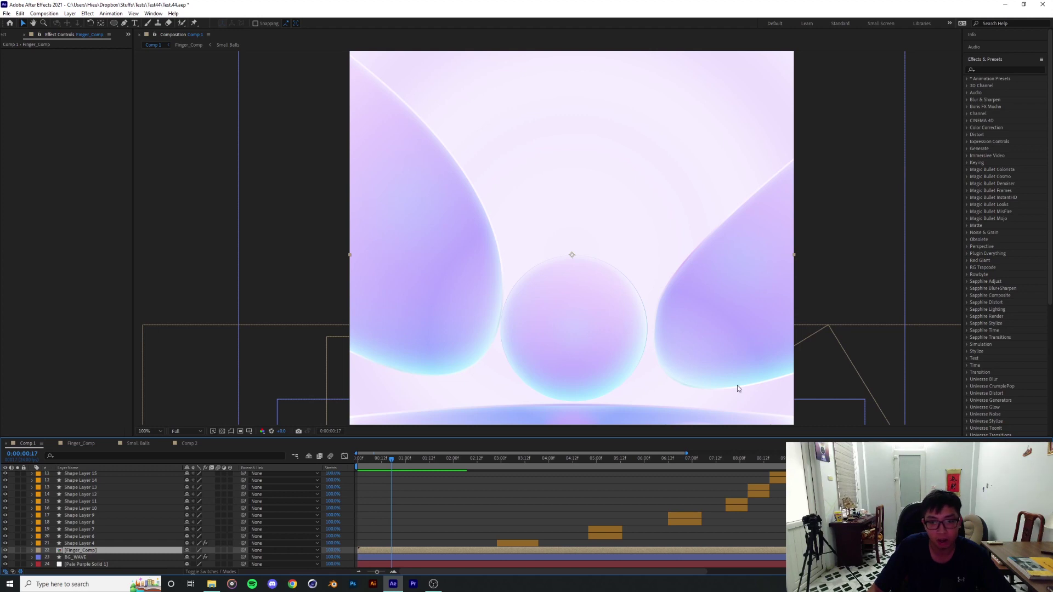
left_click_drag(394, 465, 407, 466)
Examine the Position and Rotation keyframes of the BALL 3 layer in Comp 1 up to 0:00:02:09
scroll(506, 478, "up", 5)
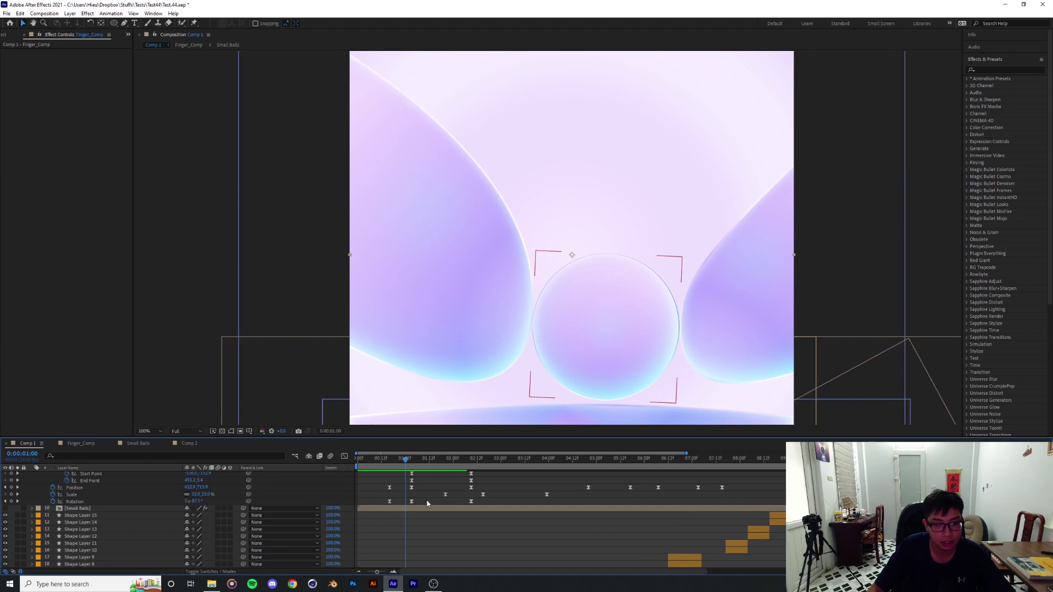
left_click(417, 516)
scroll(413, 524, "down", 1)
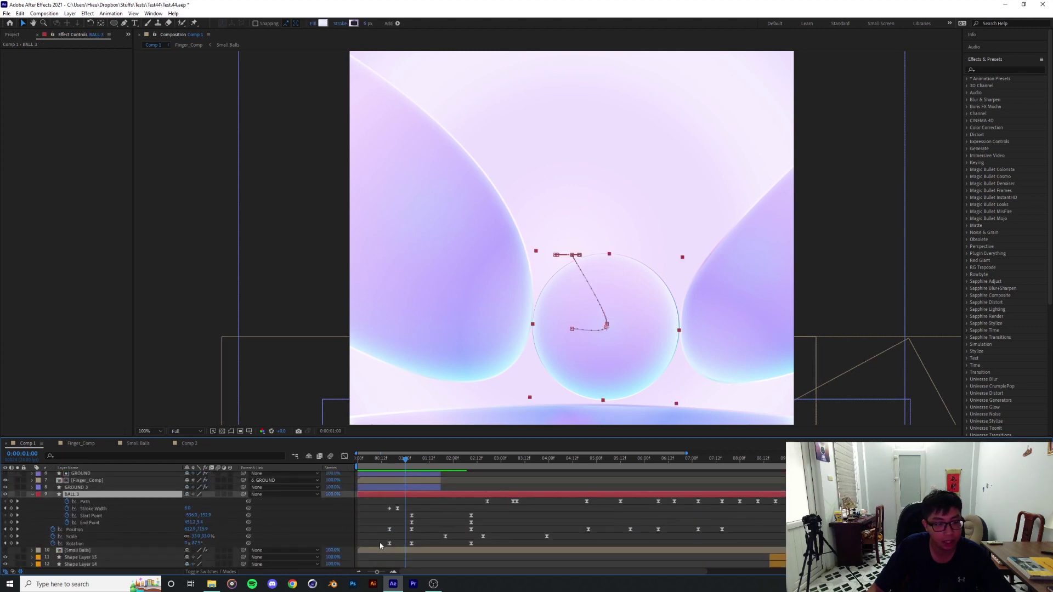
left_click(75, 530)
left_click(436, 524)
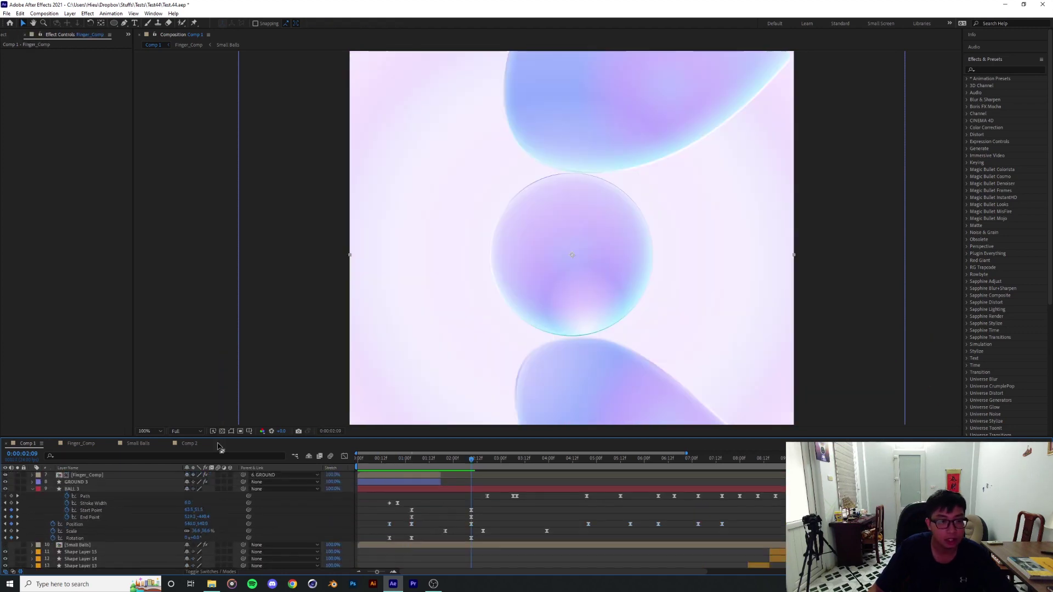
In Comp 2 at 0:00:00:17, parent both finger layers, Shape Layer 2 and Shape Layer 3, to Shape Layer 1
left_click(217, 445)
left_click(432, 521)
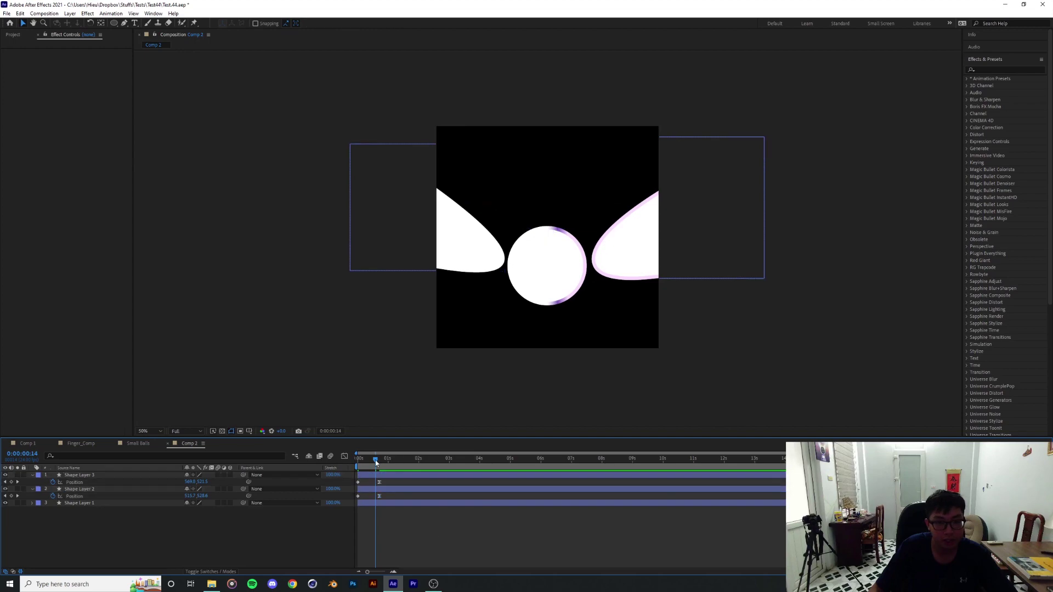
left_click_drag(375, 463, 379, 463)
left_click(83, 504)
left_click(88, 490)
left_click(88, 476, "shift")
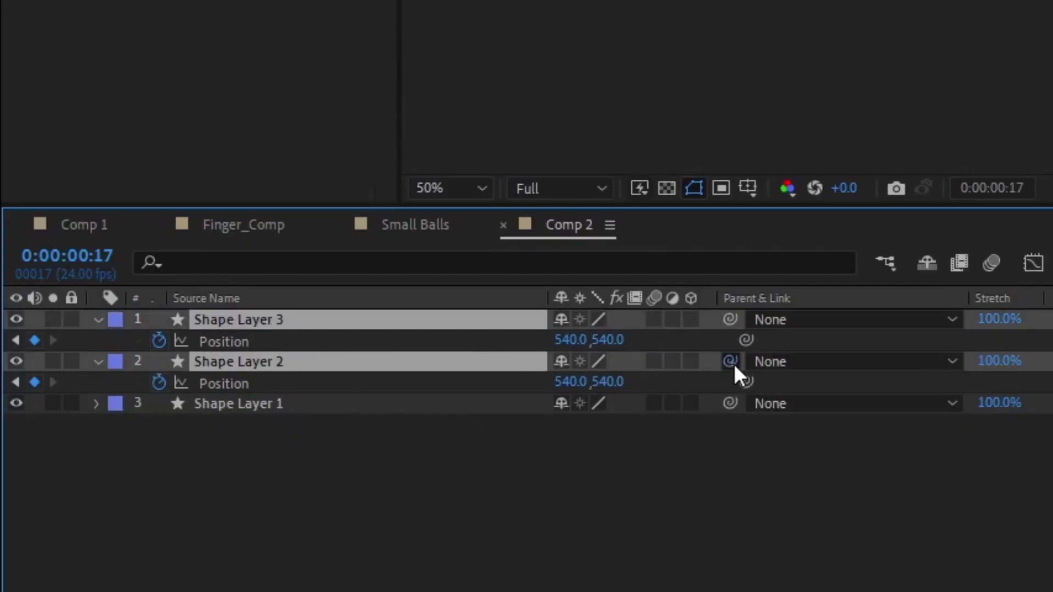
left_click_drag(734, 363, 324, 405)
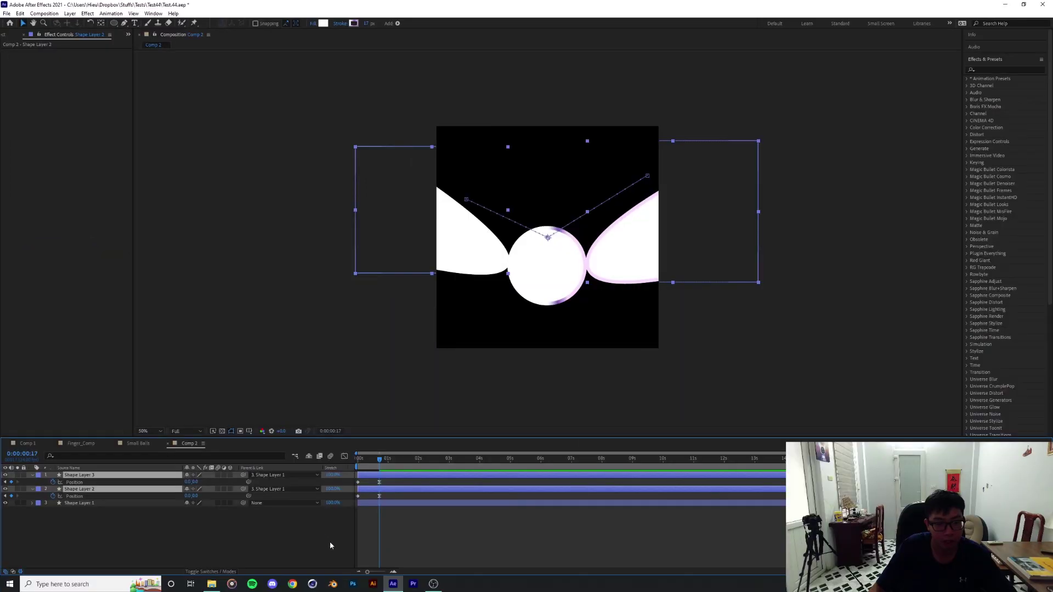
Try rotating Shape Layer 1 clockwise to about 83° to test the parented fingers, and undo the rotation
left_click(238, 403)
key("r")
left_click_drag(576, 423, 613, 423)
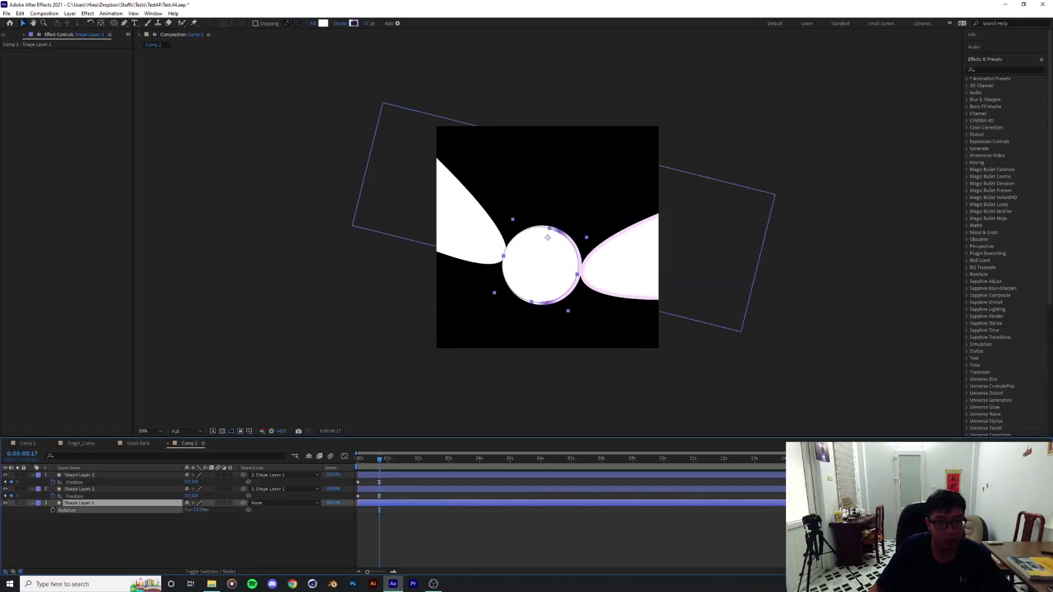
left_click_drag(205, 509, 238, 510)
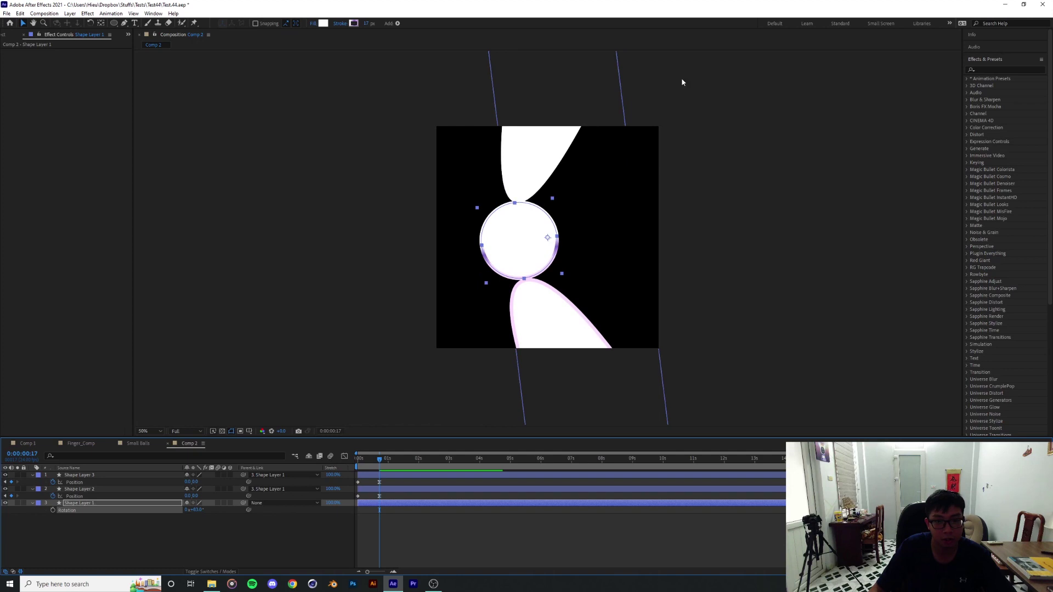
key("ctrl+z")
Keyframe Shape Layer 1's Rotation at 0:00:00:17 and turn it to about 87° at 0:00:01:23
key("alt+shift+r")
left_click_drag(381, 460, 418, 460)
left_click_drag(195, 511, 242, 511)
key("F2")
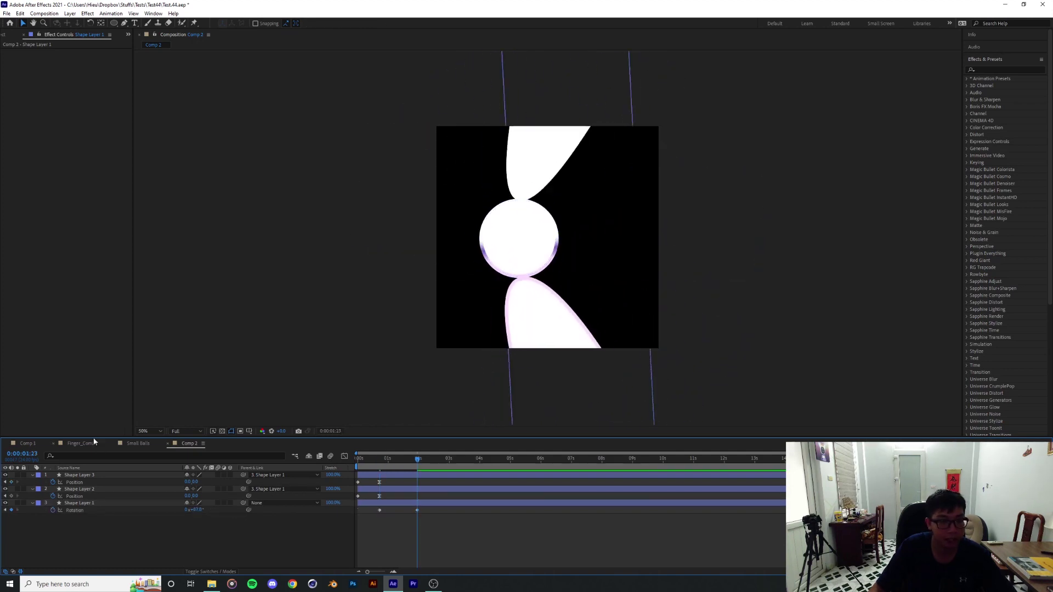
Examine how the gradient Start Point and End Point keyframes of BALL 3 in Comp 1 follow the ball's rotation
left_click(28, 443)
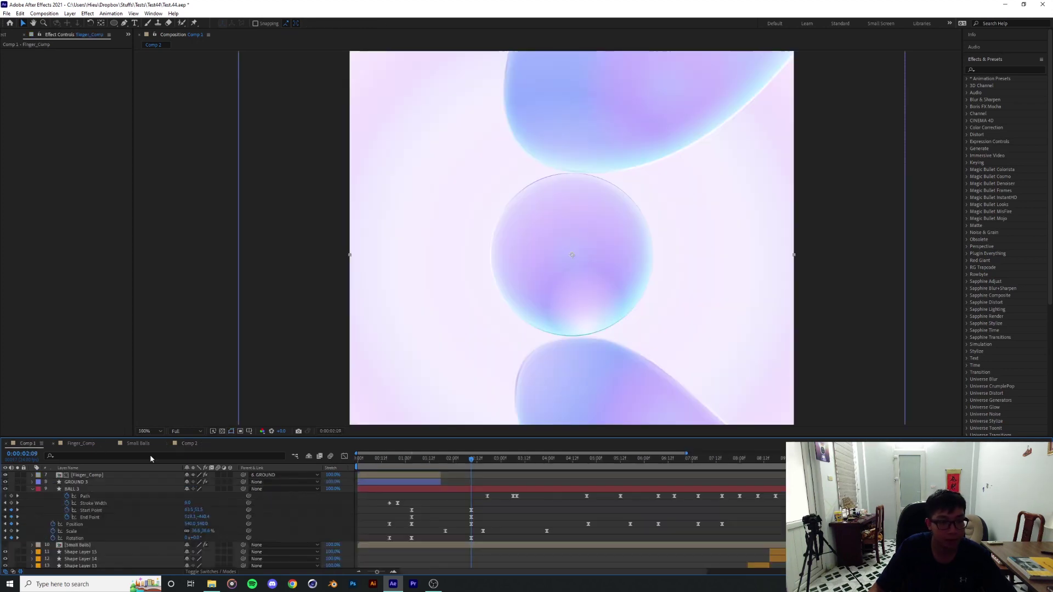
left_click(130, 510)
left_click_drag(467, 461, 426, 461)
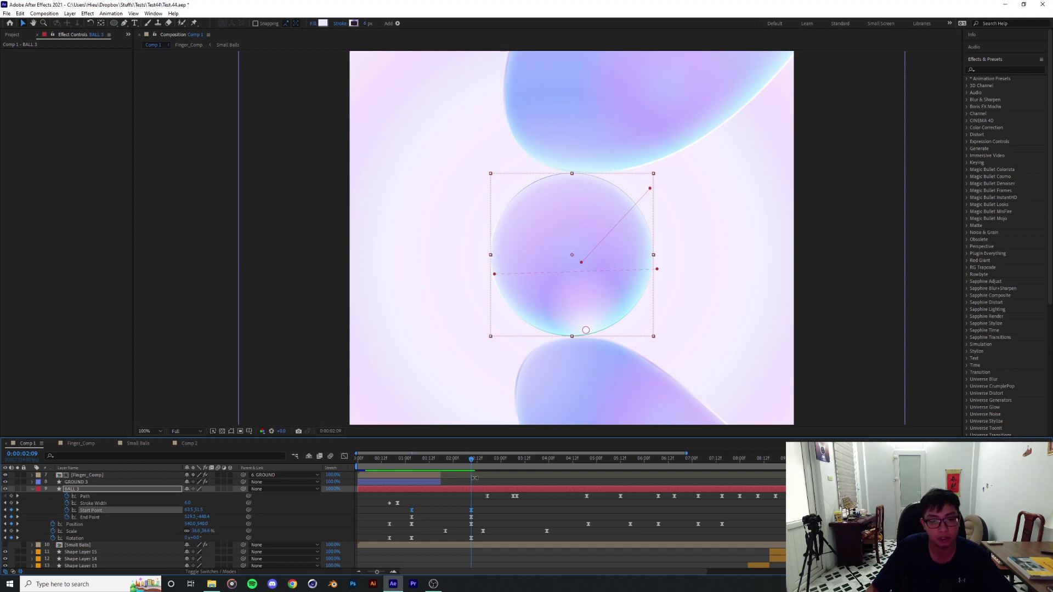
left_click(90, 518)
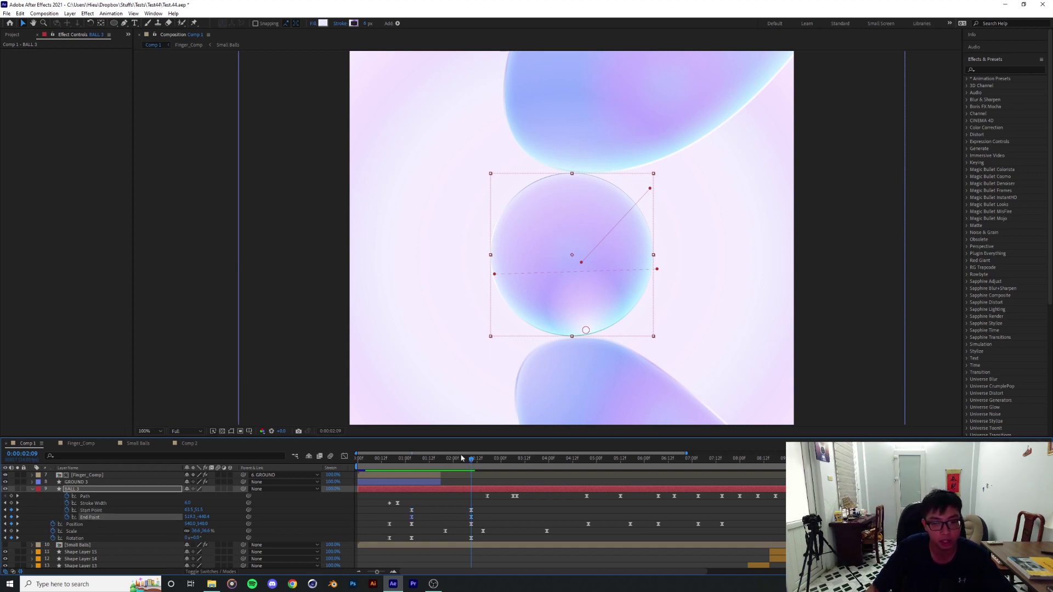
left_click_drag(467, 464, 455, 467)
left_click_drag(437, 470, 472, 476)
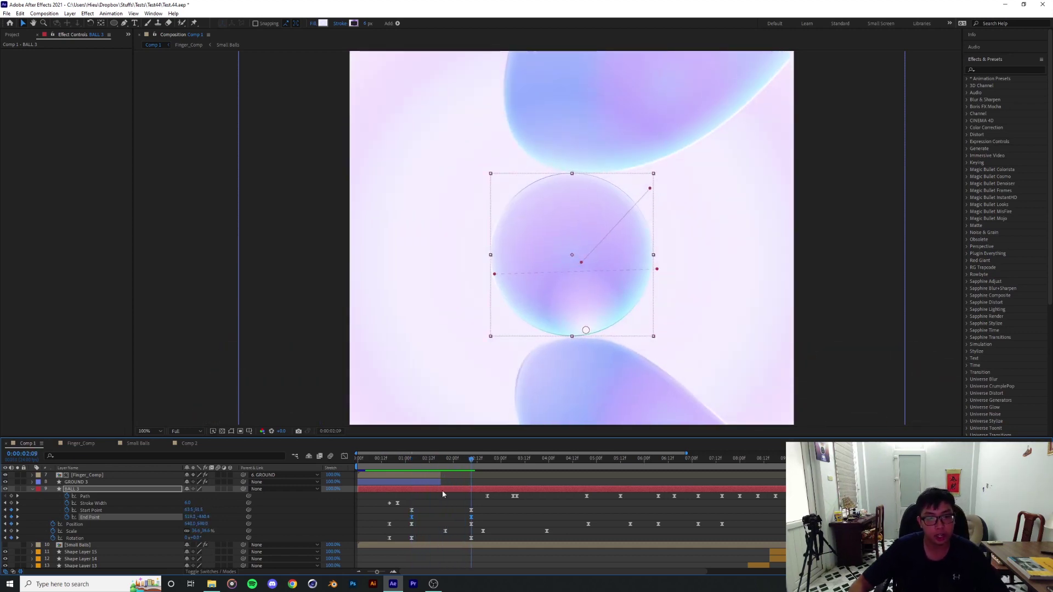
Examine how BALL 3 in Comp 1 deforms between its Path keyframes from 0:00:02:17, magnifying the composition view to inspect its outline
left_click_drag(472, 460, 487, 473)
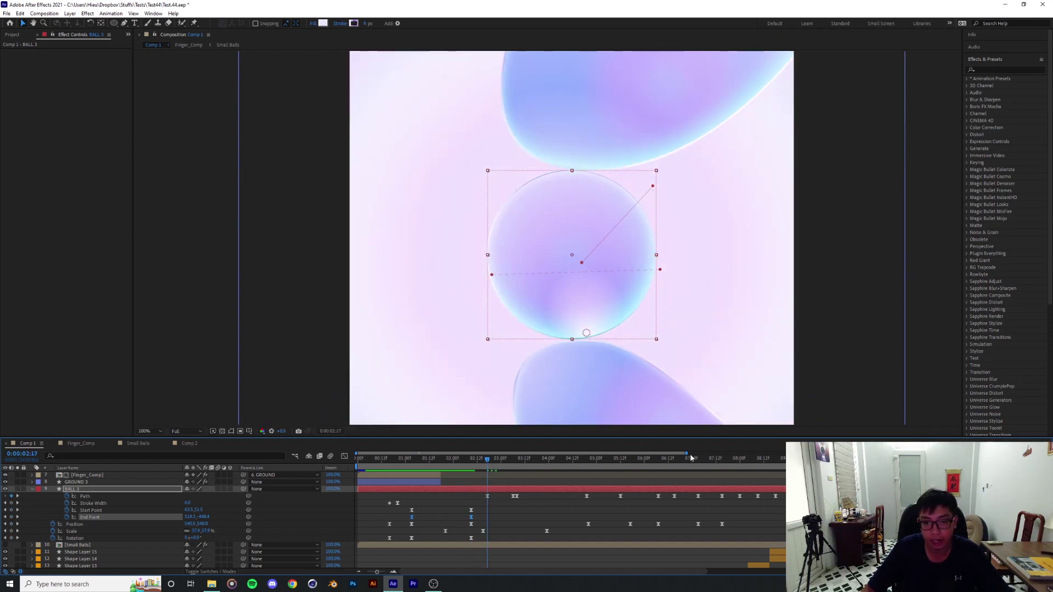
left_click_drag(684, 454, 572, 454)
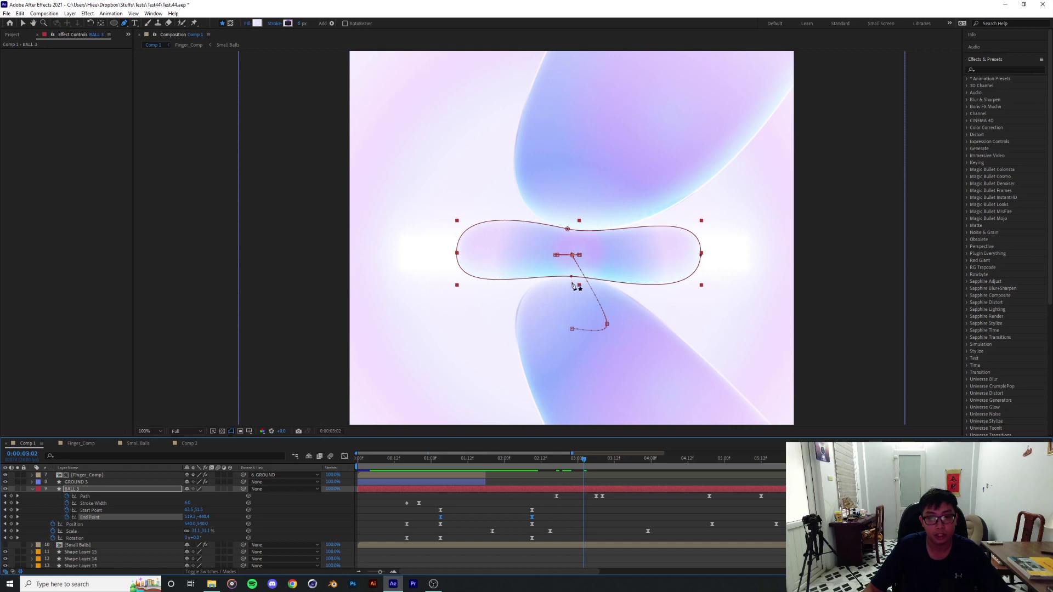
scroll(116, 526, "down", 3)
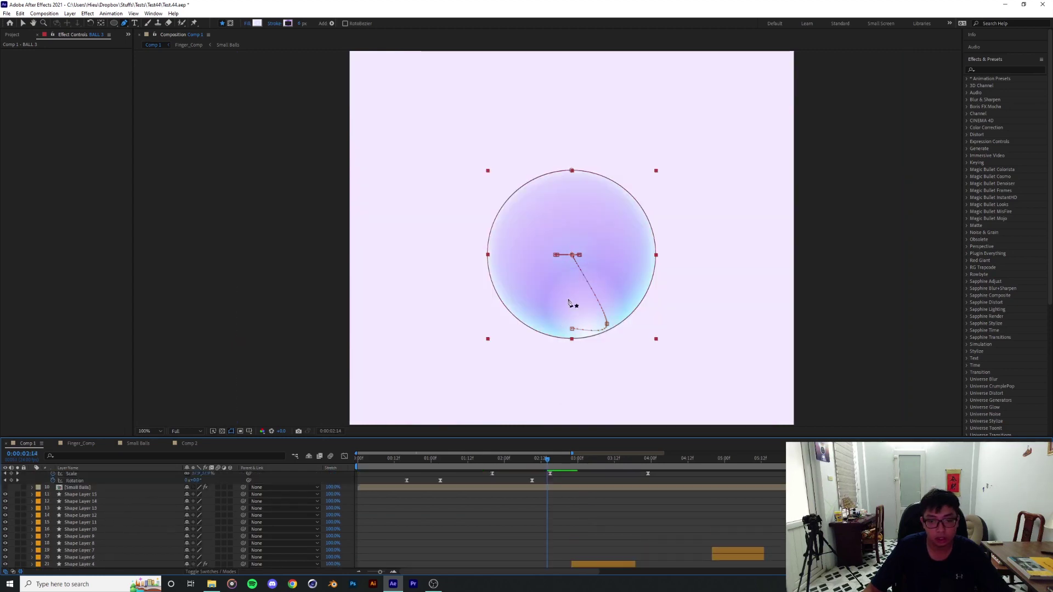
scroll(571, 304, "up", 4)
scroll(567, 341, "down", 2)
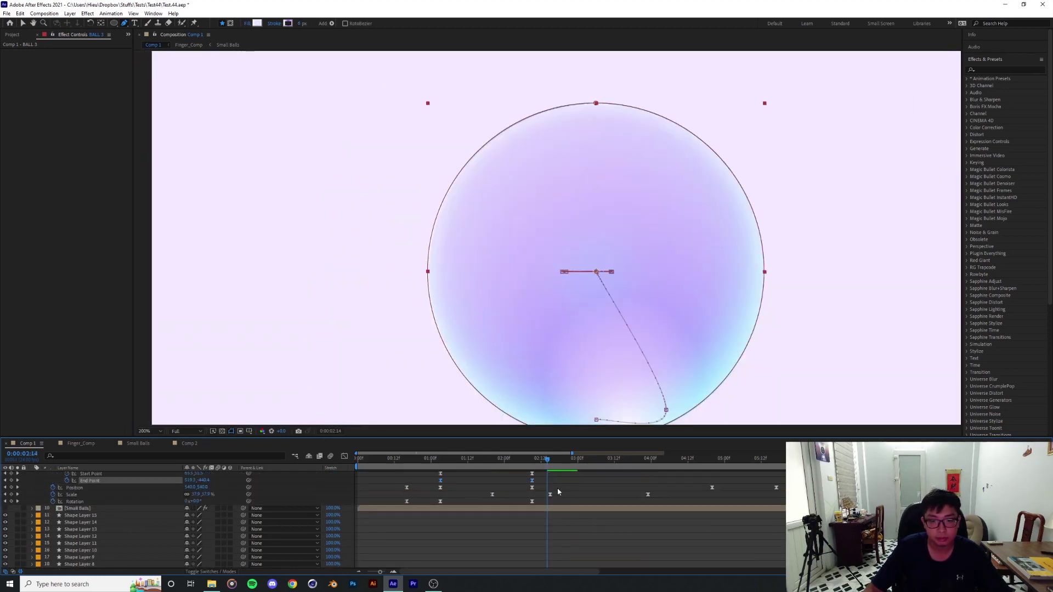
scroll(558, 492, "up", 1)
left_click(556, 459)
left_click(151, 431)
left_click(153, 294)
scroll(583, 384, "up", 2)
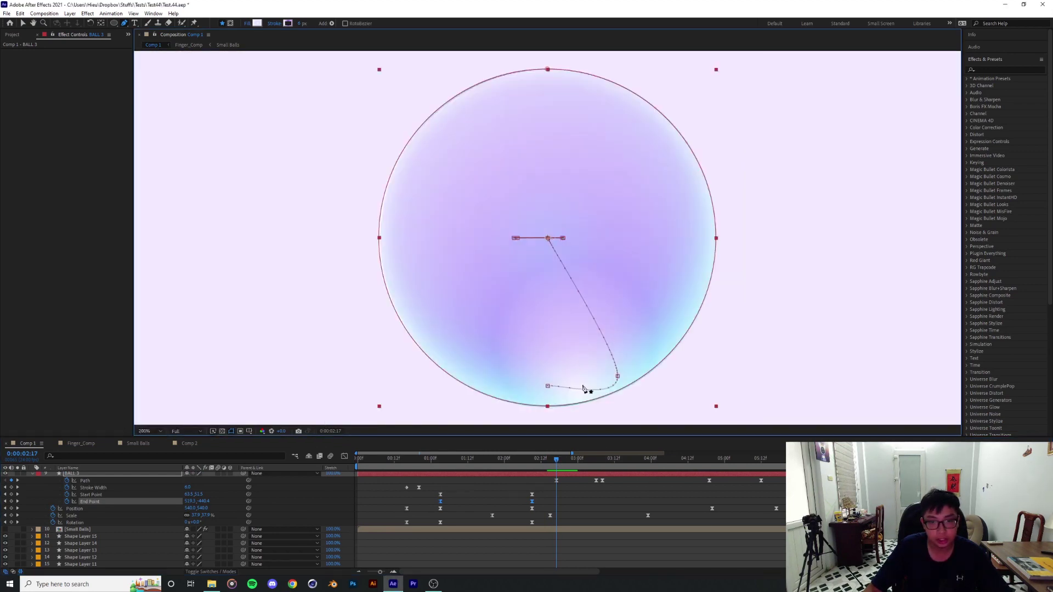
key("comma")
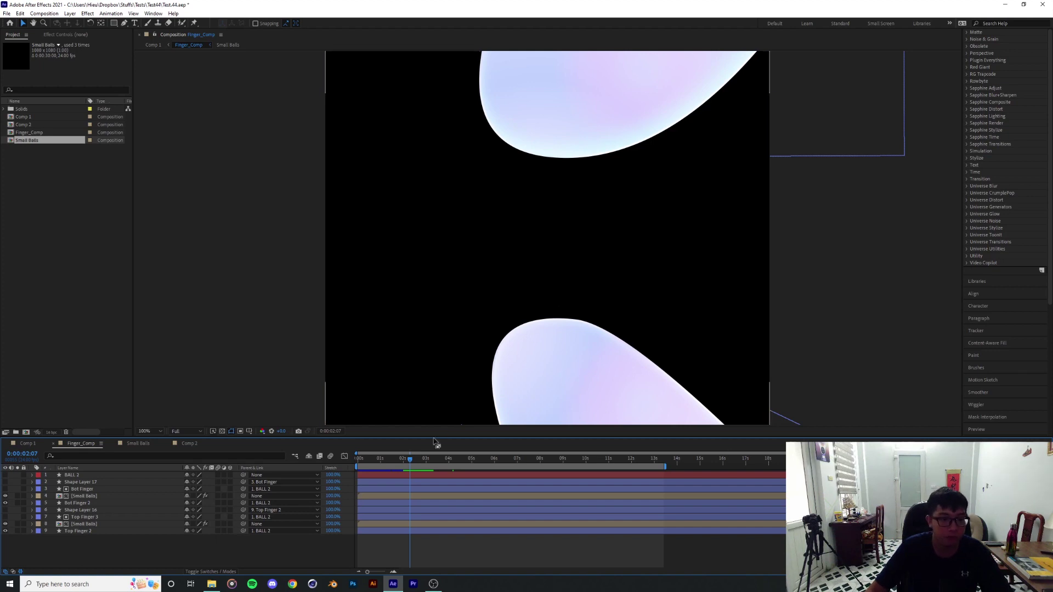
Return from Finger_Comp to Comp 1, select BALL 3, reveal its keyframed properties, and select its Path keyframe at 0:00:02:17
mouse_move(412, 462)
left_mouse_down()
mouse_move(430, 462)
mouse_move(420, 463)
left_mouse_up()
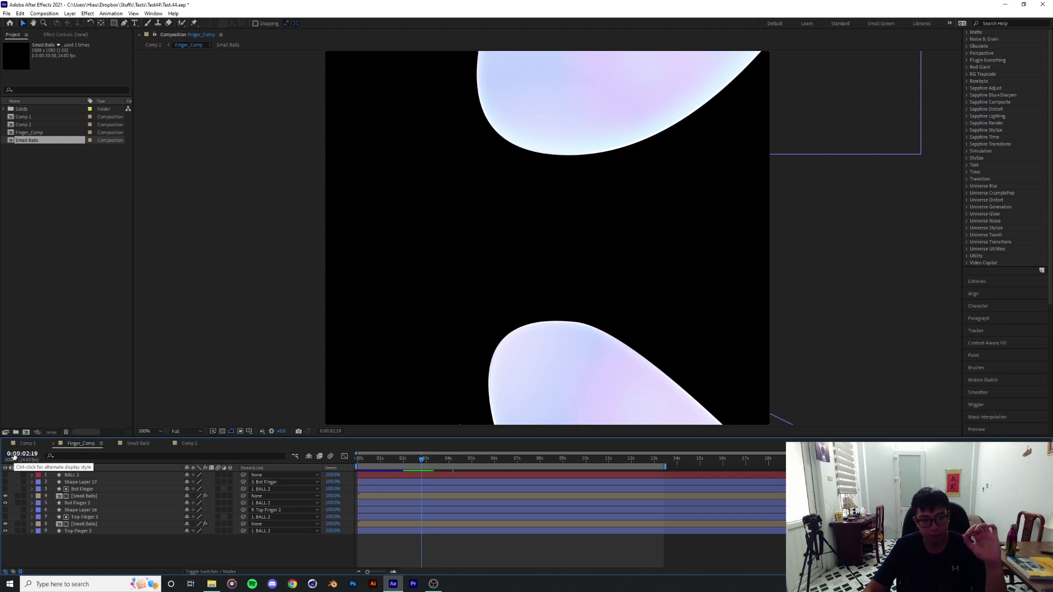
left_click(34, 444)
left_click(565, 246)
scroll(565, 247, "up", 1)
left_click_drag(534, 464, 557, 466)
key("u")
scroll(528, 325, "down", 3)
left_click(557, 509)
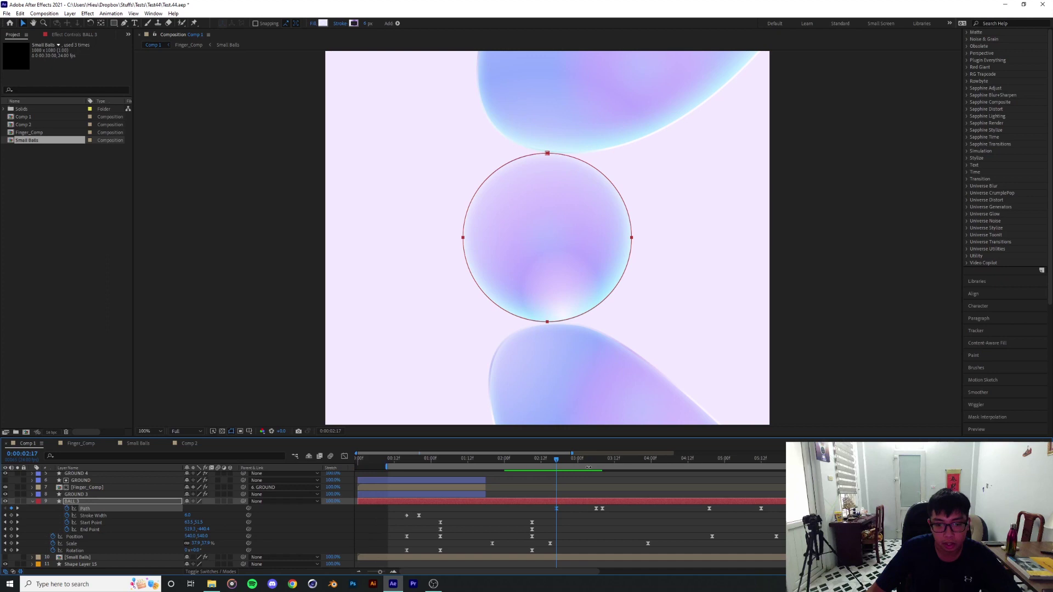
Compare BALL 3's shape across its Path keyframes at 0:00:02:17, 0:00:03:06 and 0:00:03:08
left_click_drag(557, 464, 597, 466)
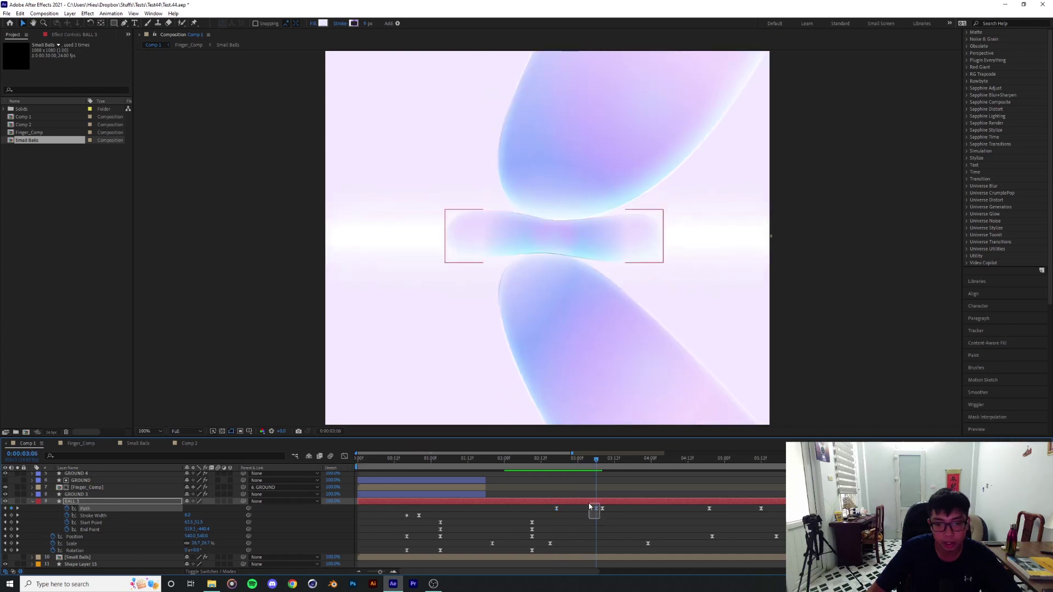
left_click(572, 465)
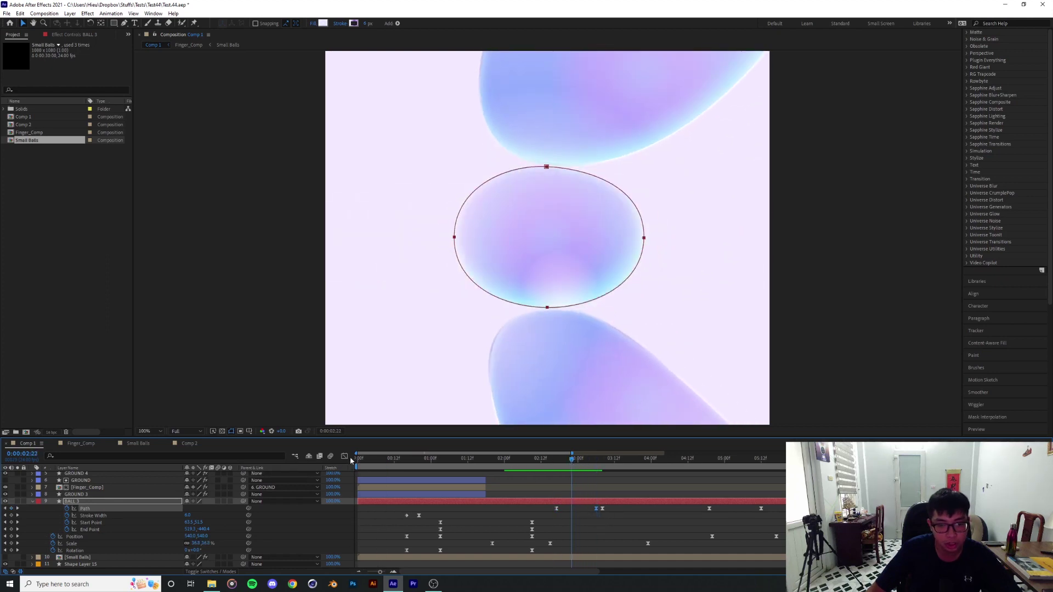
key("Page_Down")
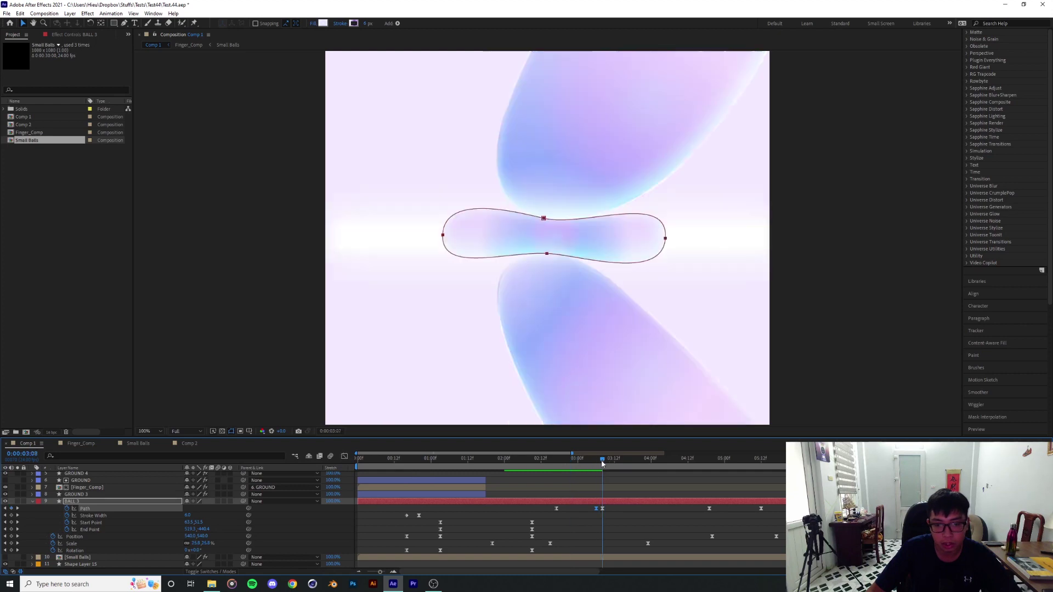
Show BALL 3's Path speed in the Graph Editor and compare it with the ball's shape from 0:00:02:21 to 0:00:03:02
left_click(344, 457)
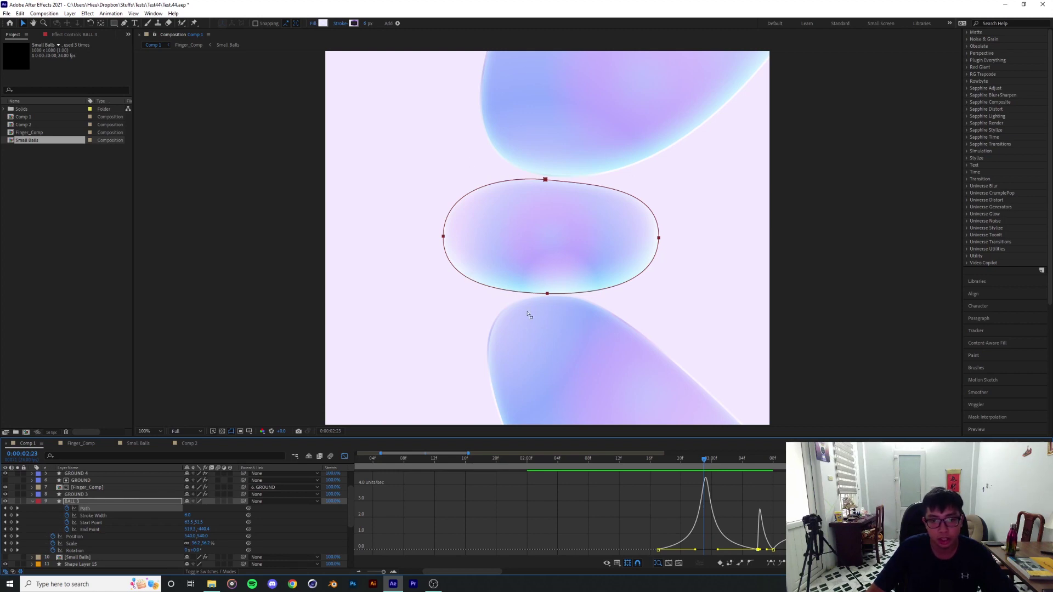
left_click_drag(705, 463, 710, 462)
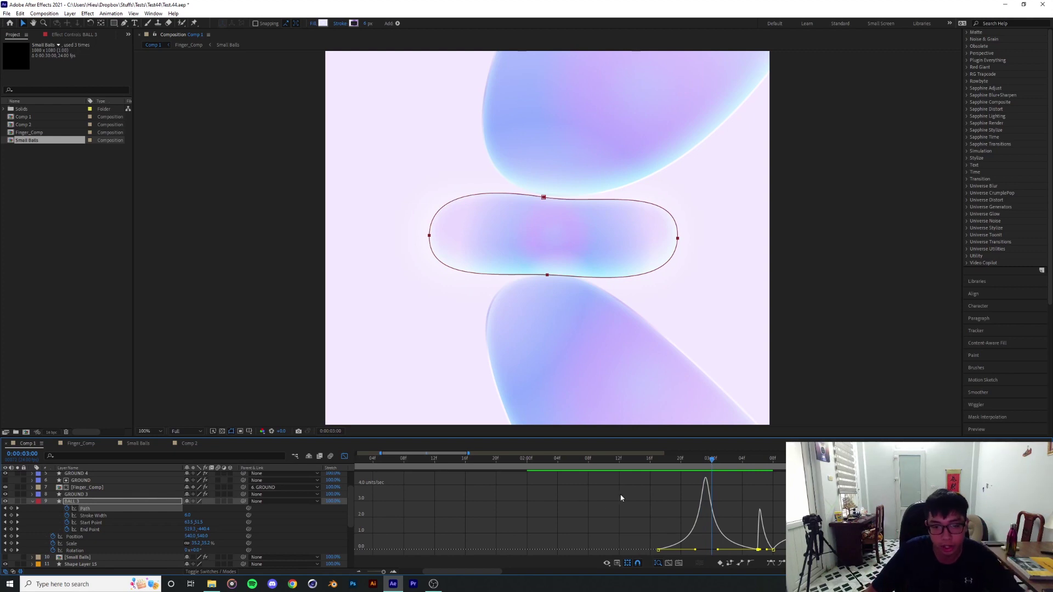
key("Page_Down")
key("Page_Down")
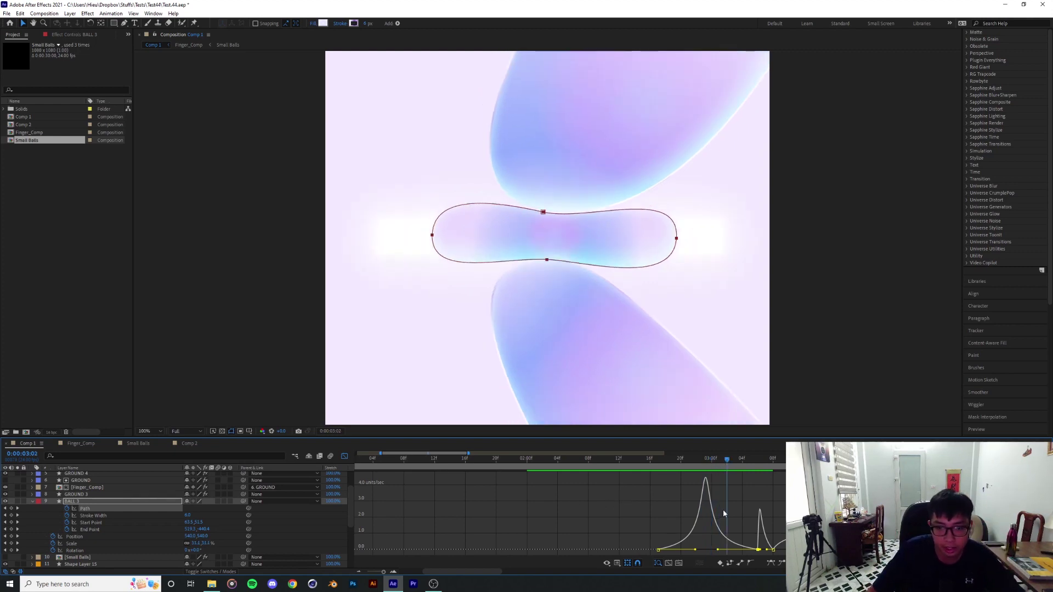
left_click_drag(727, 463, 688, 465)
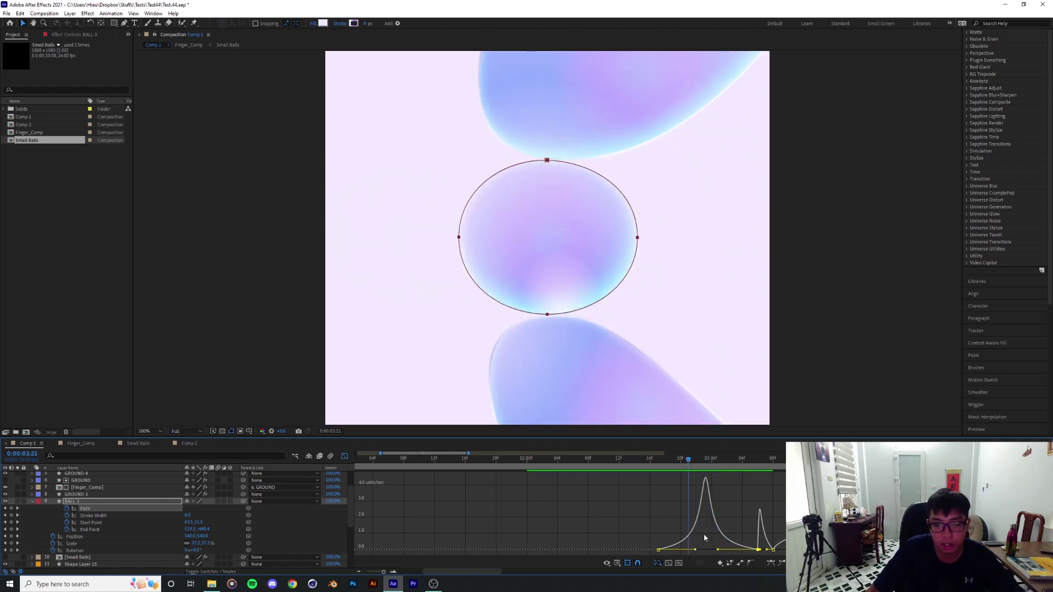
Try shifting the speed peak of BALL 3's Path graph earlier to 0:00:02:21, and restore the original curve
left_click_drag(695, 552, 679, 557)
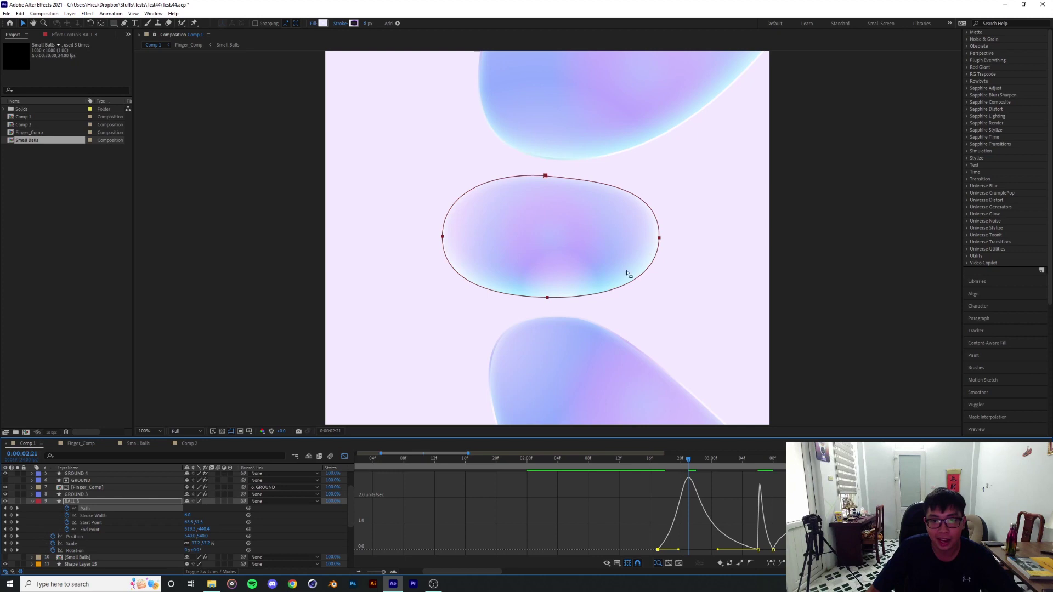
left_click_drag(682, 553, 695, 549)
left_click_drag(689, 460, 704, 460)
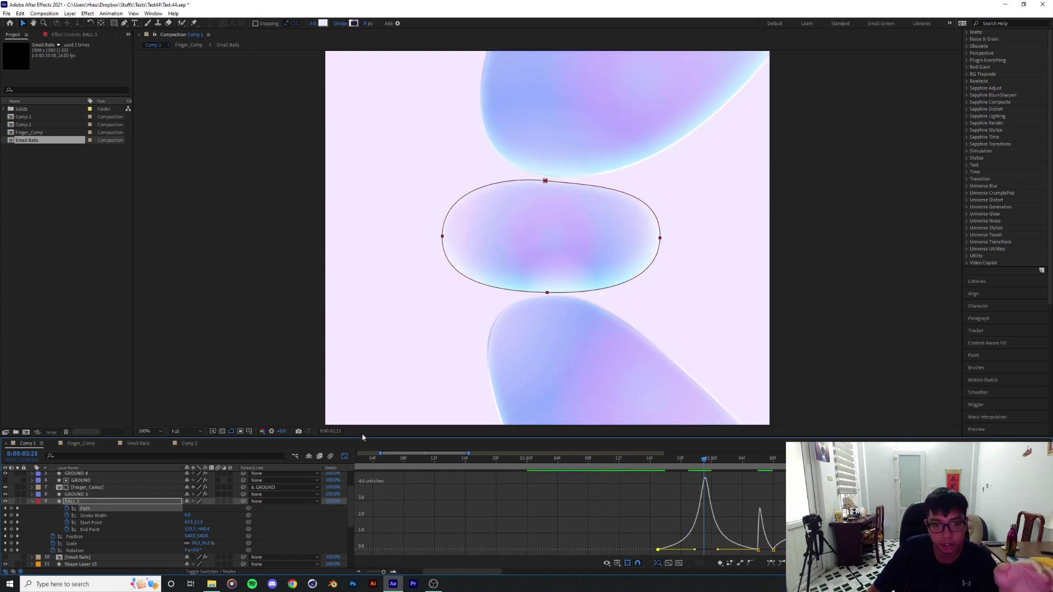
Leave the Graph Editor, preview the squash, and go to the Path keyframe at 0:00:03:06
left_click(345, 455)
key("space")
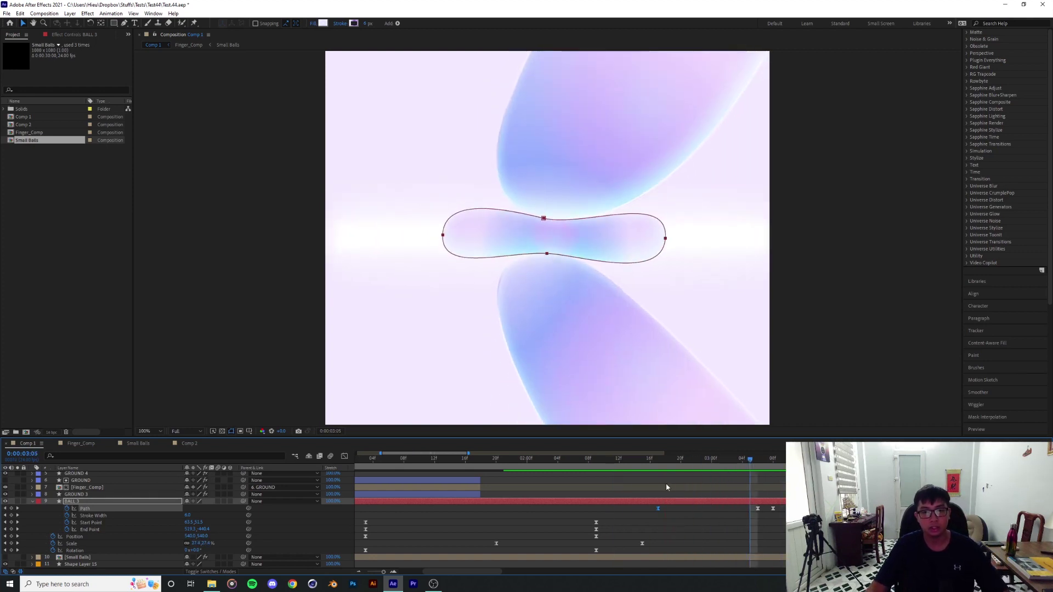
left_click_drag(752, 462, 759, 464)
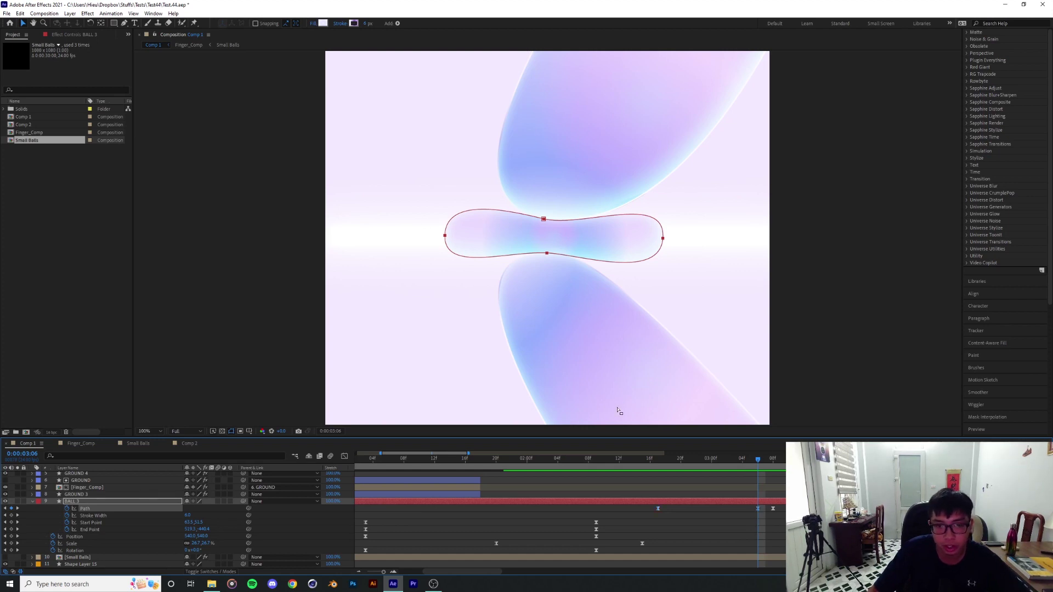
Try stretching BALL 3's left and right path points outward at 0:00:03:06 with the Pen tool, and check the 0:00:03:08 keyframe
left_click(127, 501)
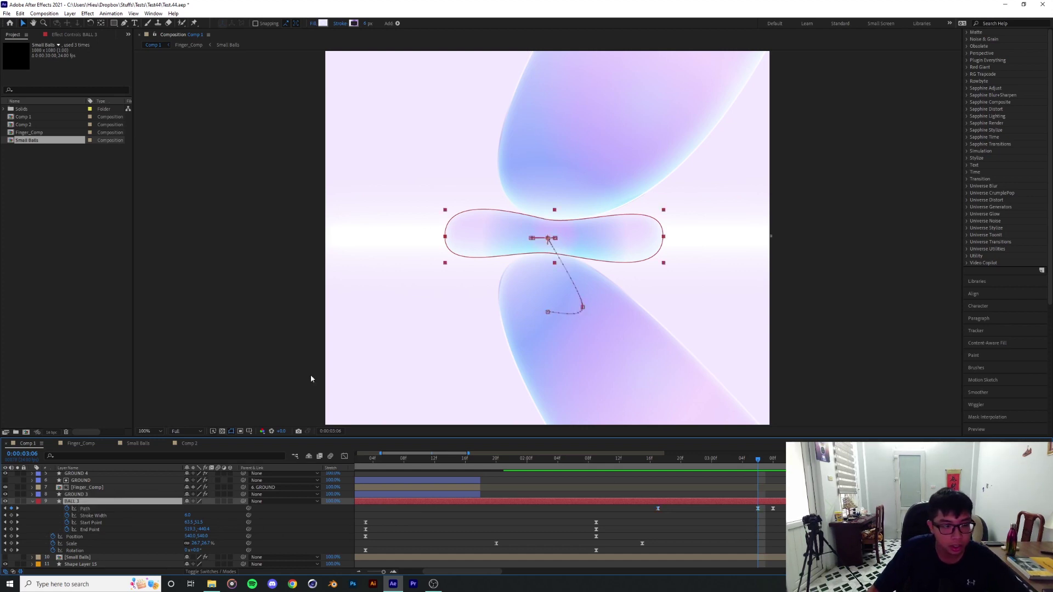
key("g")
left_click(445, 236)
left_click_drag(437, 239, 402, 236)
left_click_drag(663, 238, 691, 239)
left_click_drag(761, 462, 773, 461)
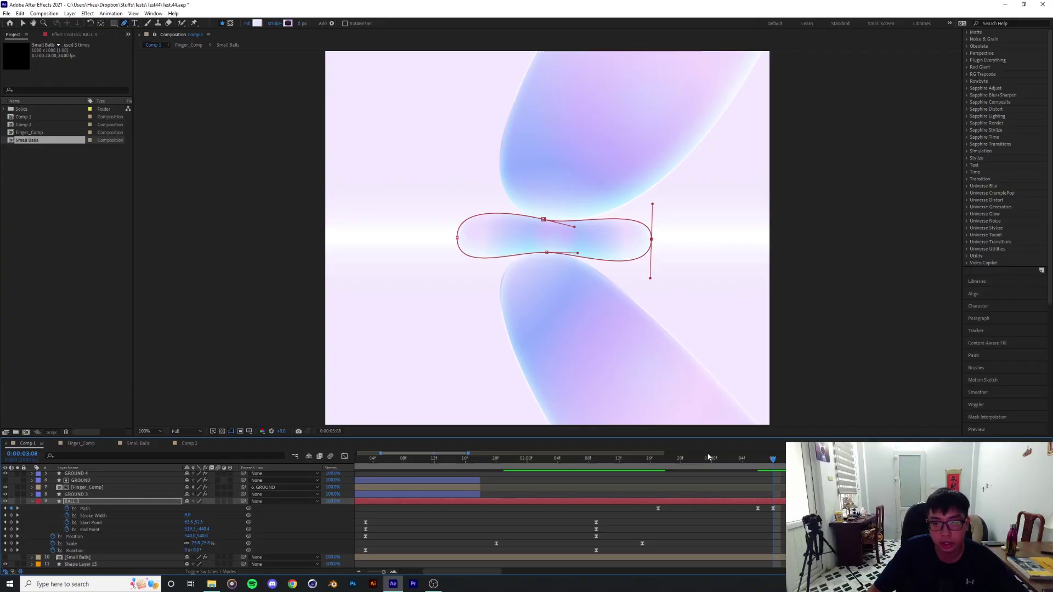
Preview the ball's squash repeatedly, including playback from 0:00:02:21 and 0:00:02:19
left_click(720, 460)
key("space")
key("space")
key("space")
key("space")
left_click_drag(733, 463, 689, 463)
key("space")
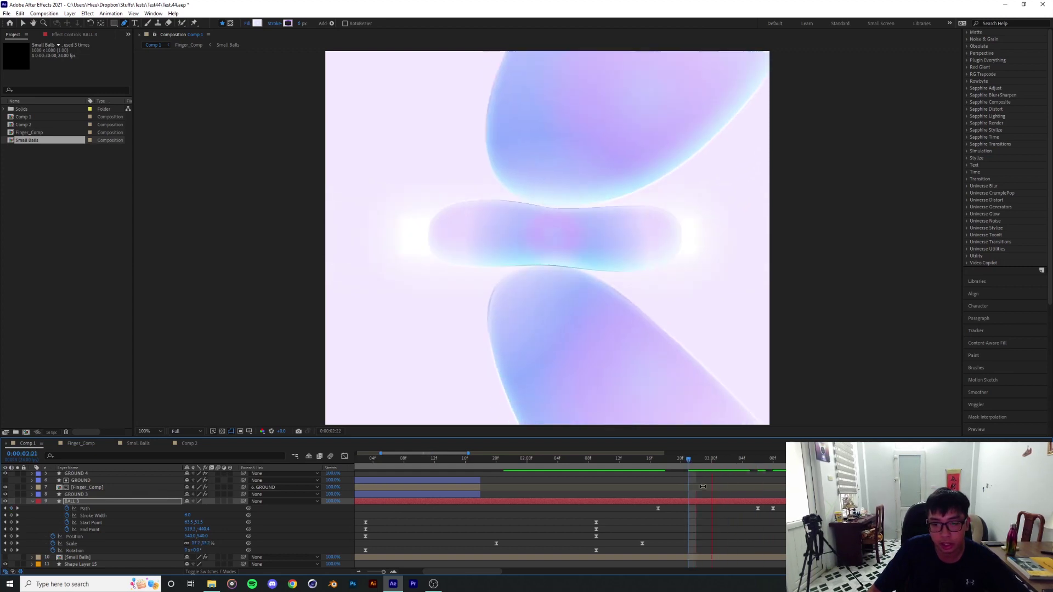
key("space")
left_click(674, 462)
key("space")
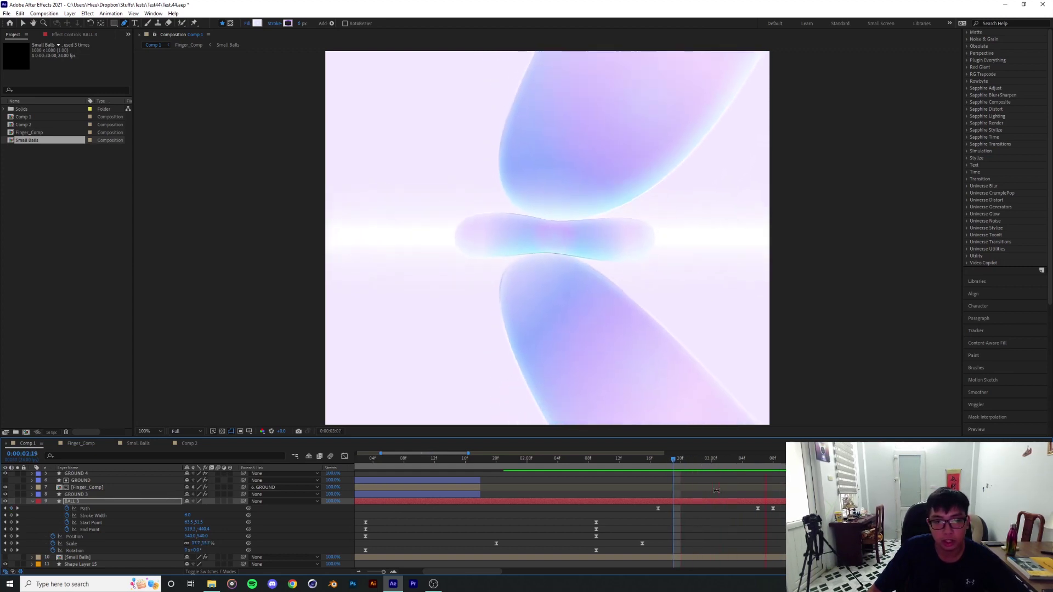
key("space")
Review the squash overshoot from the 0:00:03:06 keyframe by playing it back and stepping through frames from 0:00:03:07
left_click_drag(744, 460, 758, 460)
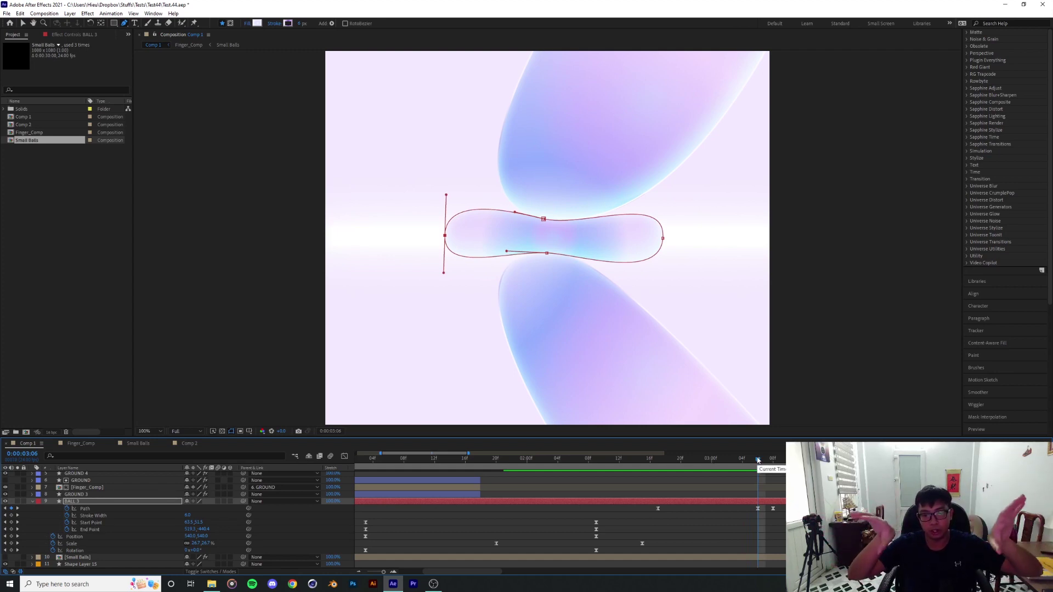
key("space")
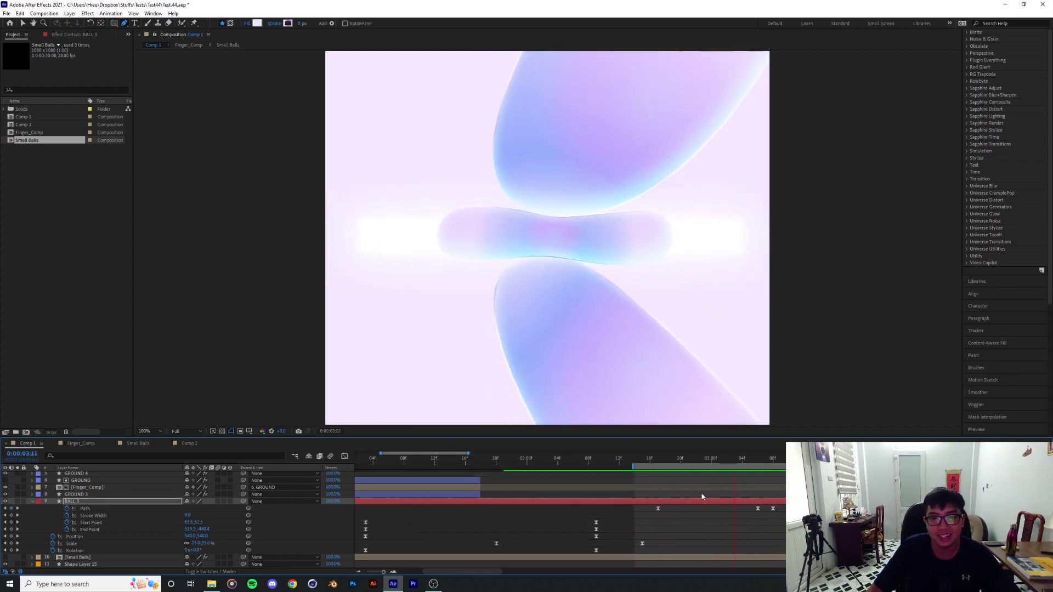
key("space")
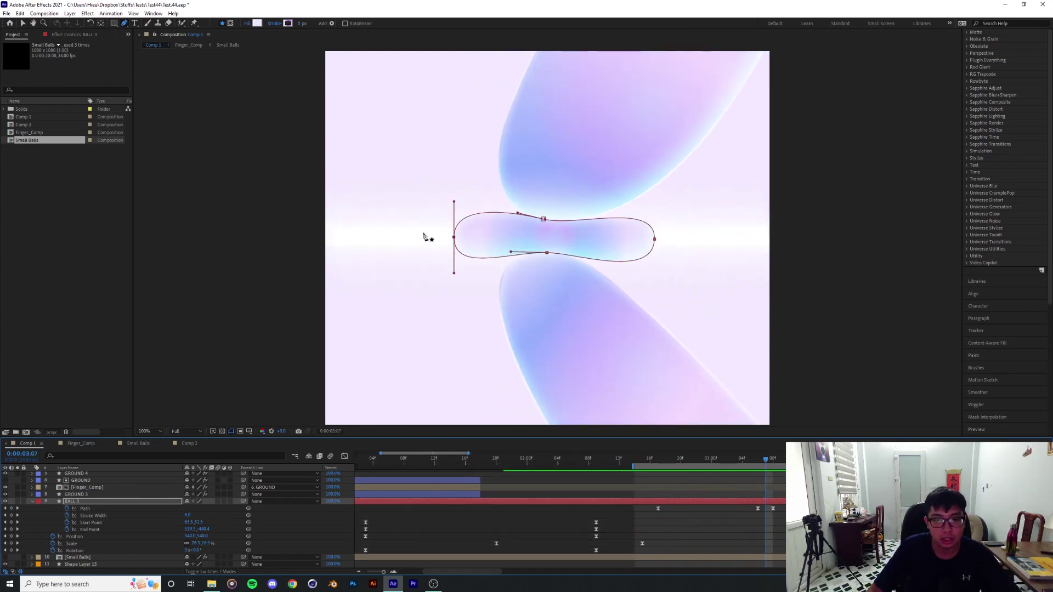
key("Page_Down")
key("Page_Down")
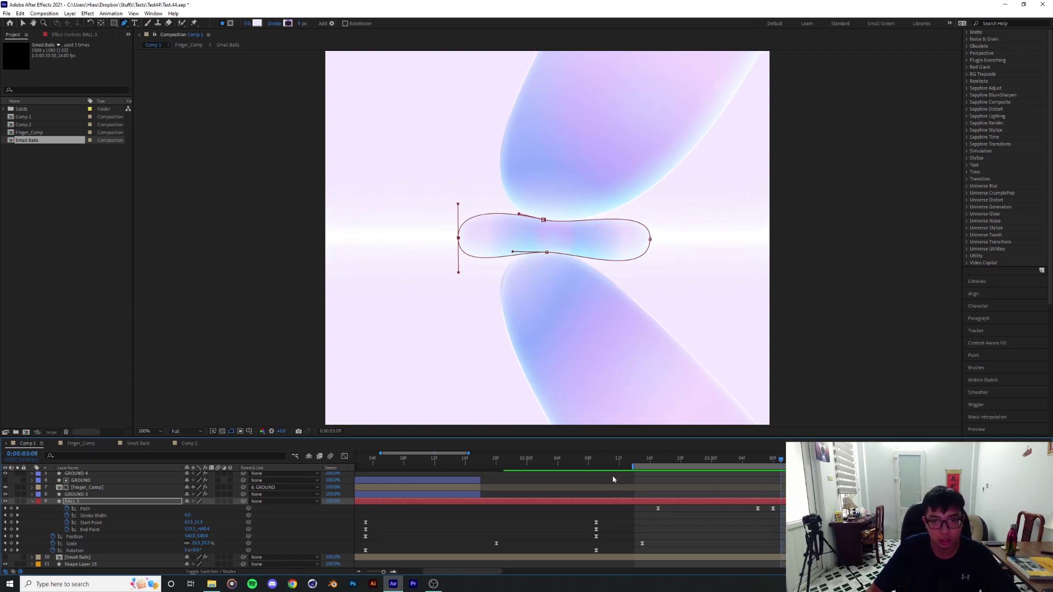
key("v")
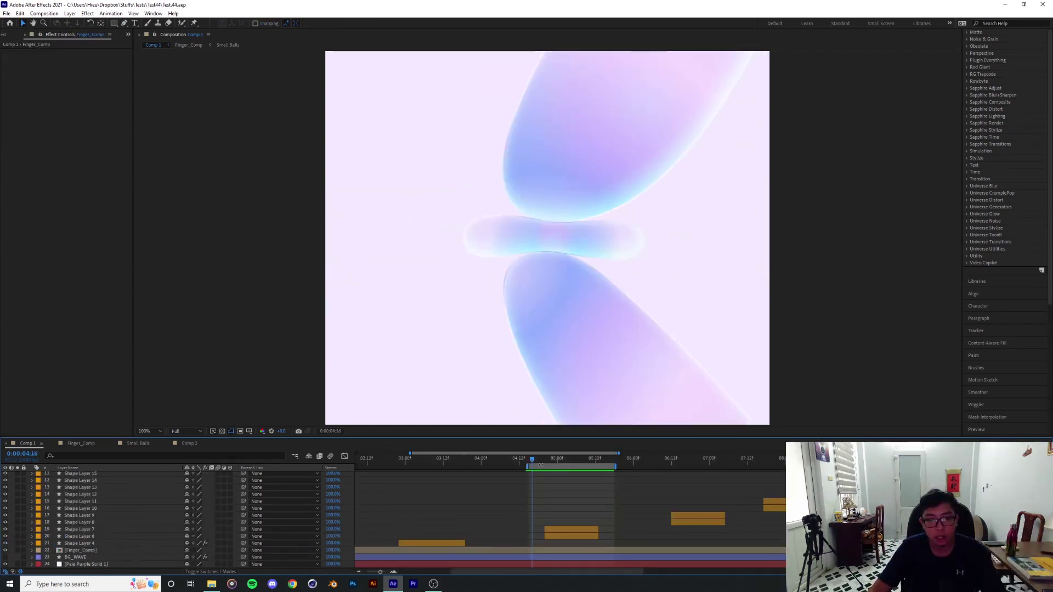
Review Comp 1 up to 0:00:05:14, open Finger_Comp, and reveal the keyframed properties of Top Finger 2
left_click_drag(537, 461, 591, 471)
key("space")
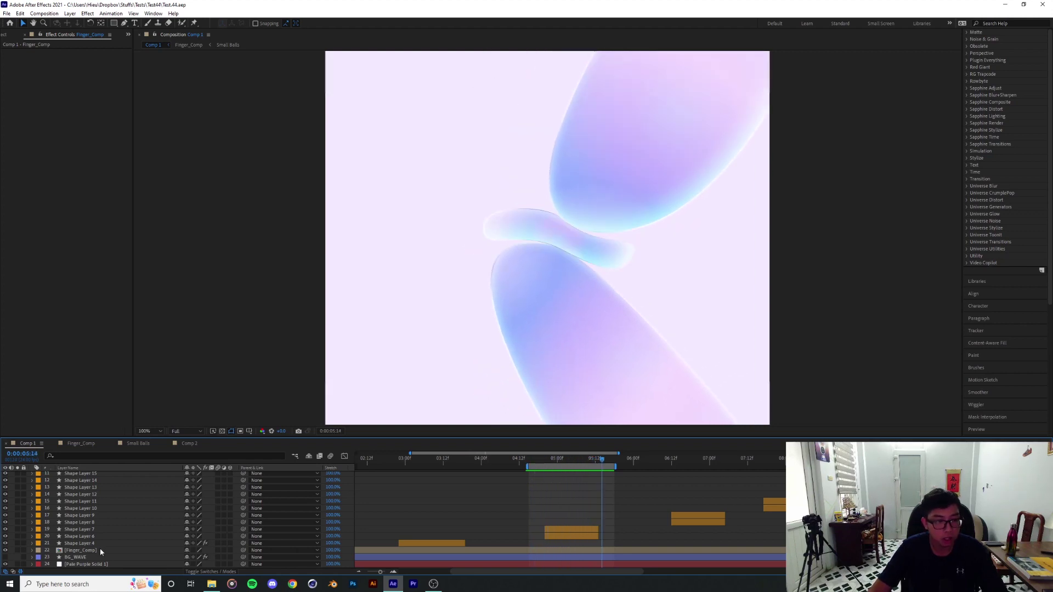
double_click(100, 550)
left_click(88, 531)
key("u")
Examine Top Finger 2's Position and Rotation keyframes around 0:00:05:12 with the timeline and composition view adjusted to show them
mouse_move(466, 244)
left_mouse_down()
mouse_move(522, 241)
mouse_move(474, 245)
left_mouse_up()
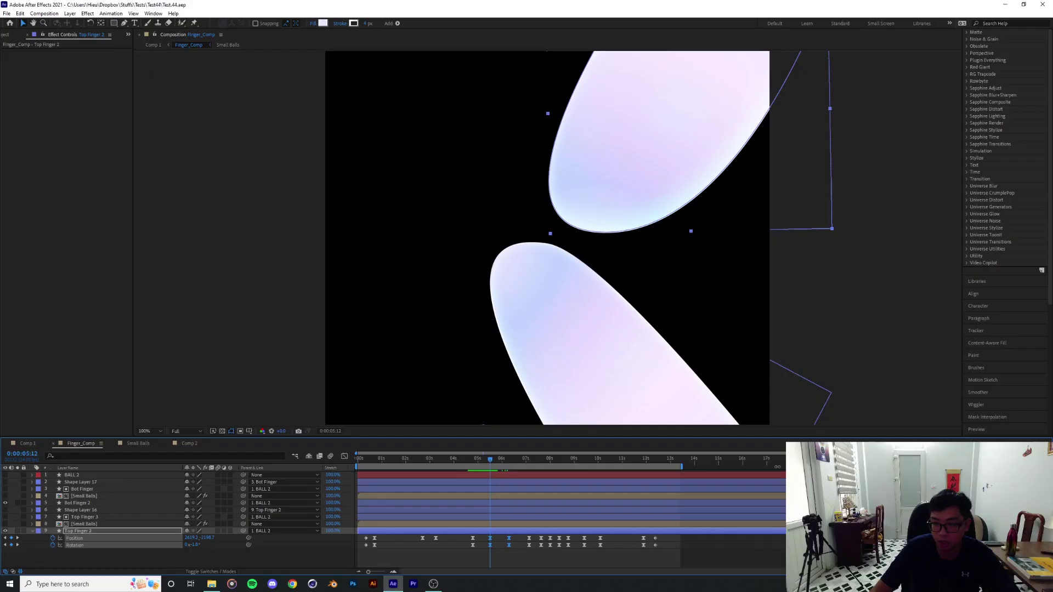
left_click_drag(777, 467, 684, 466)
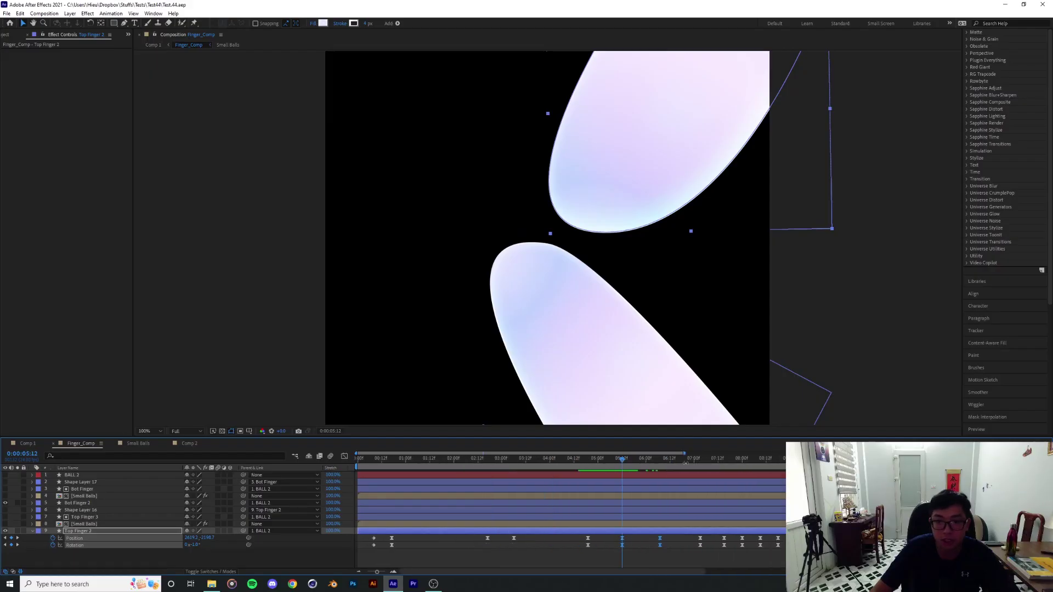
scroll(644, 267, "down", 1)
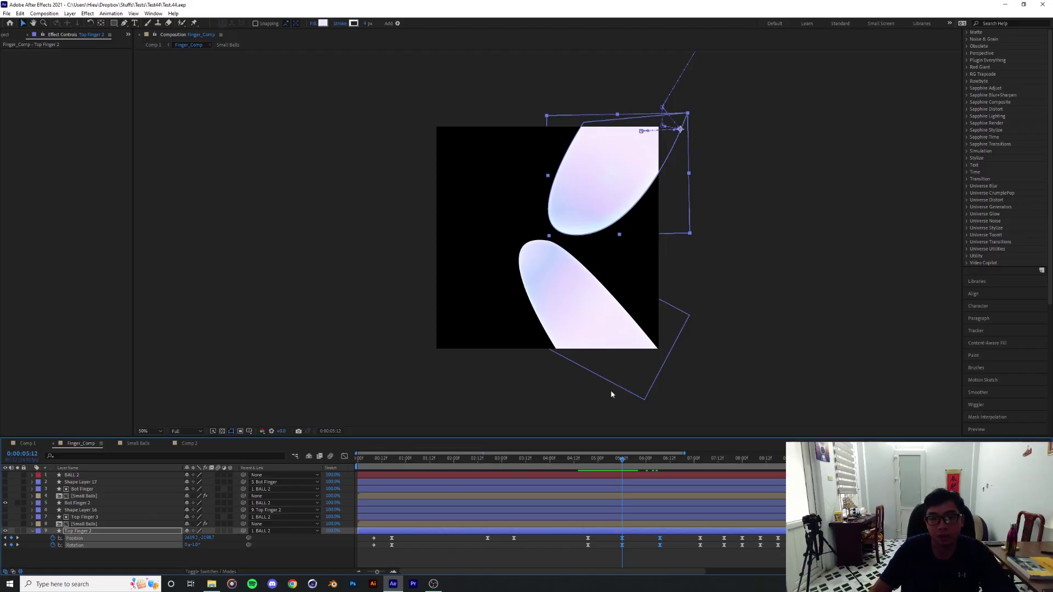
left_click_drag(623, 463, 630, 465)
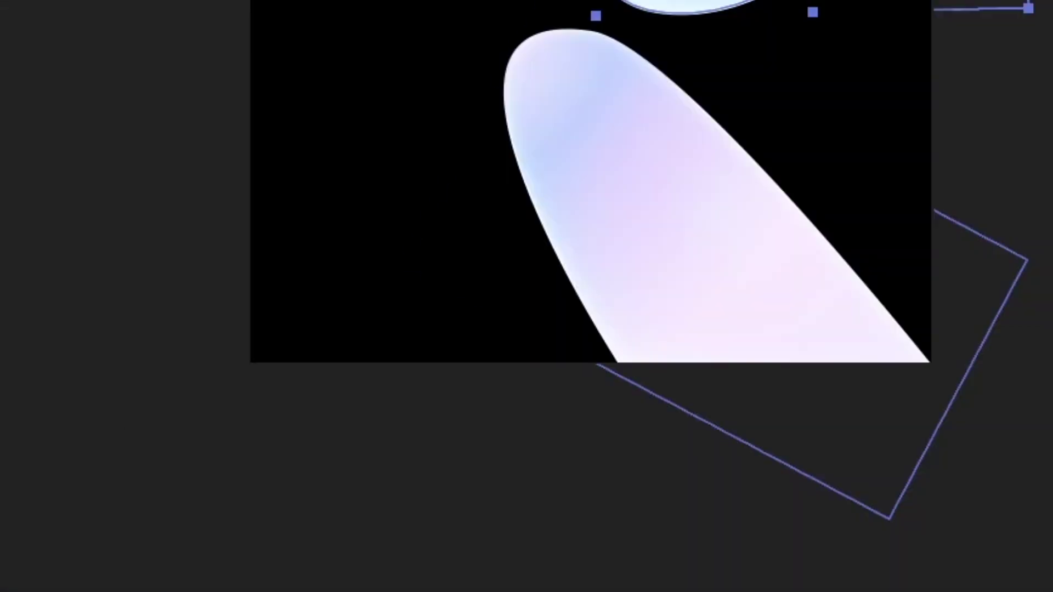
Select Bot Finger 2 in Finger_Comp, and move the upper finger shape's anchor point up from the ball in Comp 2
left_click(77, 503)
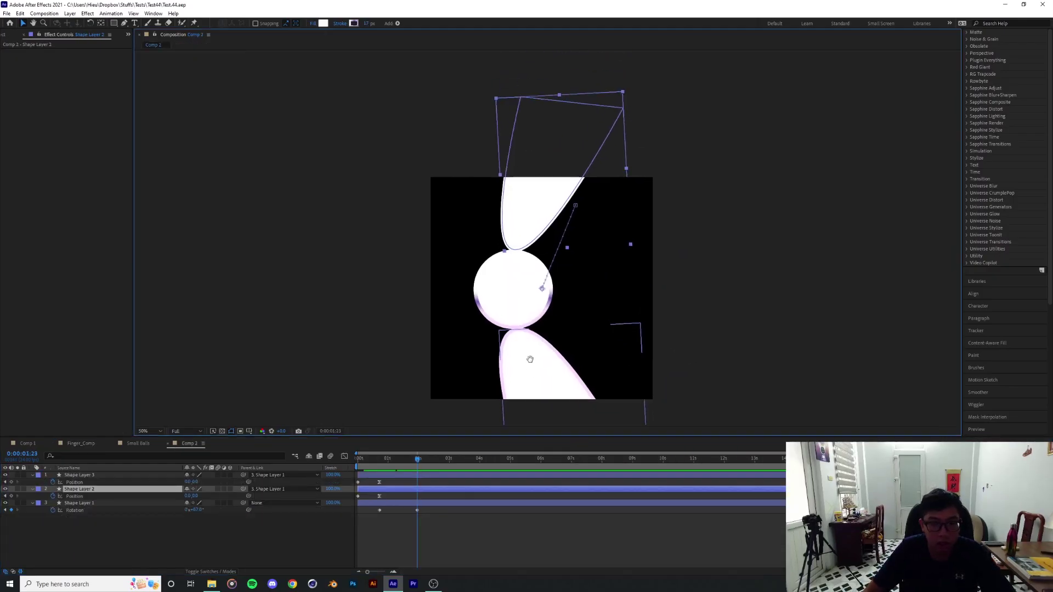
key("v")
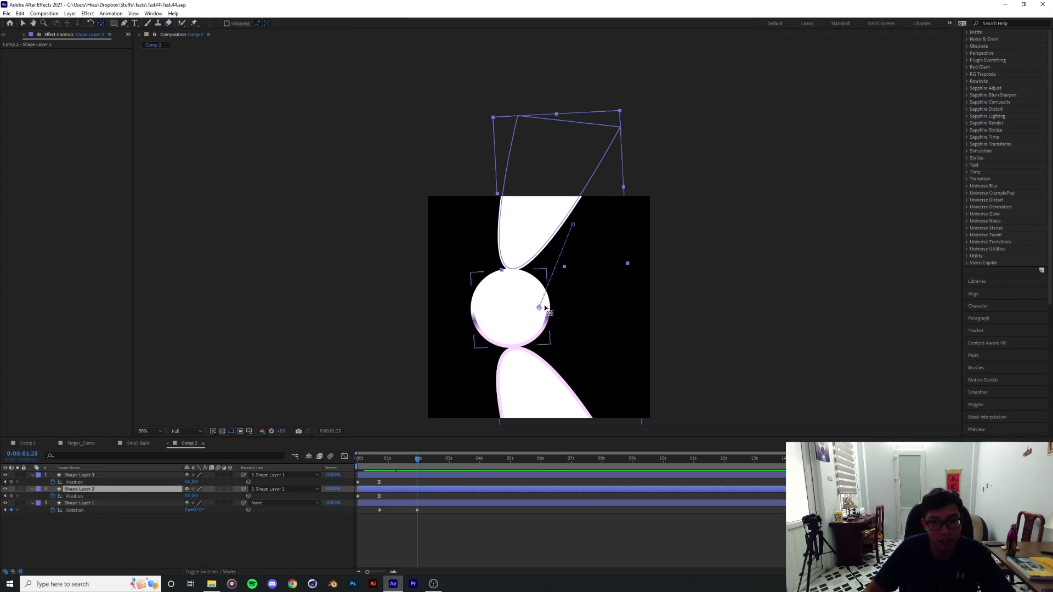
mouse_move(540, 305)
left_mouse_down()
mouse_move(546, 209)
mouse_move(591, 147)
mouse_move(614, 144)
mouse_move(539, 141)
mouse_move(540, 291)
mouse_move(632, 272)
mouse_move(663, 203)
mouse_move(541, 301)
mouse_move(611, 242)
mouse_move(519, 193)
left_mouse_up()
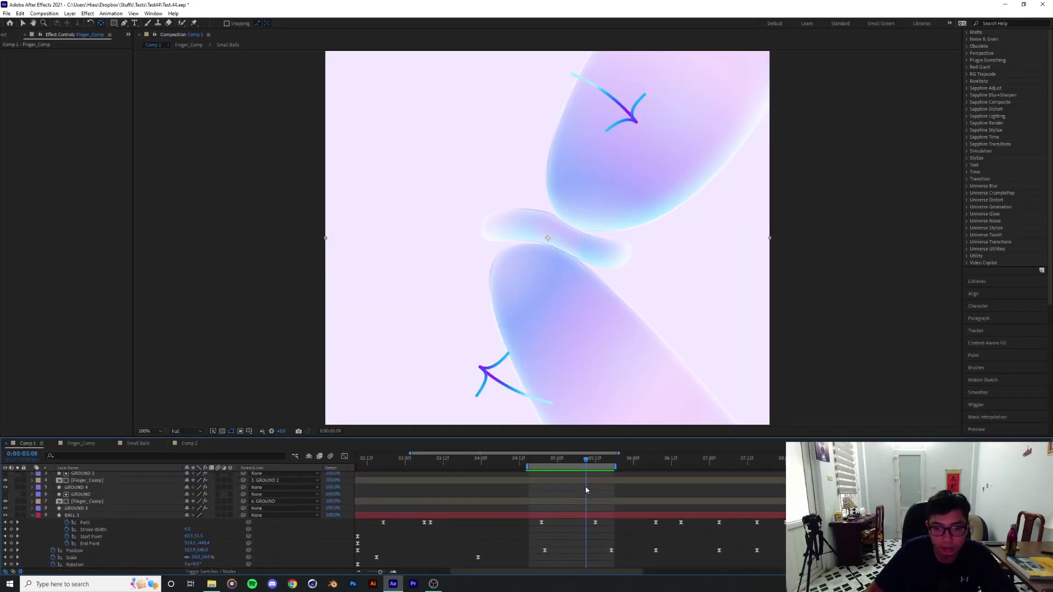
Inspect BALL 3's Path keyframe at 0:00:05:12 in Comp 1 together with its speed curve
left_click(583, 518)
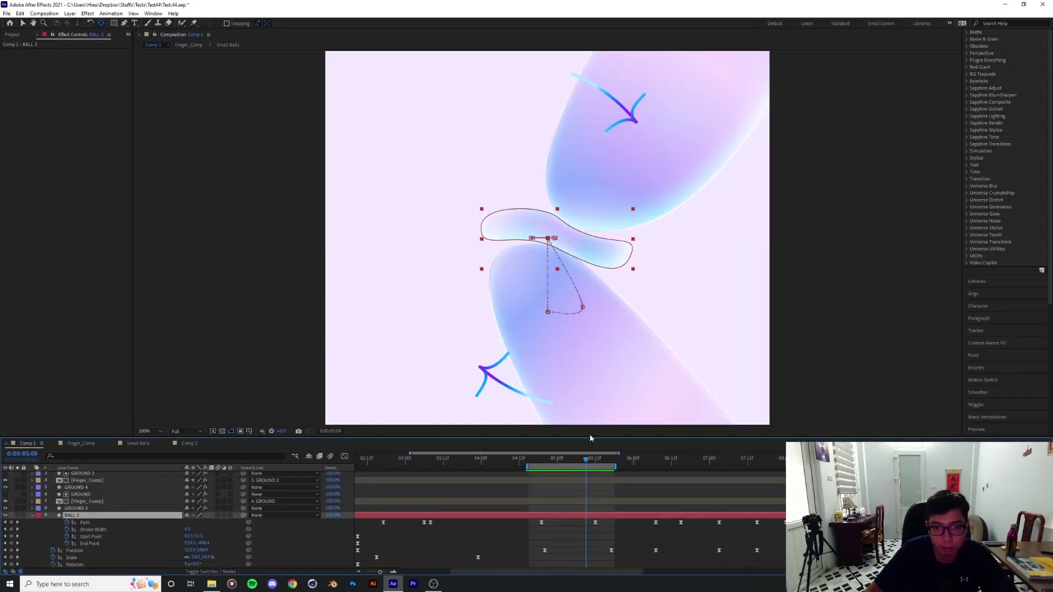
scroll(590, 317, "up", 1)
left_click_drag(607, 461, 591, 466)
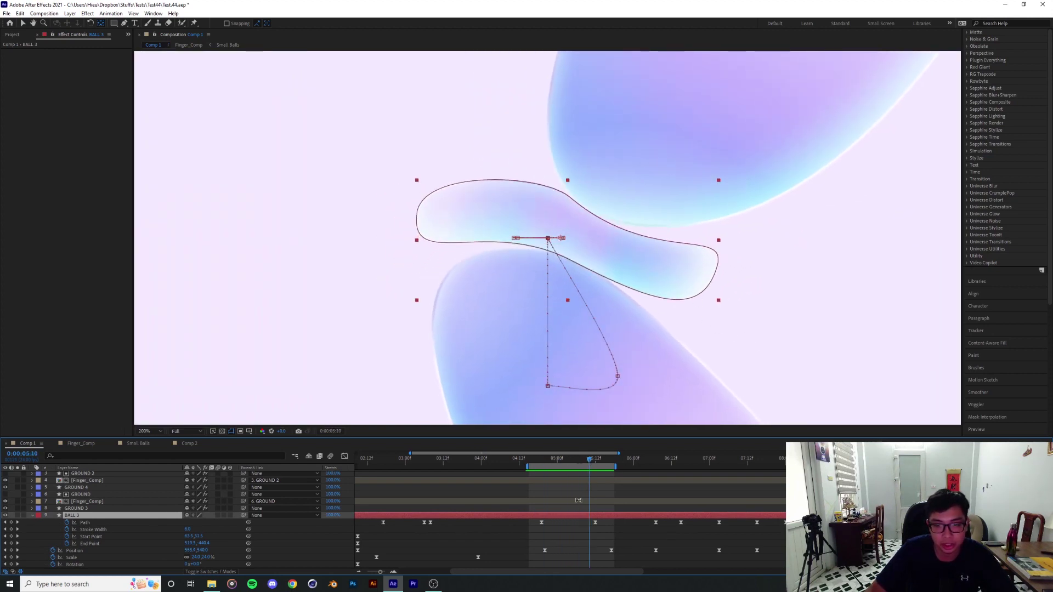
left_click(595, 522)
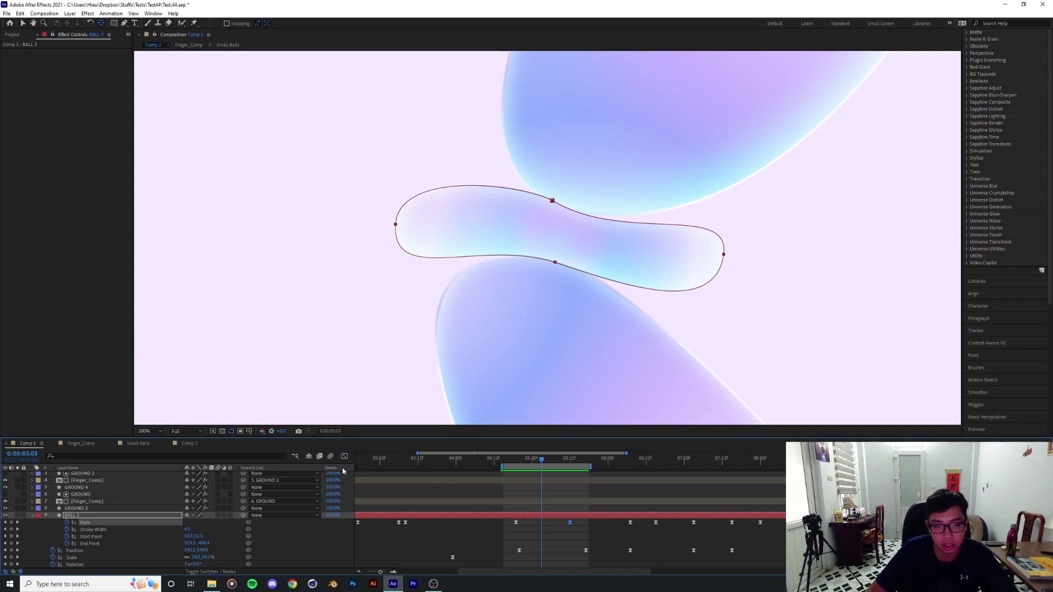
left_click(345, 456)
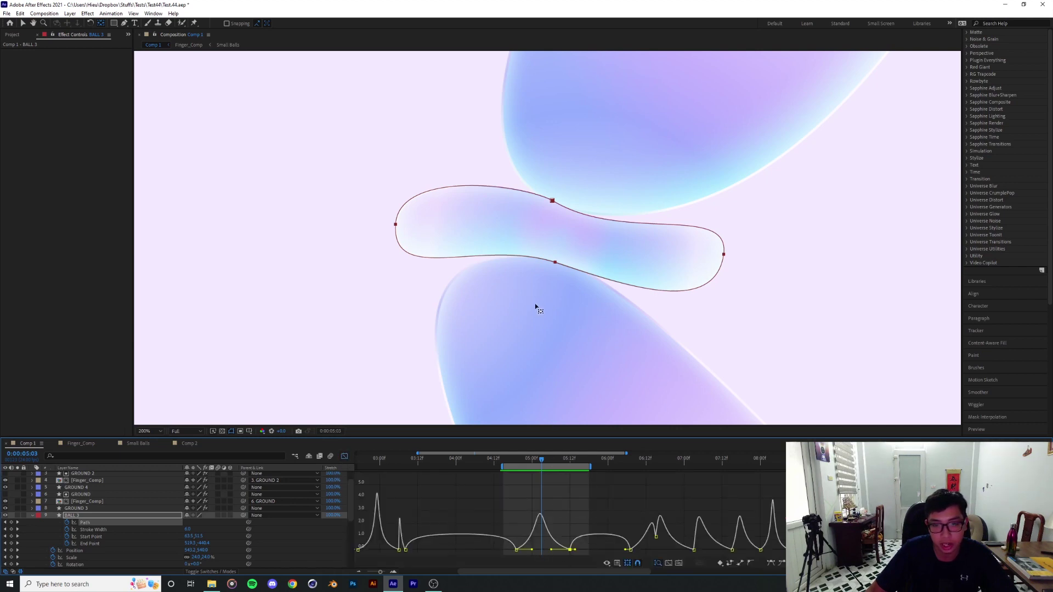
key("comma")
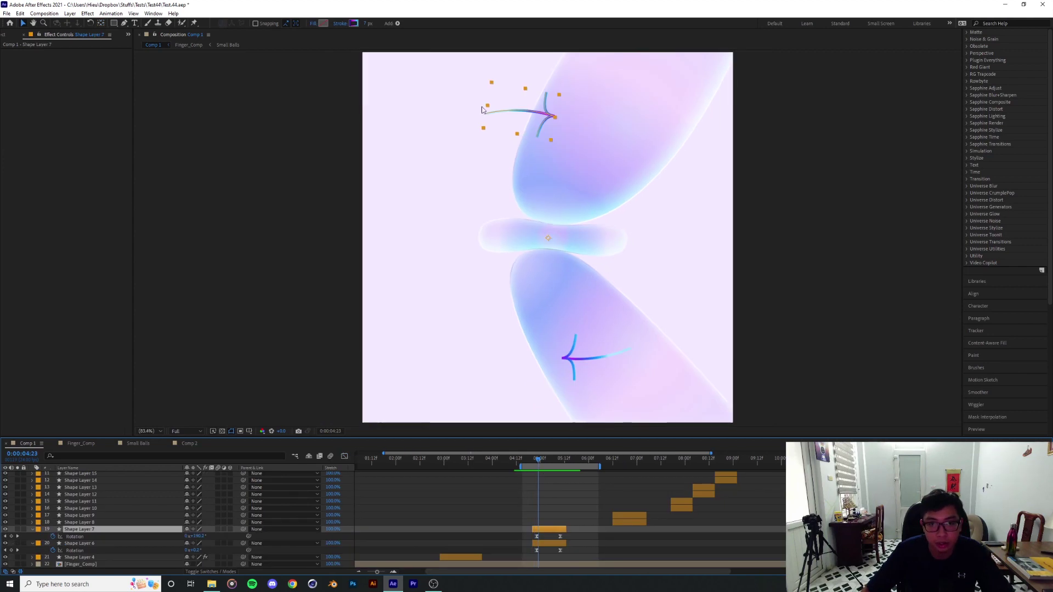
Preview the arrow's rotation on Shape Layer 7 in Comp 1 from just before its first keyframe at 0:00:04:22
left_click(537, 462)
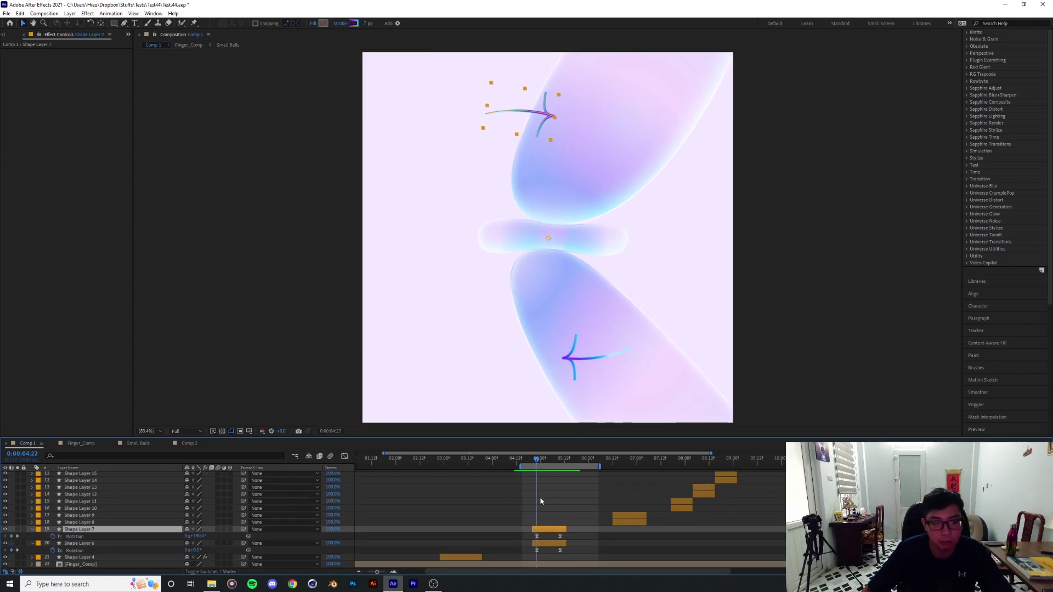
mouse_move(540, 464)
left_mouse_down()
mouse_move(521, 465)
mouse_move(533, 468)
left_mouse_up()
key("space")
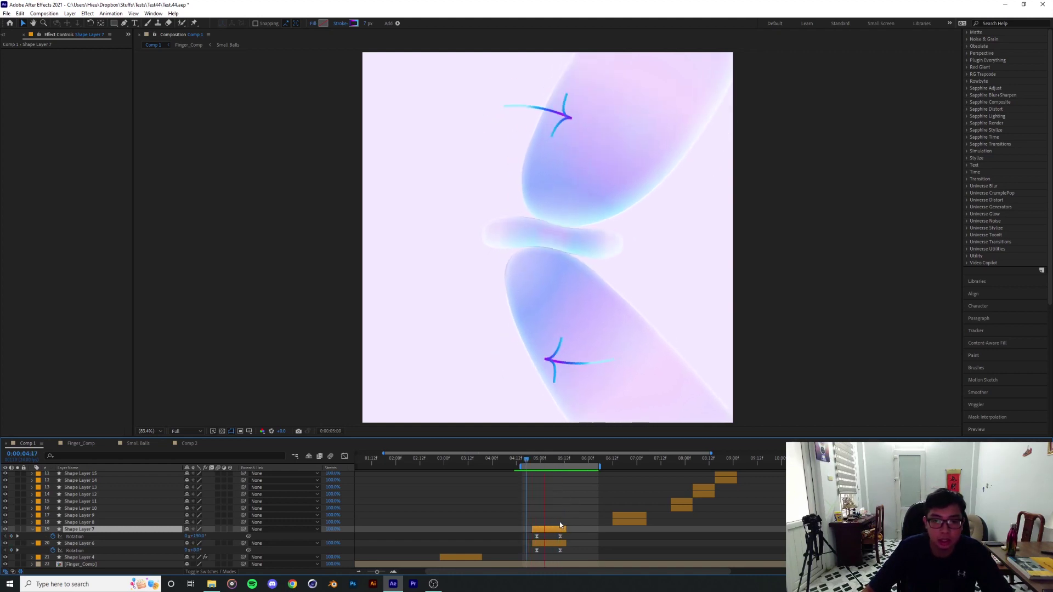
key("space")
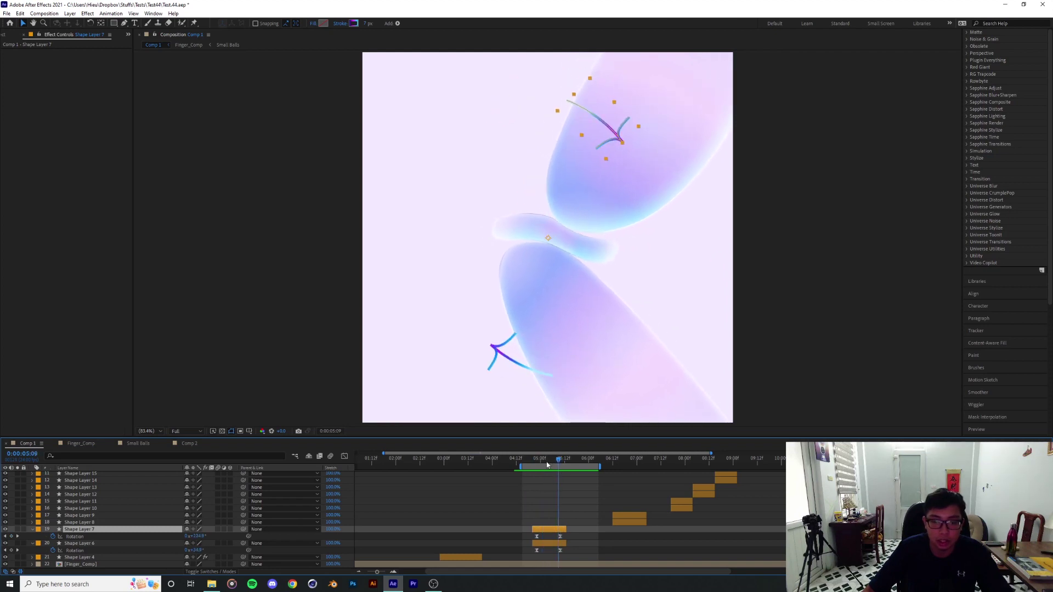
Bring BALL 3's properties into view and play the squash between its Path keyframes around 0:00:04:21 and 0:00:05:12
scroll(575, 509, "up", 5)
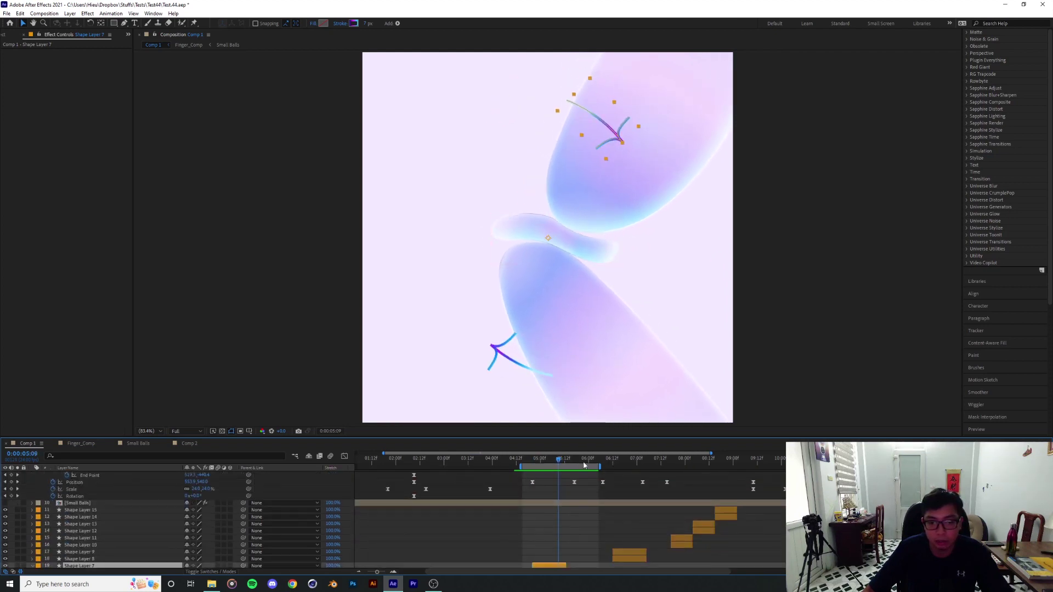
scroll(569, 486, "up", 3)
key("space")
key("j")
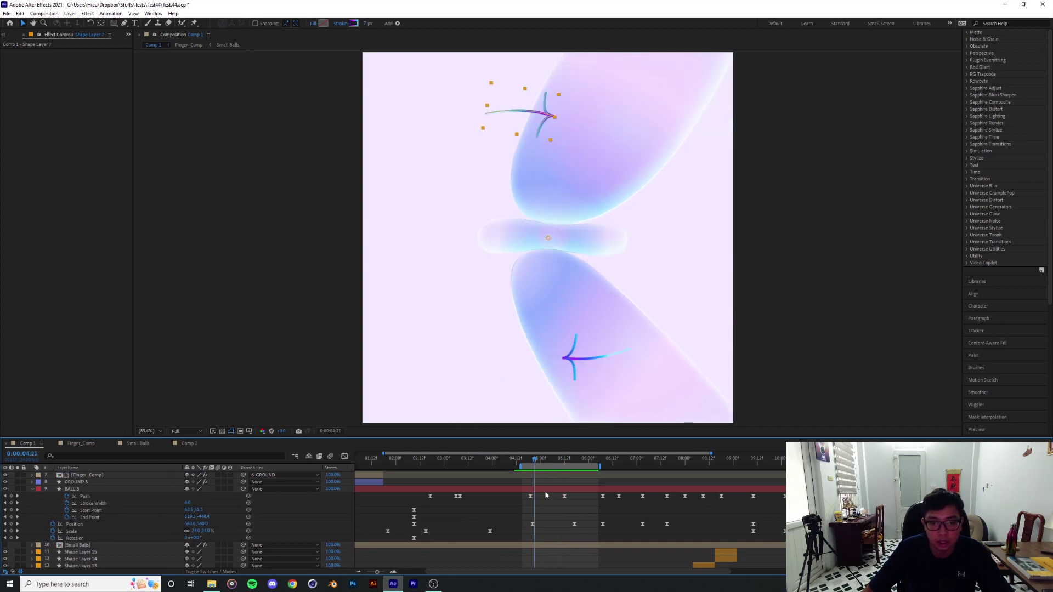
key("space")
key("space")
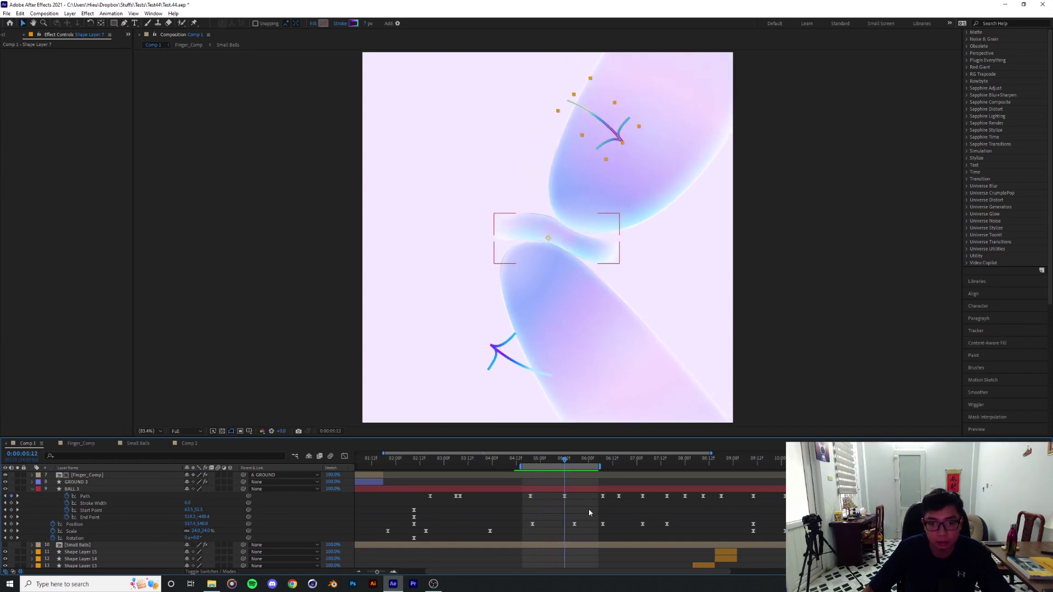
Scrub through the fingers' motion in Finger_Comp from 0:00:06:04 through 0:00:06:17 to the keyframes at 0:00:07:03
scroll(588, 506, "down", 3)
scroll(592, 483, "up", 1)
mouse_move(658, 465)
left_mouse_down()
mouse_move(703, 467)
mouse_move(656, 469)
left_mouse_up()
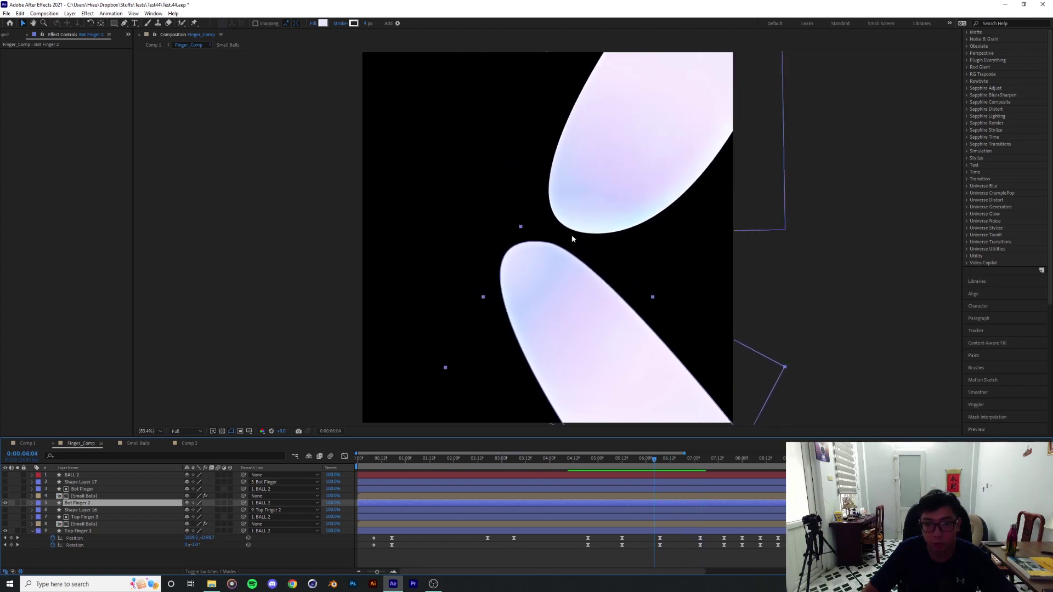
left_click_drag(656, 465, 680, 465)
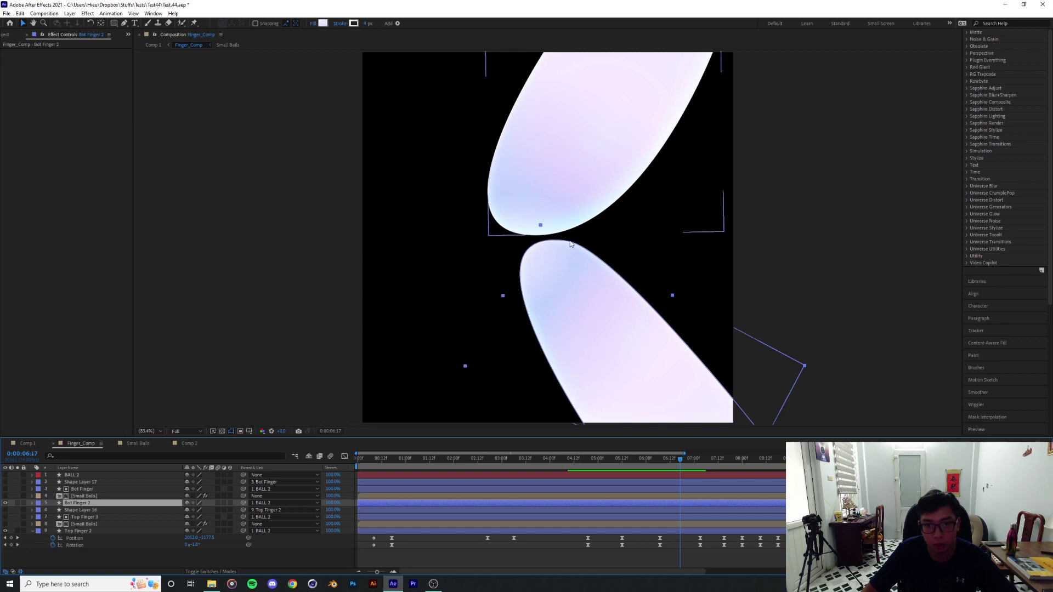
scroll(540, 225, "up", 3)
mouse_move(681, 465)
left_mouse_down()
mouse_move(667, 468)
mouse_move(698, 460)
left_mouse_up()
scroll(541, 166, "down", 2)
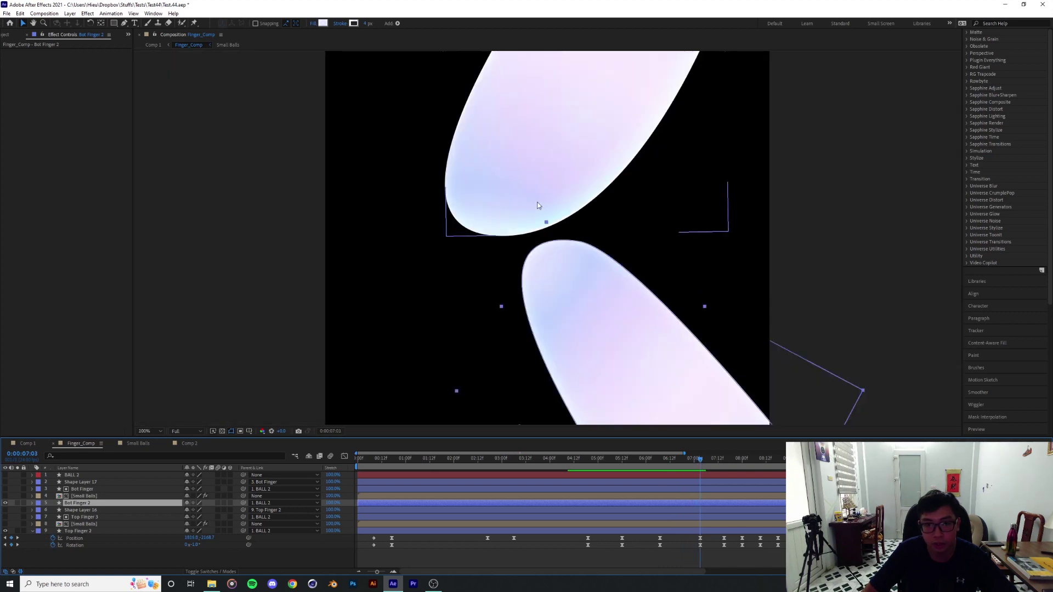
Return to Comp 1 and step back from 0:00:07:03 frame by frame toward BALL 3's Path keyframe at 0:00:06:15
left_click(27, 444)
scroll(615, 493, "up", 2)
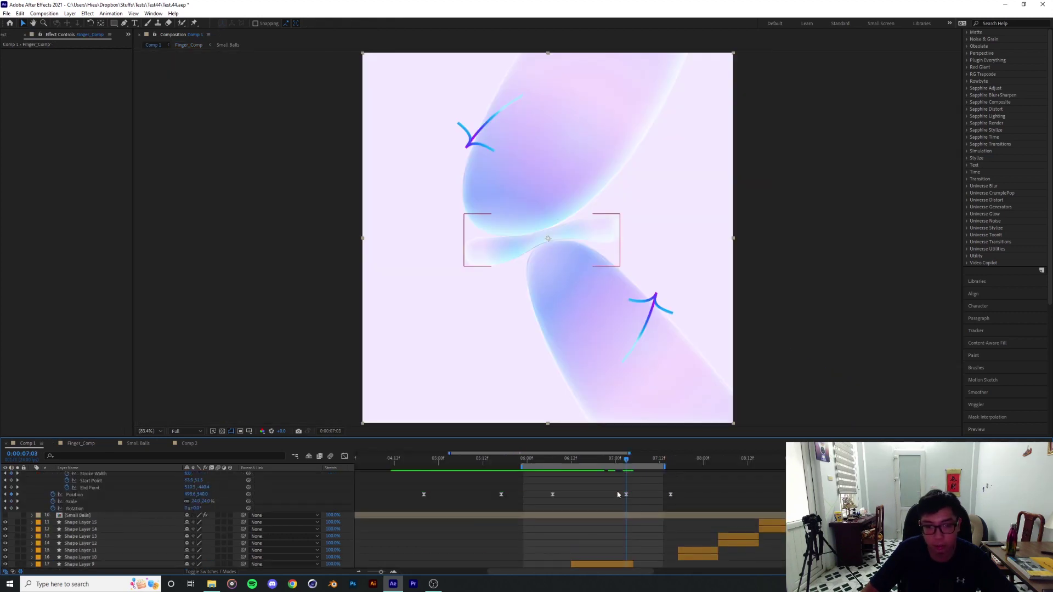
key("Page_Up")
key("Page_Up")
key("Page_Up")
key("Page_Up")
key("Page_Up")
key("Page_Up")
key("Page_Up")
key("Page_Up")
key("Page_Up")
key("Page_Up")
key("Page_Up")
key("Page_Up")
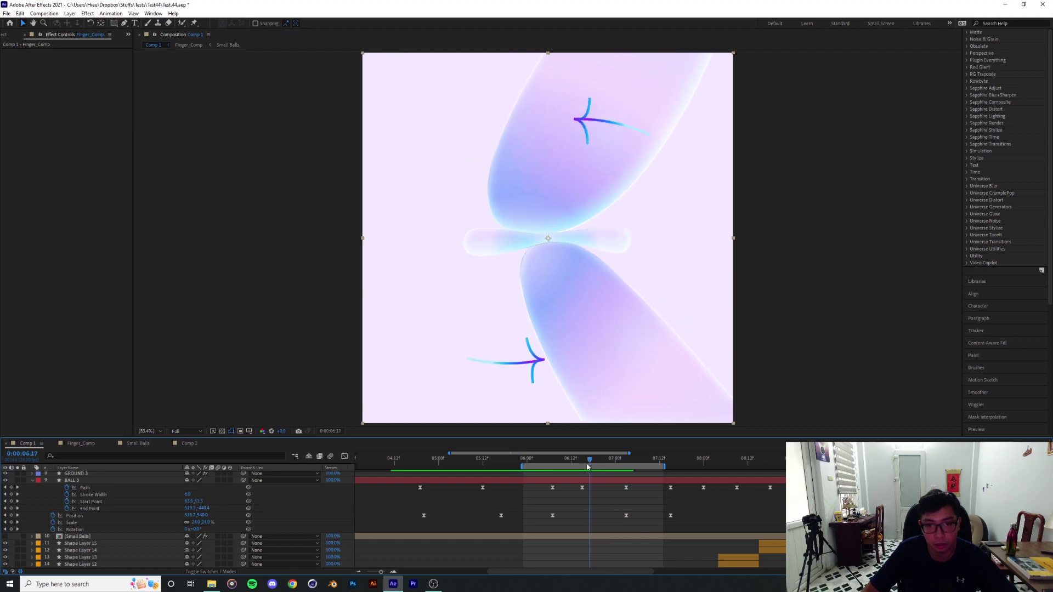
scroll(584, 218, "up", 1)
Examine the ball's path outline against both fingers at the 0:00:06:15 keyframe up close
key("period")
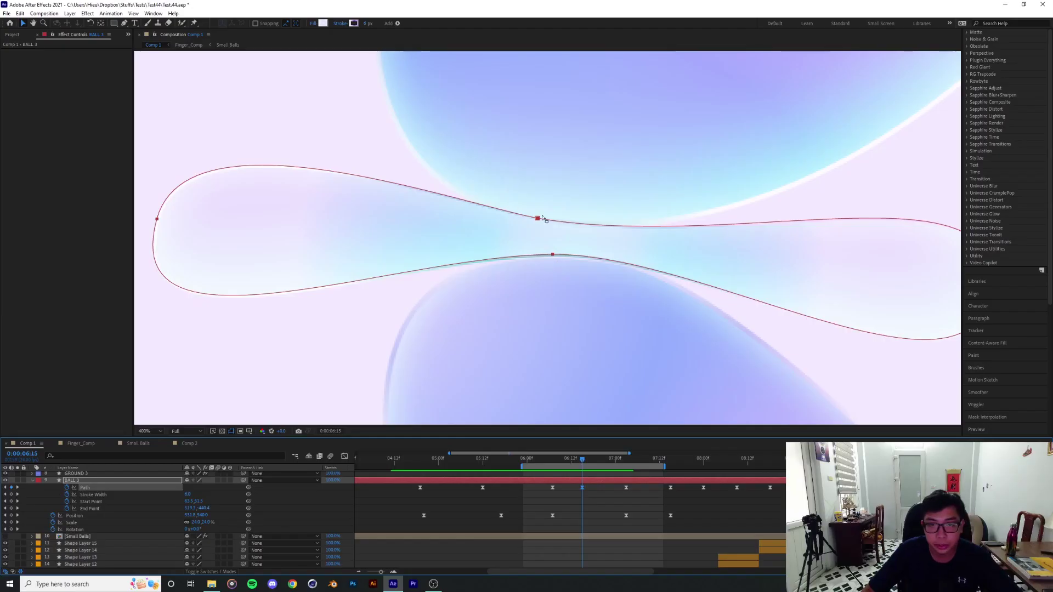
key("comma")
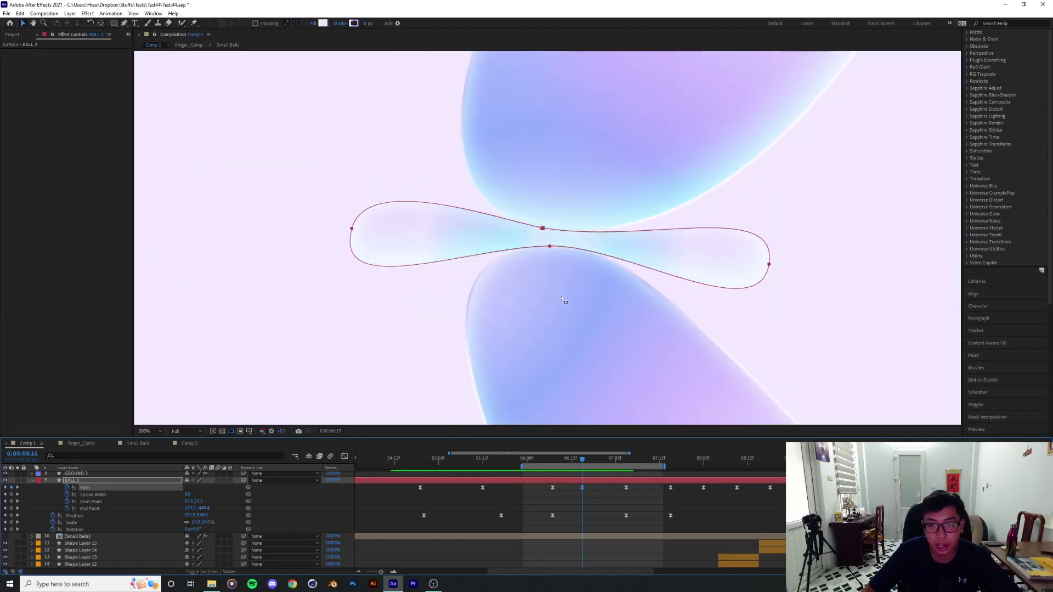
key("period")
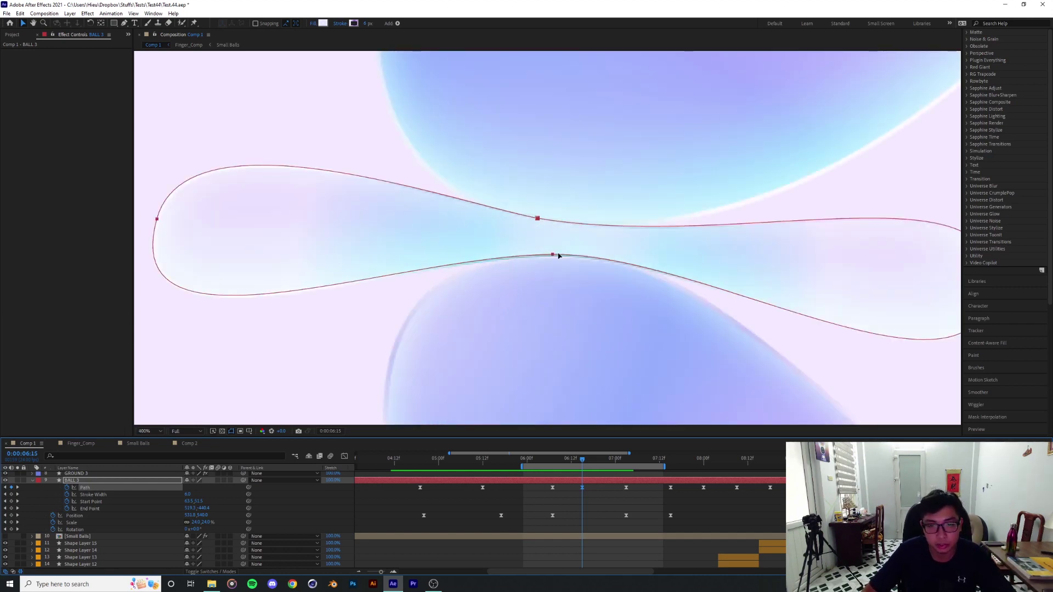
key("comma")
Delete BALL 3's Path keyframe at 0:00:06:15 and scrub forward from the 0:00:06:07 keyframe
left_click(556, 468)
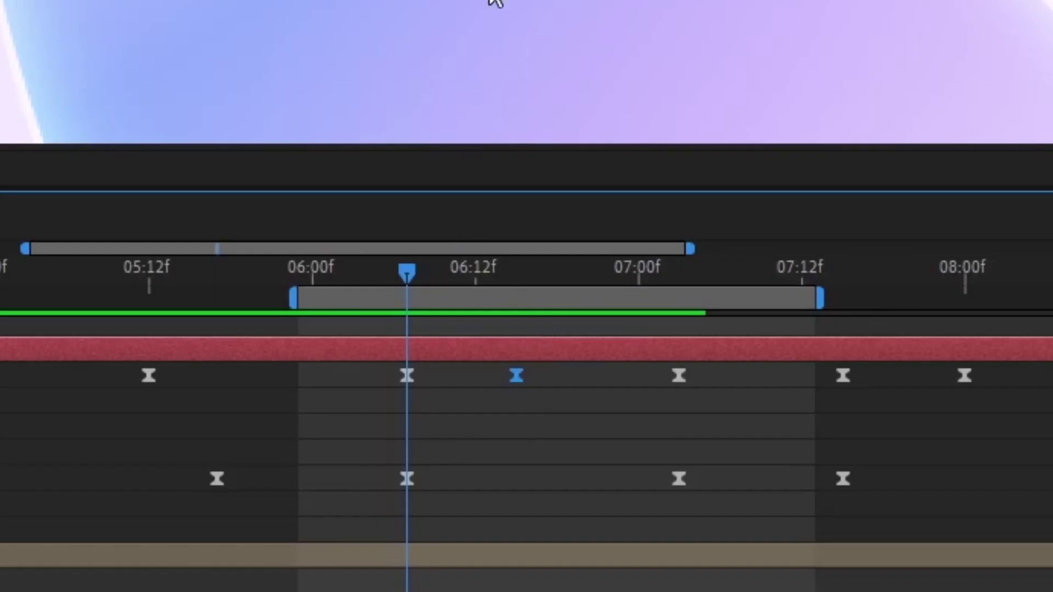
key("Delete")
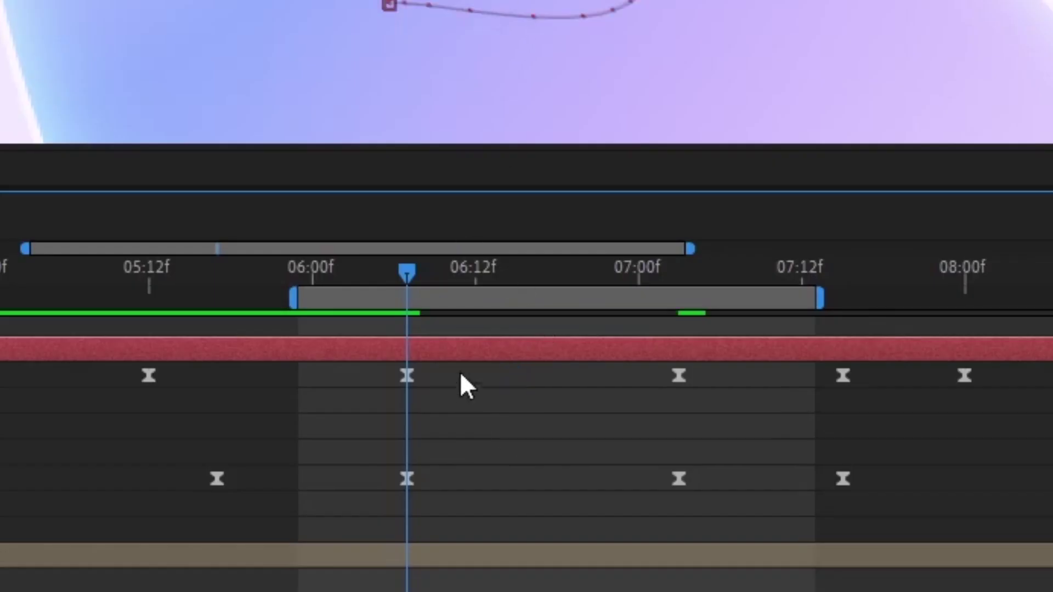
left_click_drag(407, 272, 480, 291)
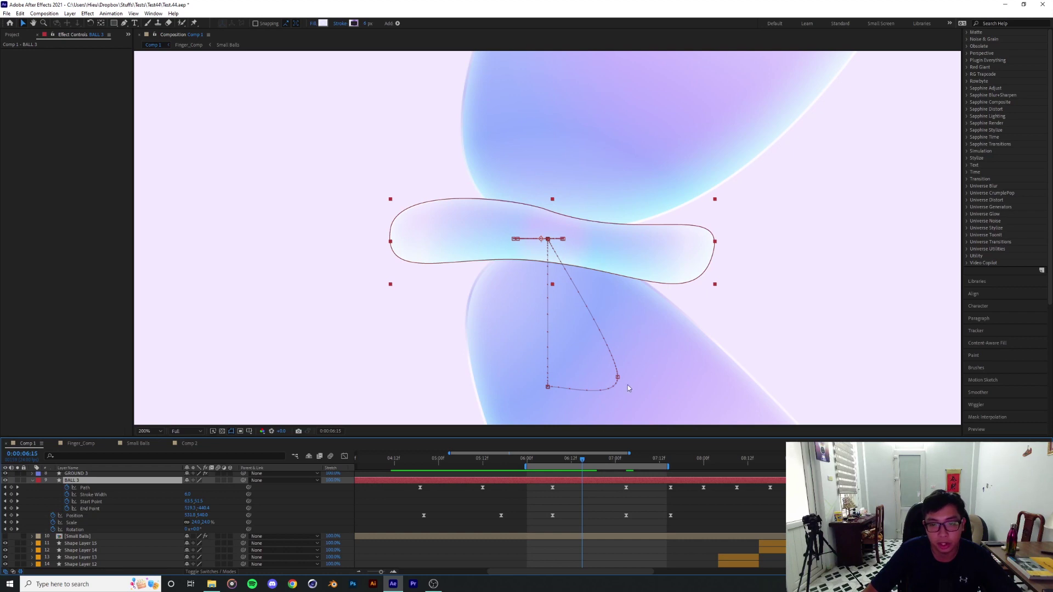
Compare the ball's interpolated path around 0:00:06:15 with its Path keyframes at 0:00:06:07 and 0:00:07:03
left_click(556, 462)
left_click(552, 460)
left_click(85, 487)
left_click(583, 460)
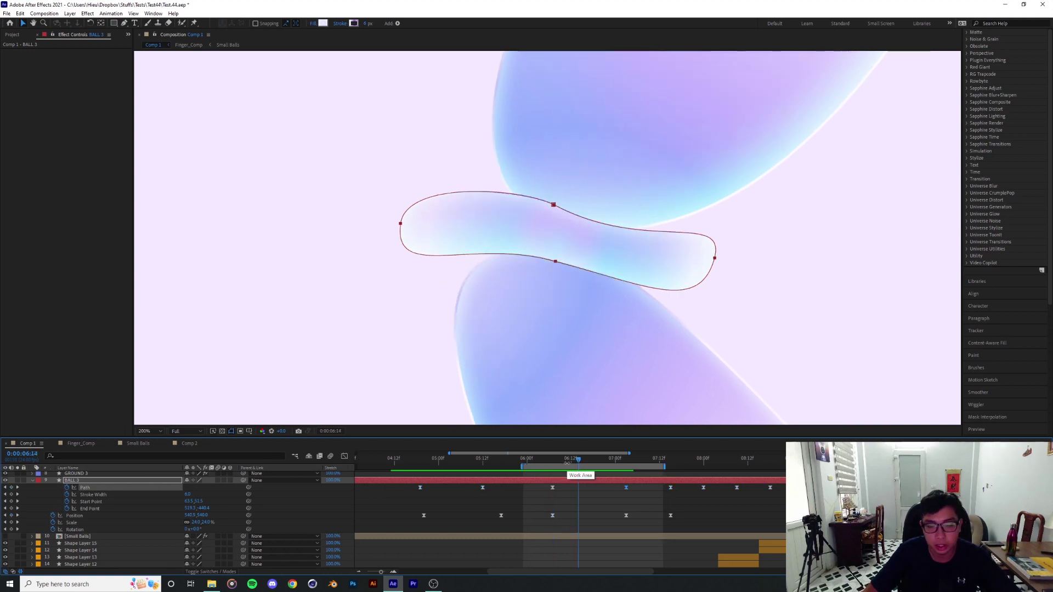
left_click(588, 464)
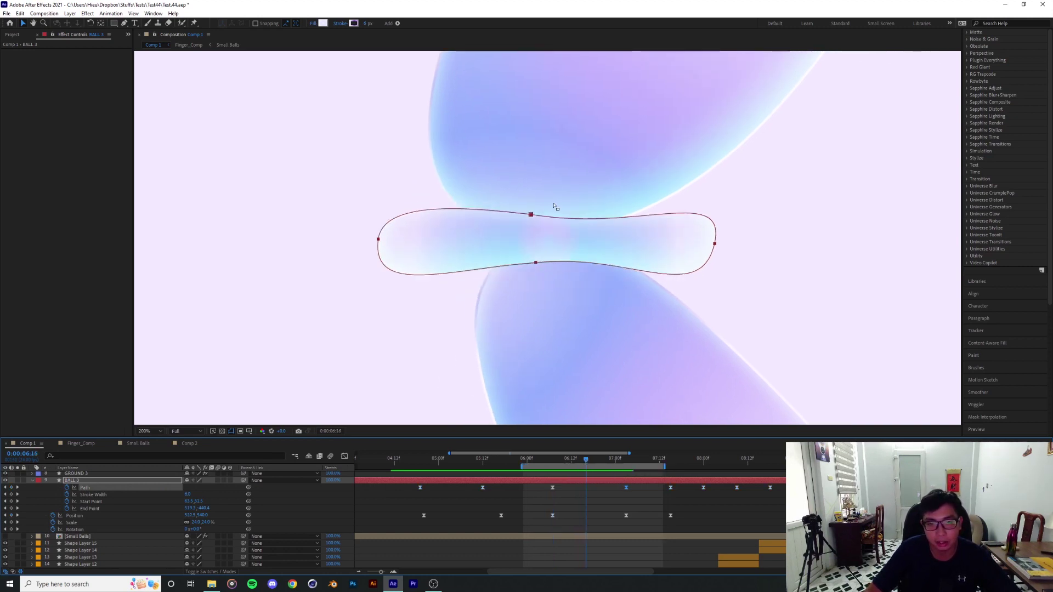
left_click(553, 464)
left_click(626, 464)
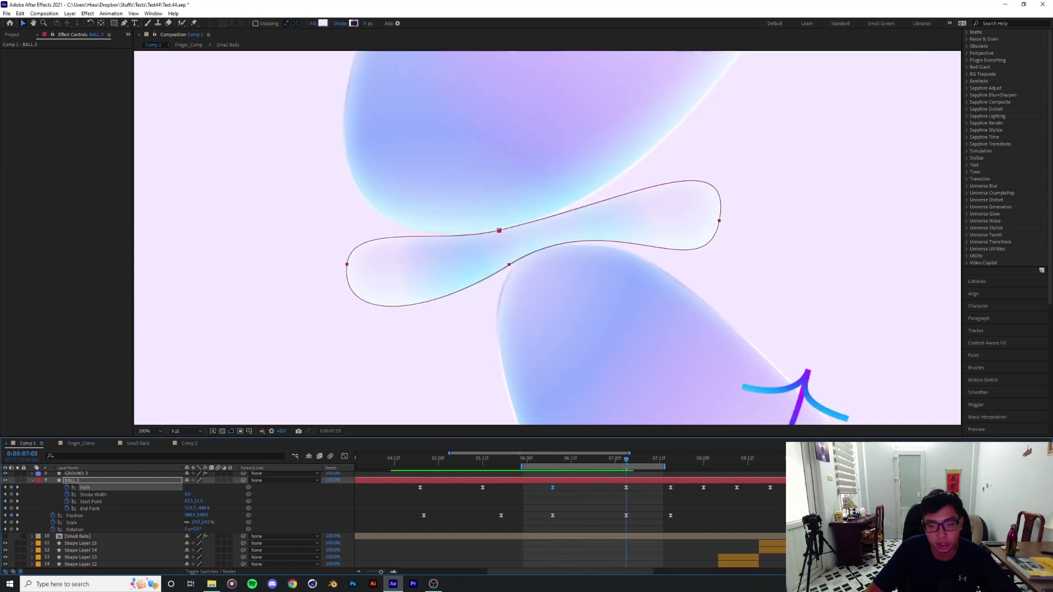
left_click(583, 463)
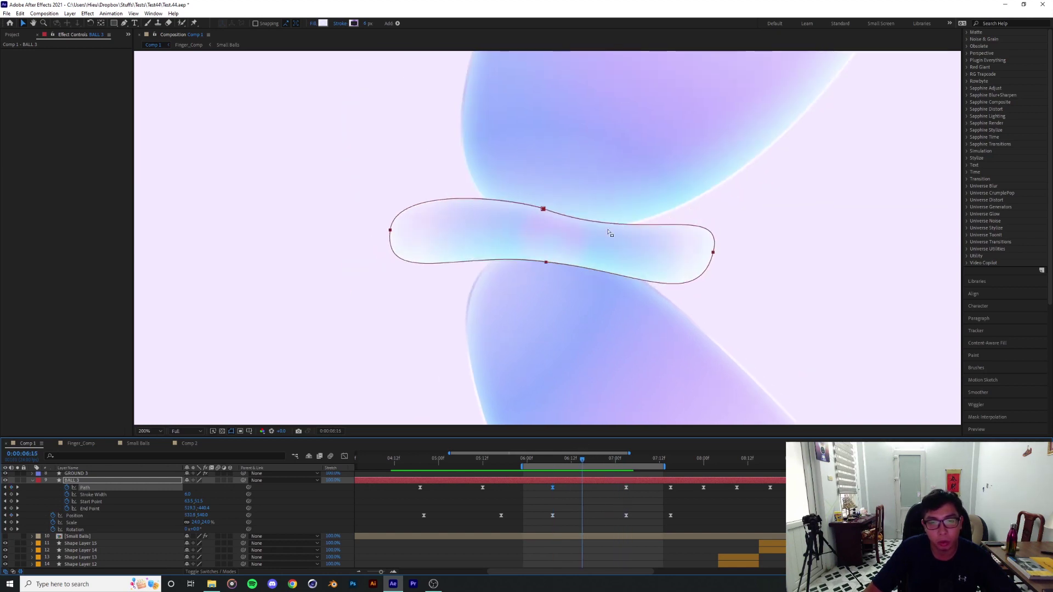
Check the ball's path at 0:00:06:15 up close, and scrub forward from the 0:00:06:07 keyframe without the middle keyframe
key("period")
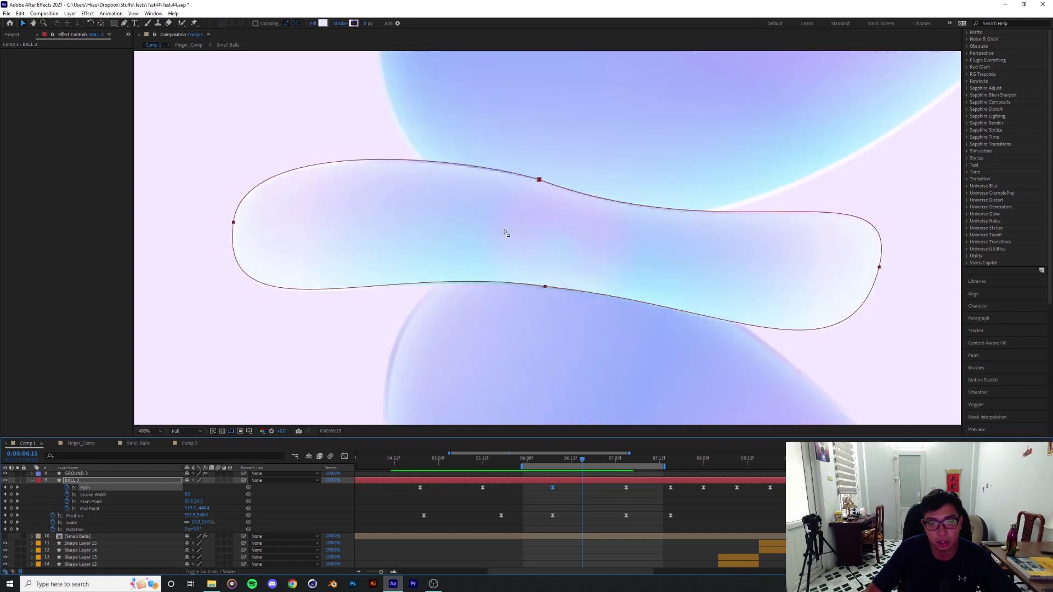
key("comma")
key("comma")
key("j")
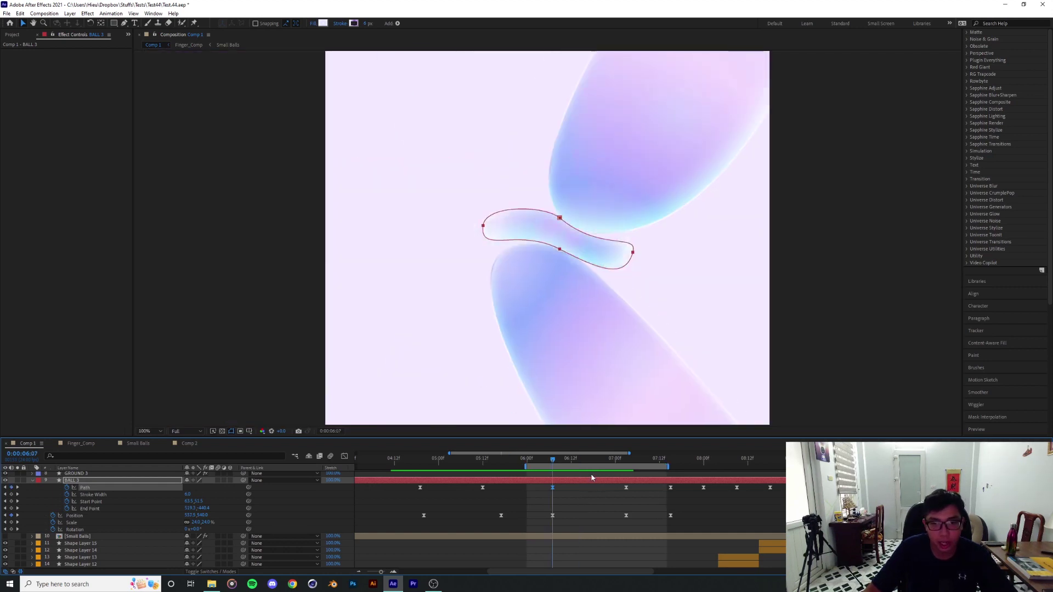
left_click(573, 464)
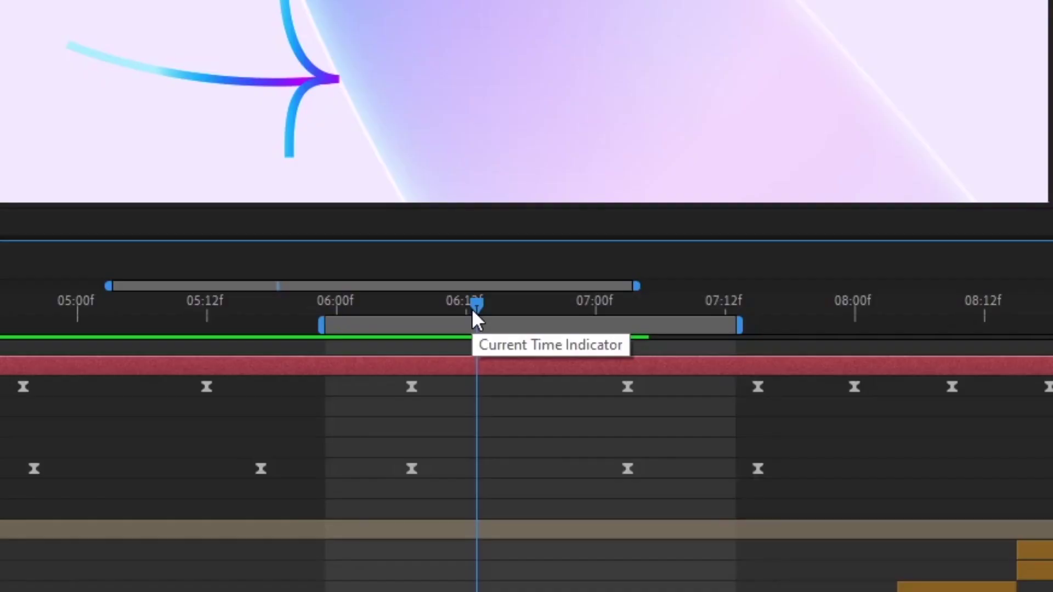
key("j")
left_click_drag(414, 308, 498, 317)
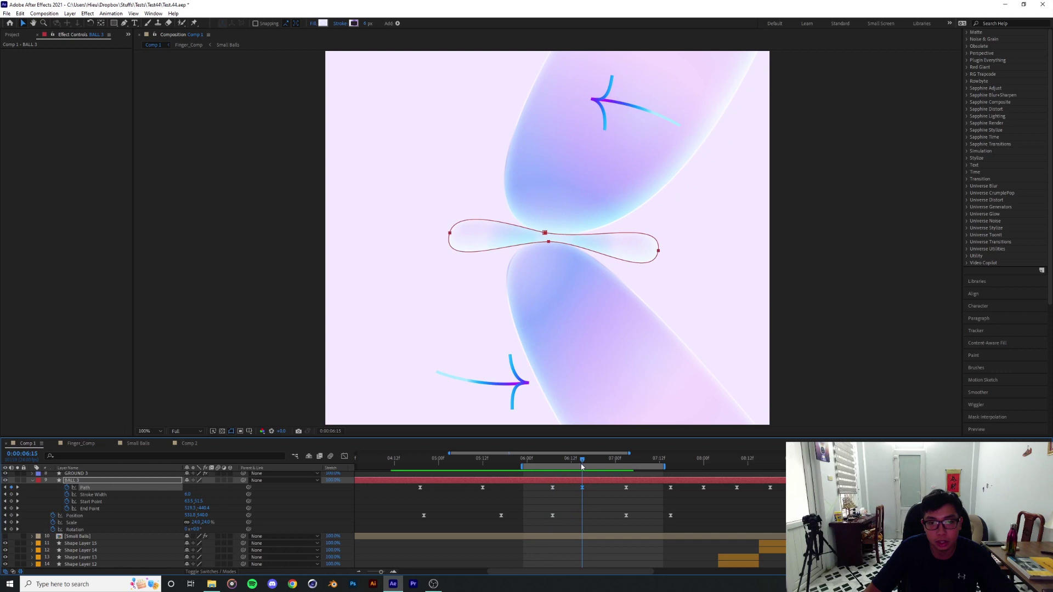
Scrub the ball from the 0:00:06:15 keyframe past 0:00:07:03, and shift the work area to start around 0:00:07:10 for playback
left_click_drag(582, 467, 582, 464)
scroll(581, 244, "up", 2)
scroll(595, 334, "down", 2)
left_click_drag(582, 460, 790, 466)
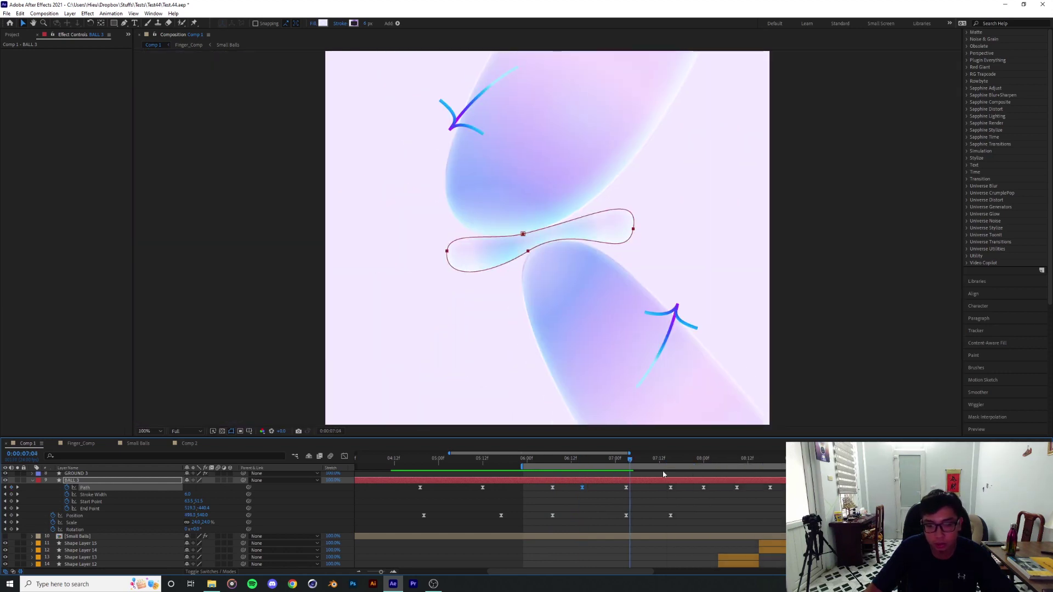
left_click_drag(669, 469, 797, 469)
key("space")
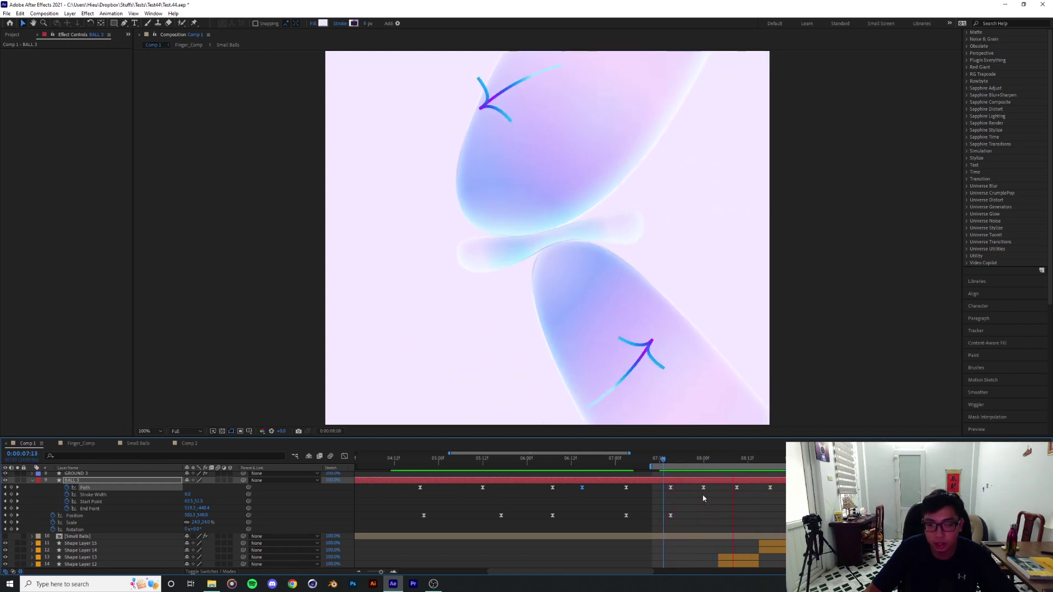
Play back the ball's squash in Comp 1 from 0:00:07:13 and scrub around 0:00:10:04 where it becomes round again
key("space")
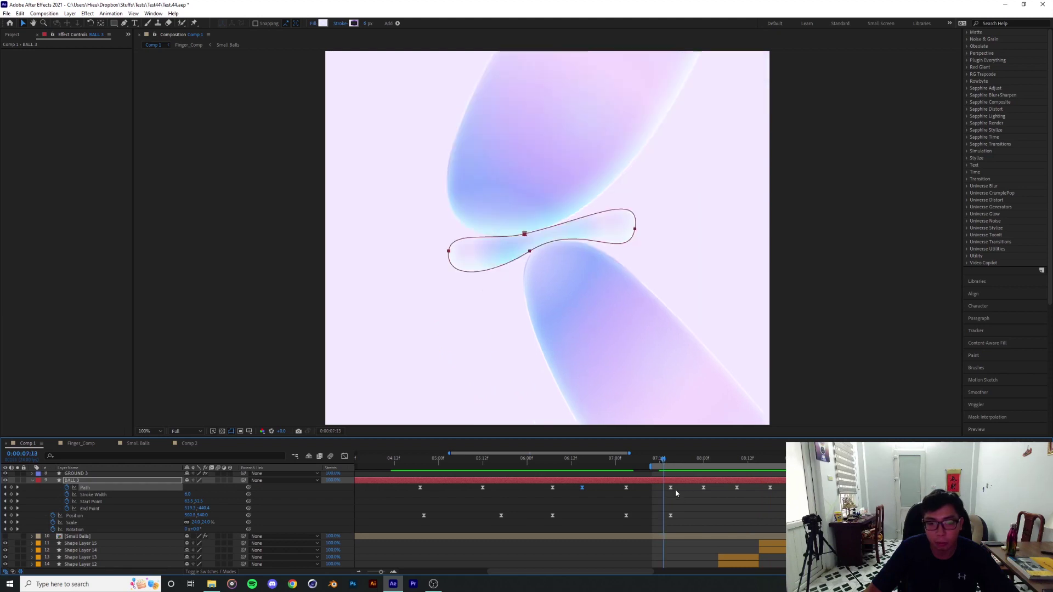
key("space")
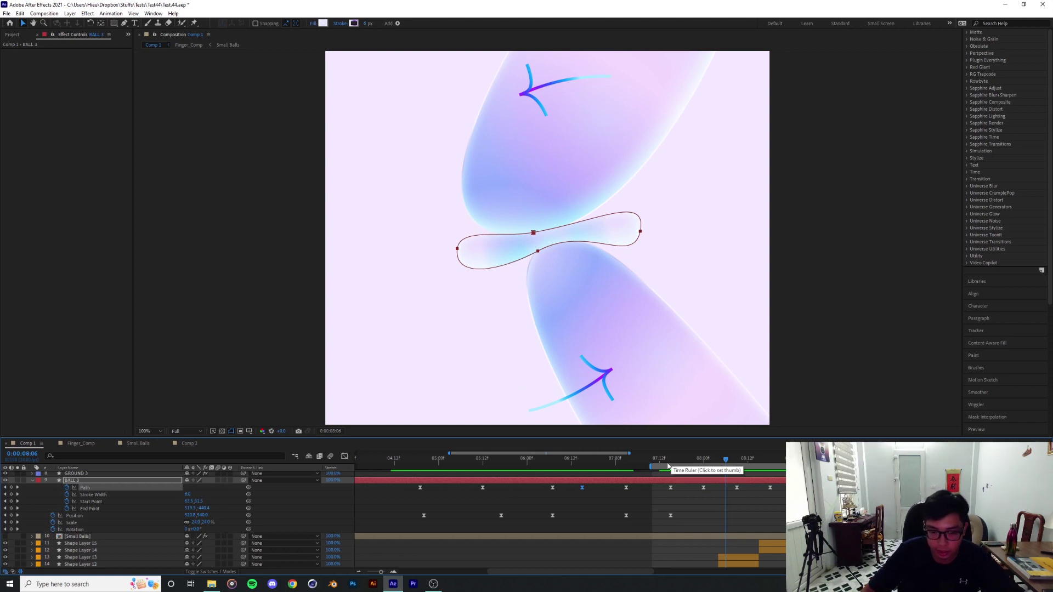
key("minus")
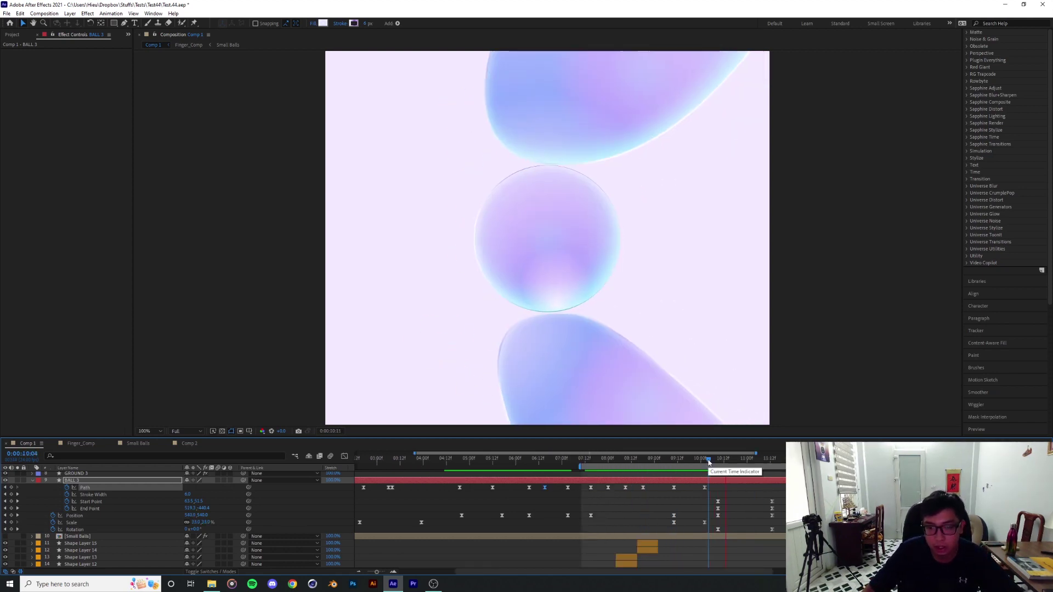
left_click_drag(723, 463, 714, 464)
key("space")
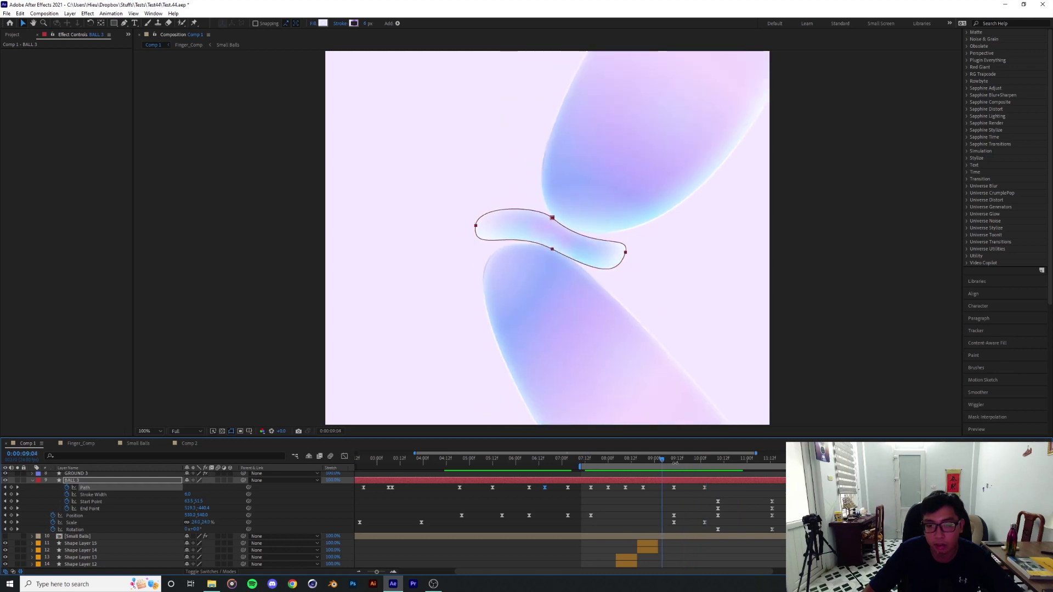
Play the ball's motion on from 0:00:09:04, clear the keyframe selection, and review the section after 0:00:10:15
key("space")
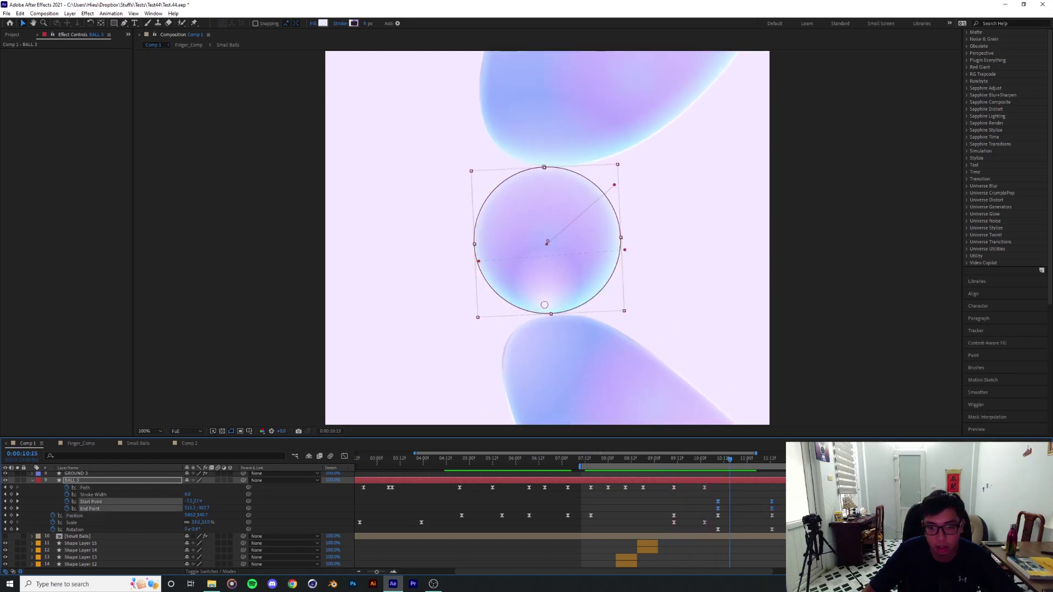
key("F2")
left_click_drag(731, 454, 725, 465)
key("space")
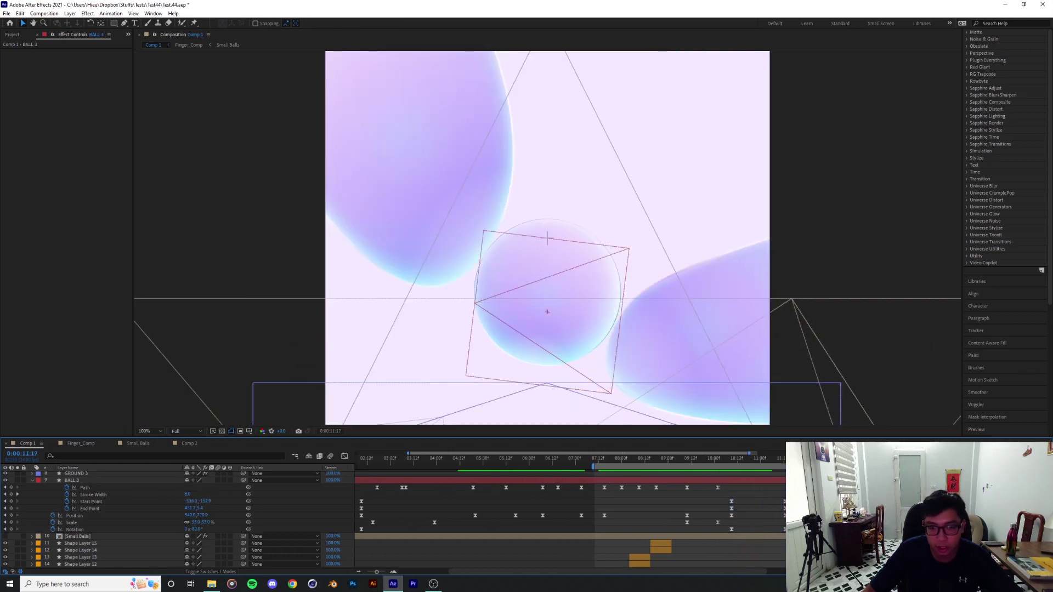
Open Finger_Comp, reveal Bot Finger 2's keyframes, and scrub the fingers' movement between 0:00:07:08 and 0:00:08:19
key("shift+Escape")
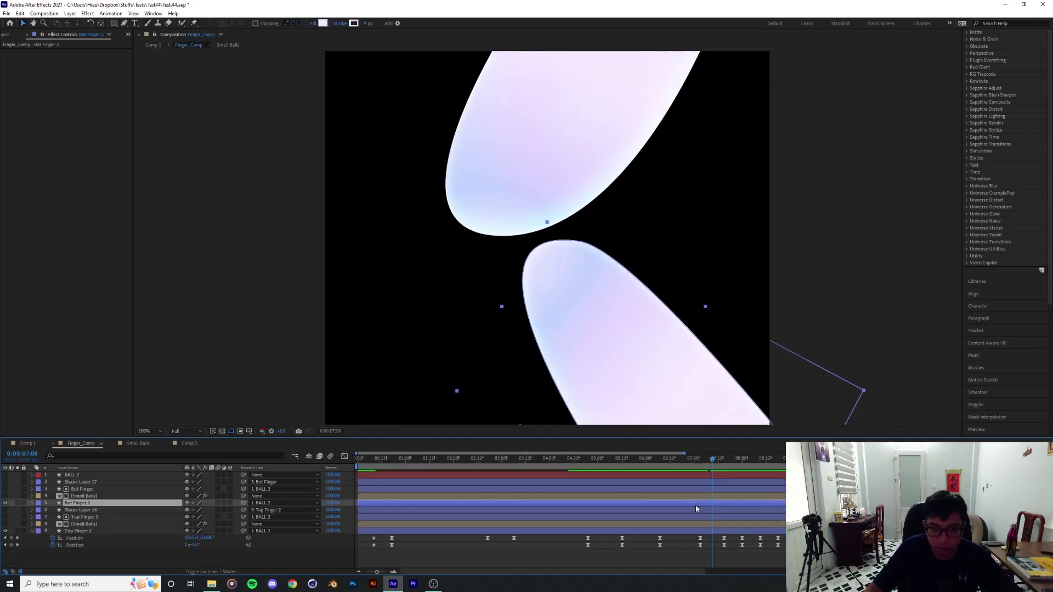
key("u")
left_click_drag(719, 463, 780, 467)
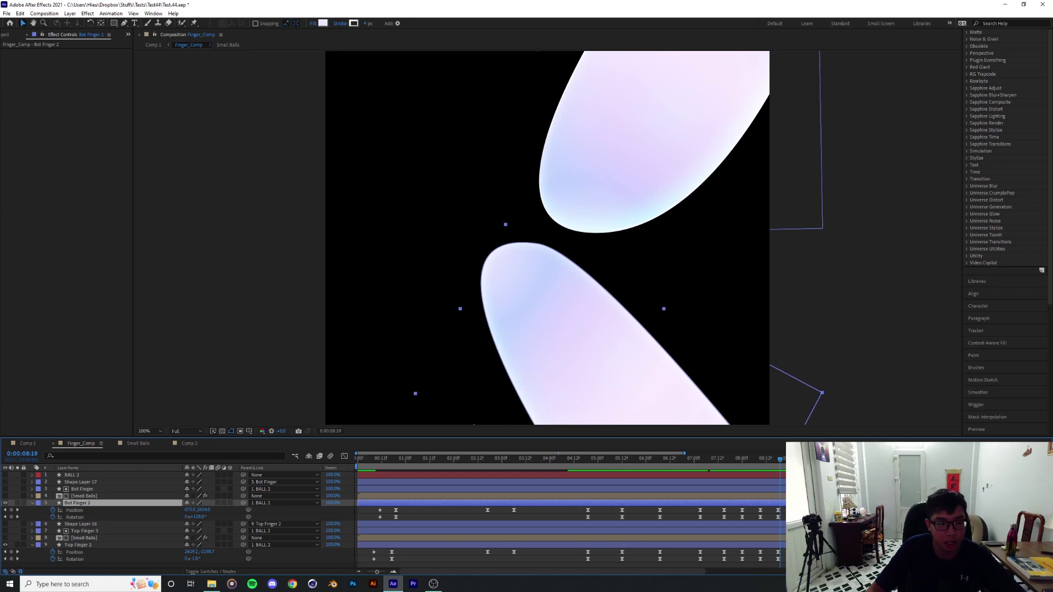
left_click(710, 464)
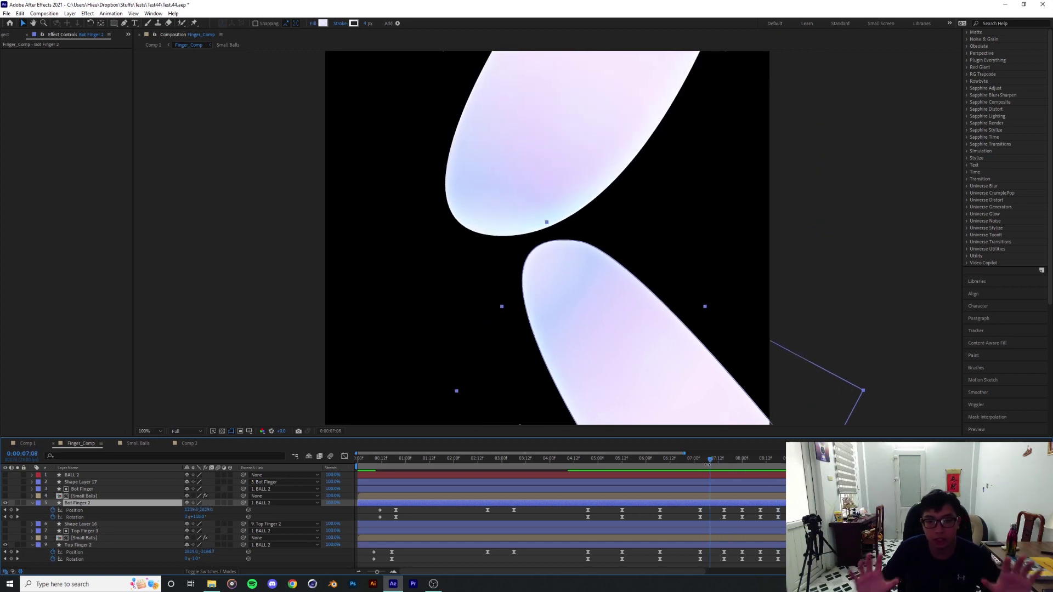
Return to Comp 1, collapse BALL 3's properties, and scrub the squash against the arrows from 0:00:07:10 to 0:00:08:17
left_click(26, 443)
left_click(594, 459)
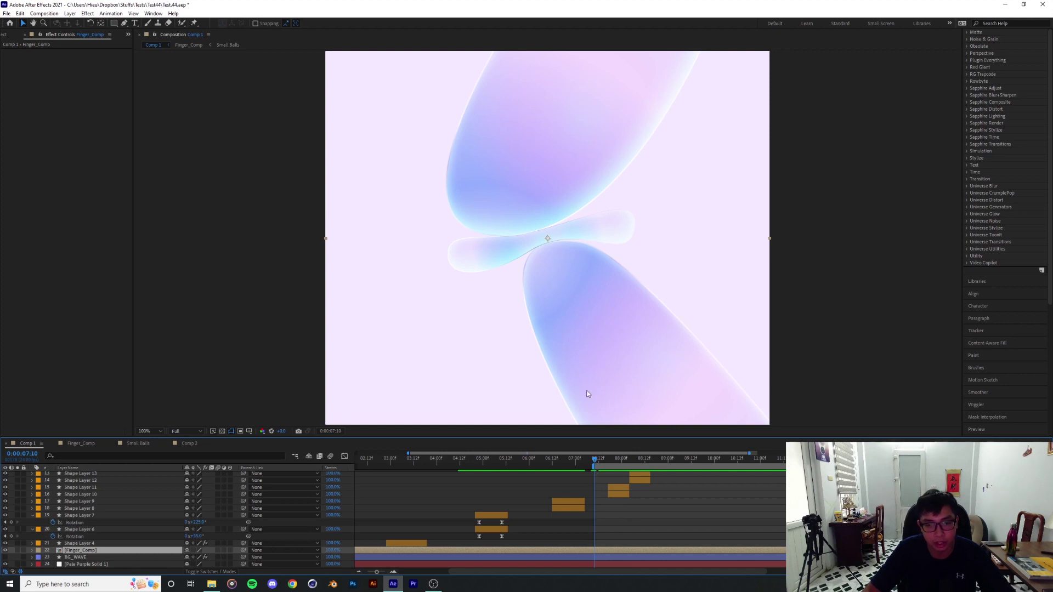
scroll(104, 518, "up", 6)
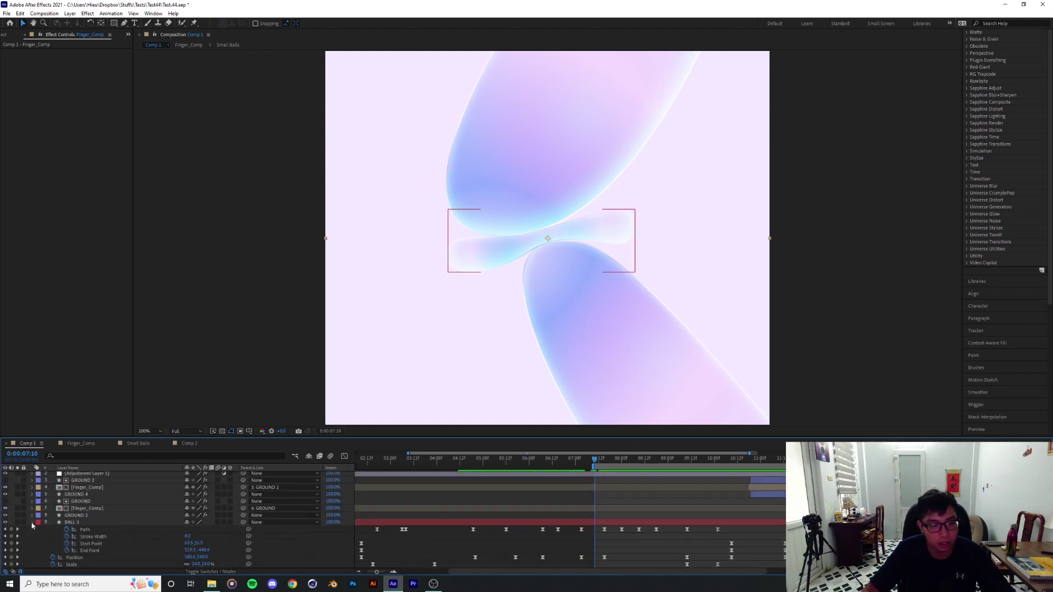
left_click(32, 522)
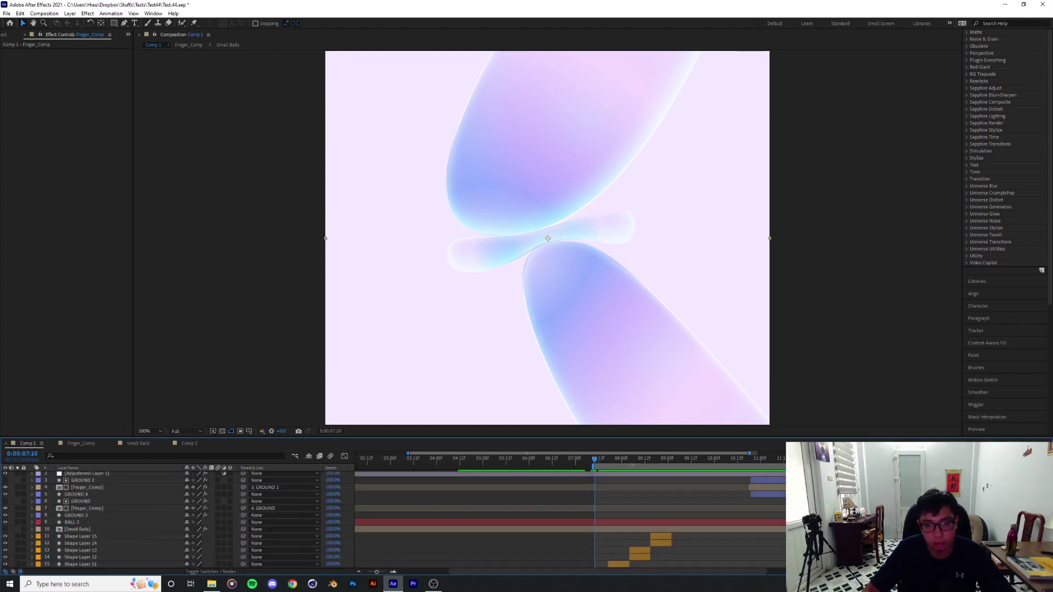
left_click_drag(596, 463, 600, 463)
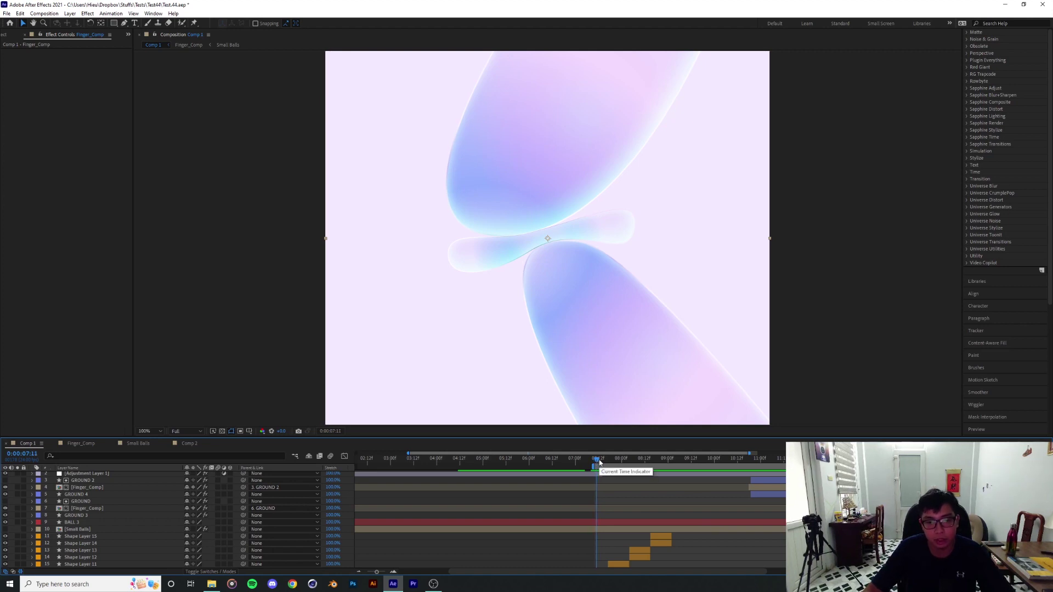
left_click_drag(599, 460, 654, 462)
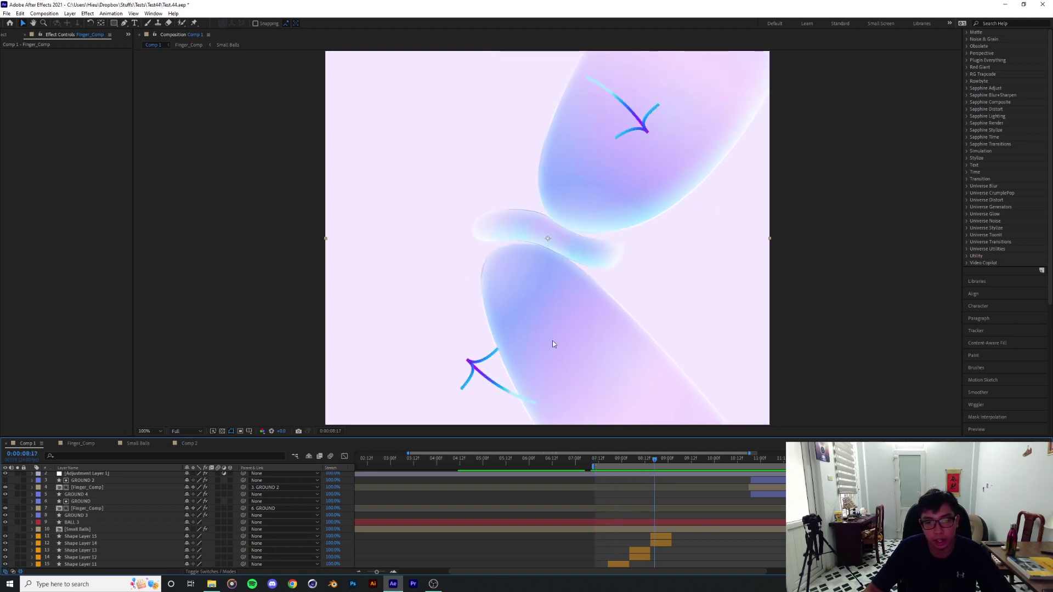
Collapse the expanded properties of the arrow shape layers in Comp 1's layer list
scroll(624, 560, "down", 4)
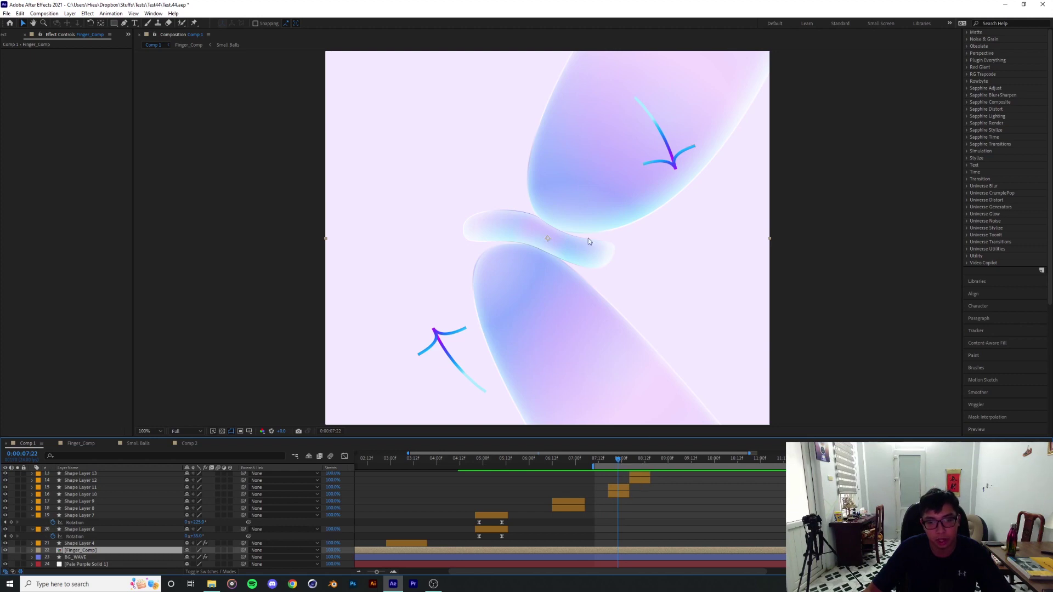
scroll(670, 479, "up", 2)
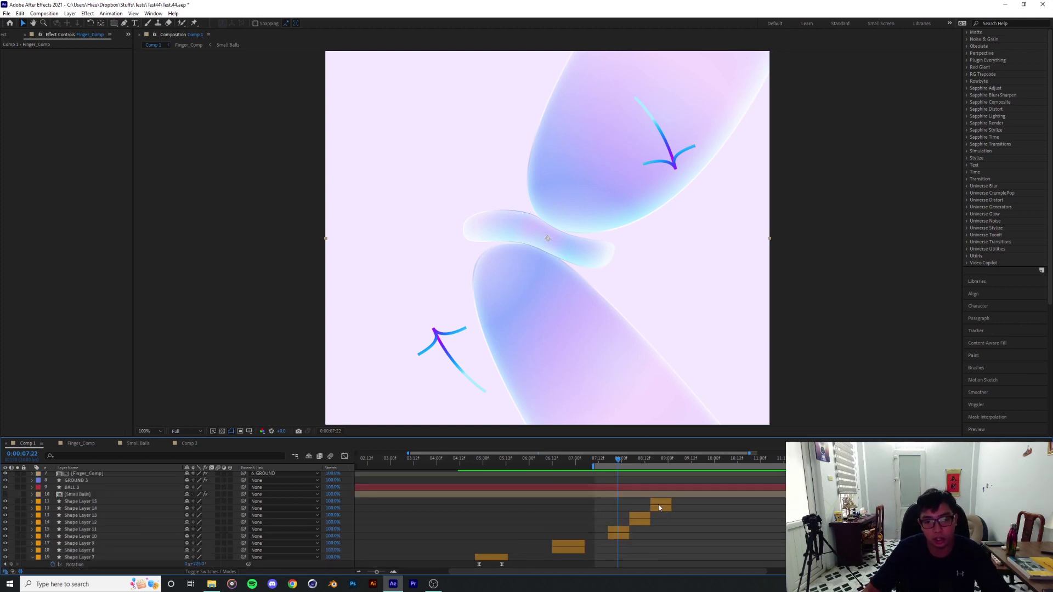
scroll(165, 527, "down", 1)
left_click(33, 550)
left_click(32, 537)
left_click(32, 543)
scroll(538, 516, "up", 2)
Move the work area start back to about 0:00:04:11, select the Small Balls layer, and view the frame at 0:00:04:04
left_click_drag(612, 467, 456, 467)
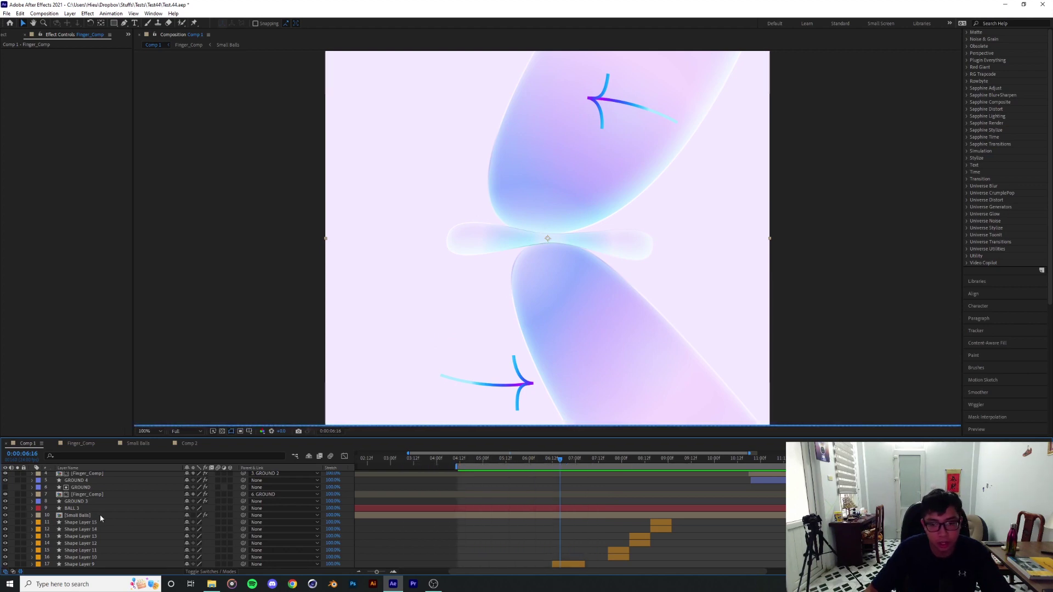
double_click(100, 515)
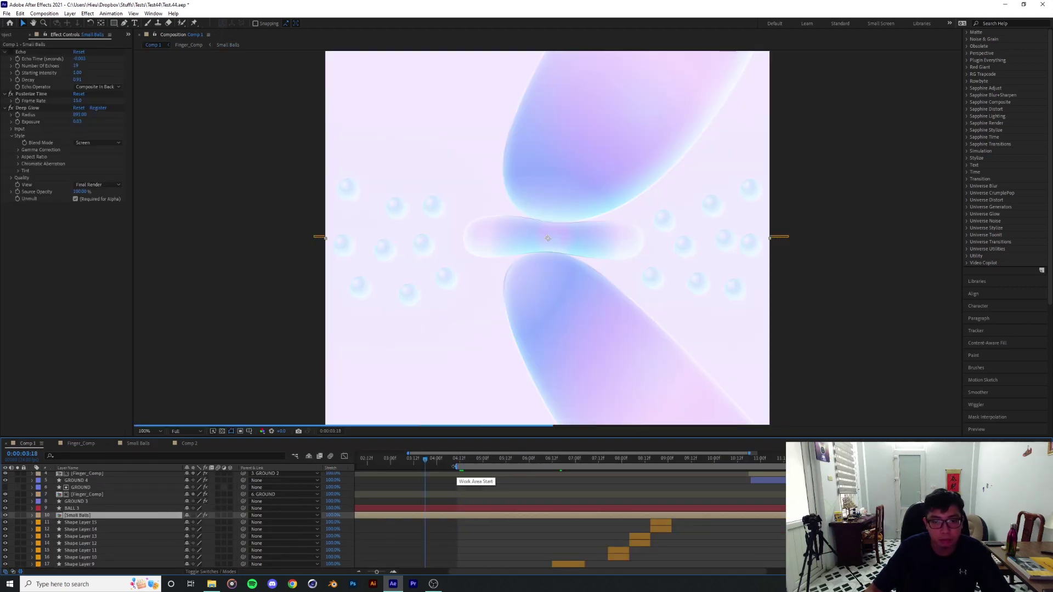
left_click(444, 460)
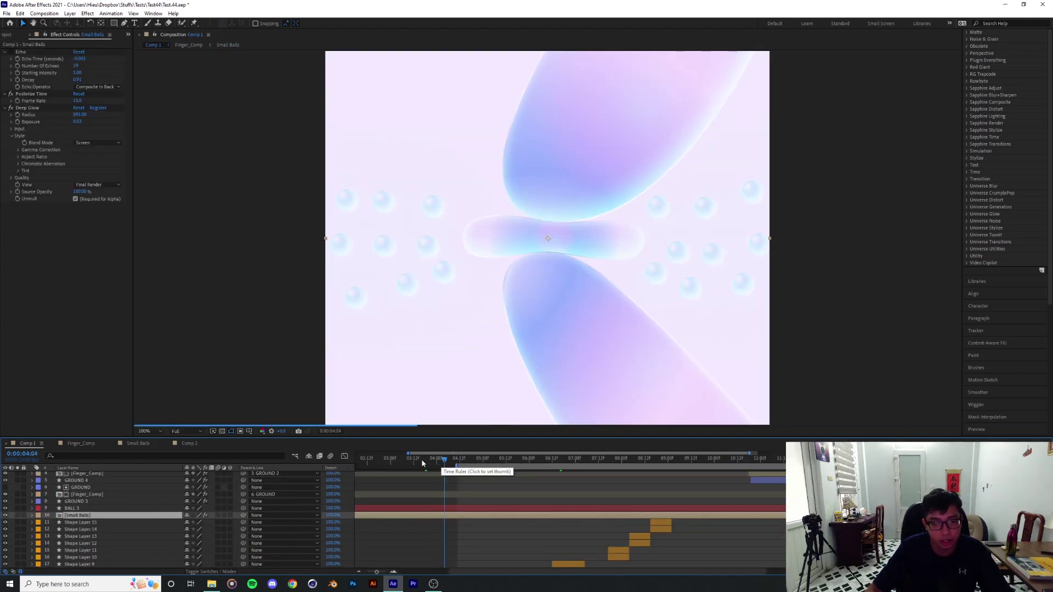
Open the Small Balls composition and select the six outermost balls, followed by their parent Small Ball Control 3
double_click(102, 517)
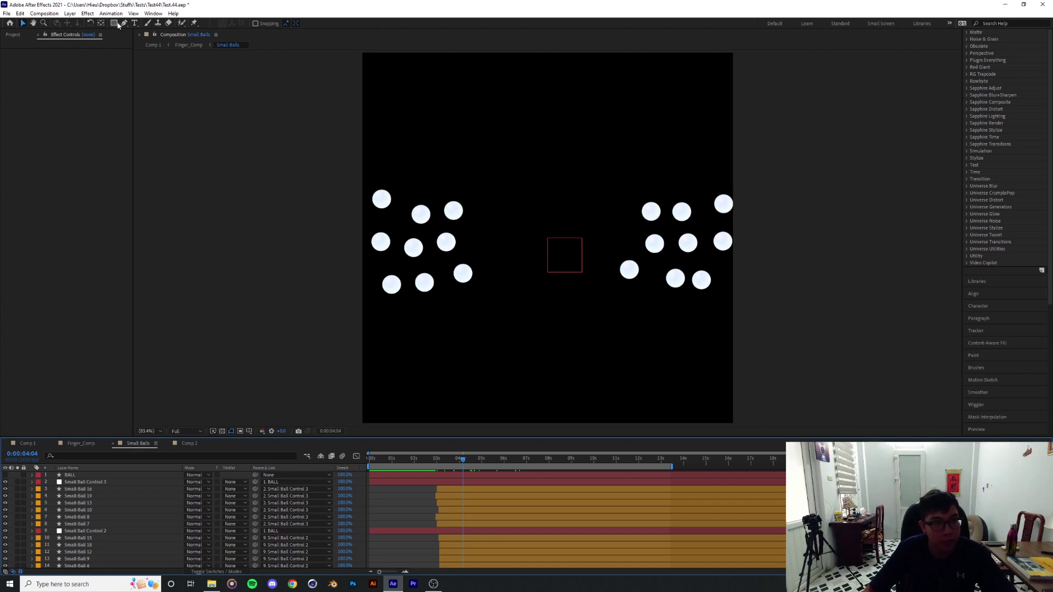
left_click(381, 242)
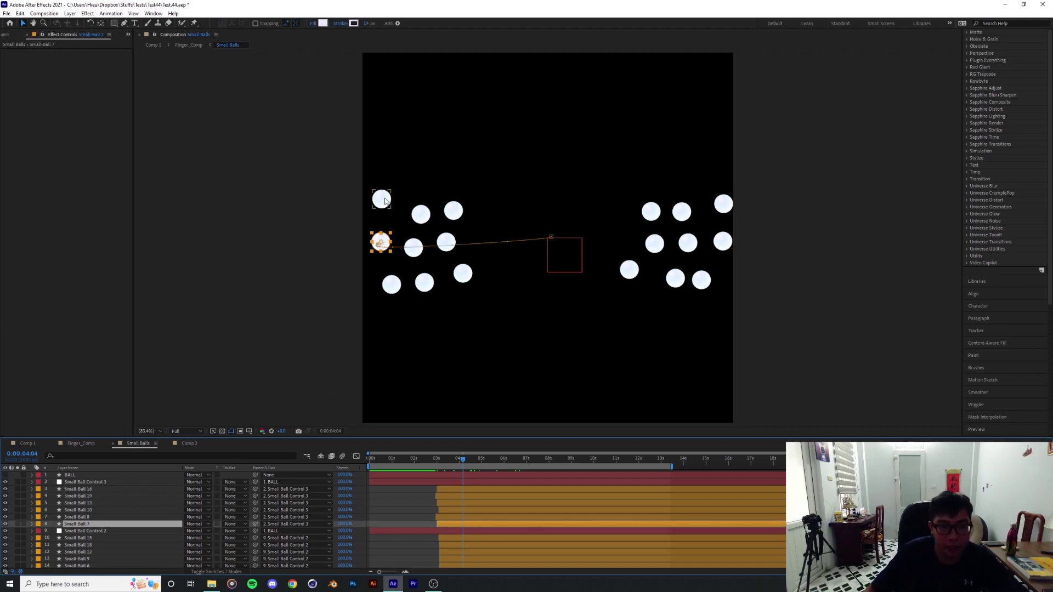
left_click(378, 199, "shift")
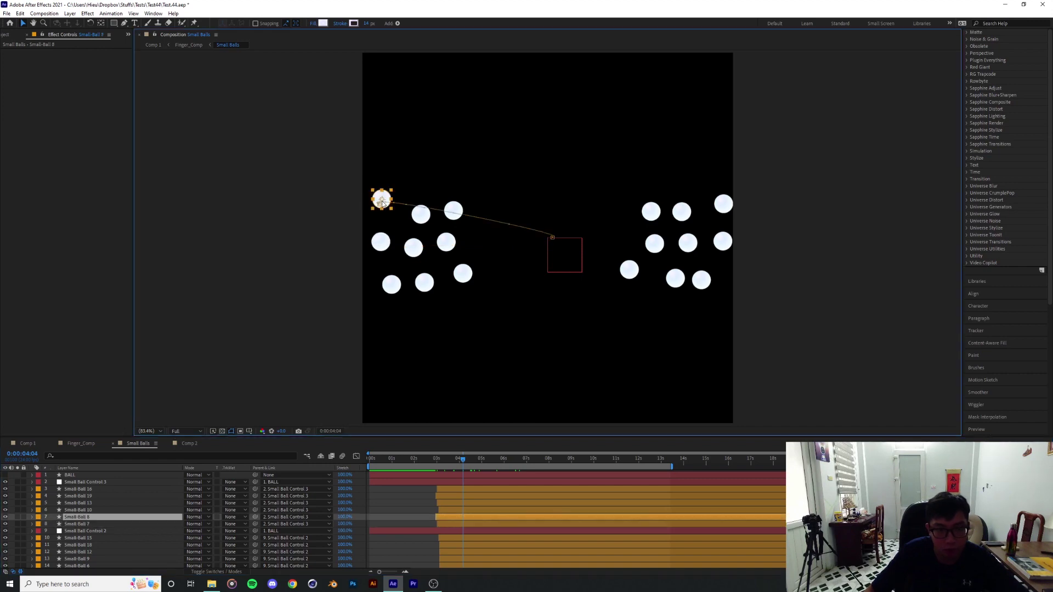
left_click(393, 284, "shift")
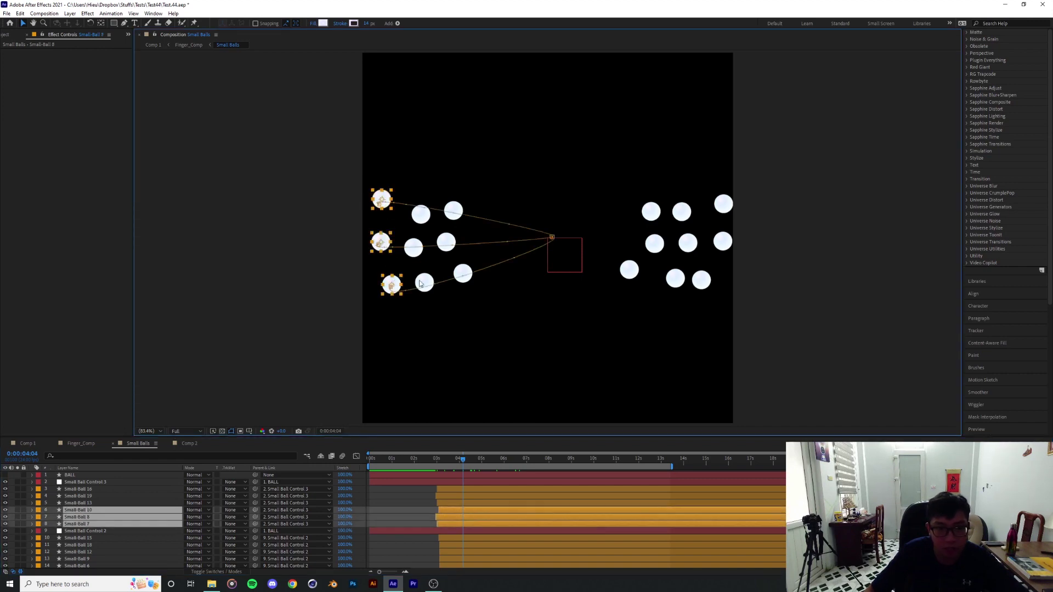
left_click(700, 282, "shift")
left_click(723, 241, "shift")
left_click(724, 204, "shift")
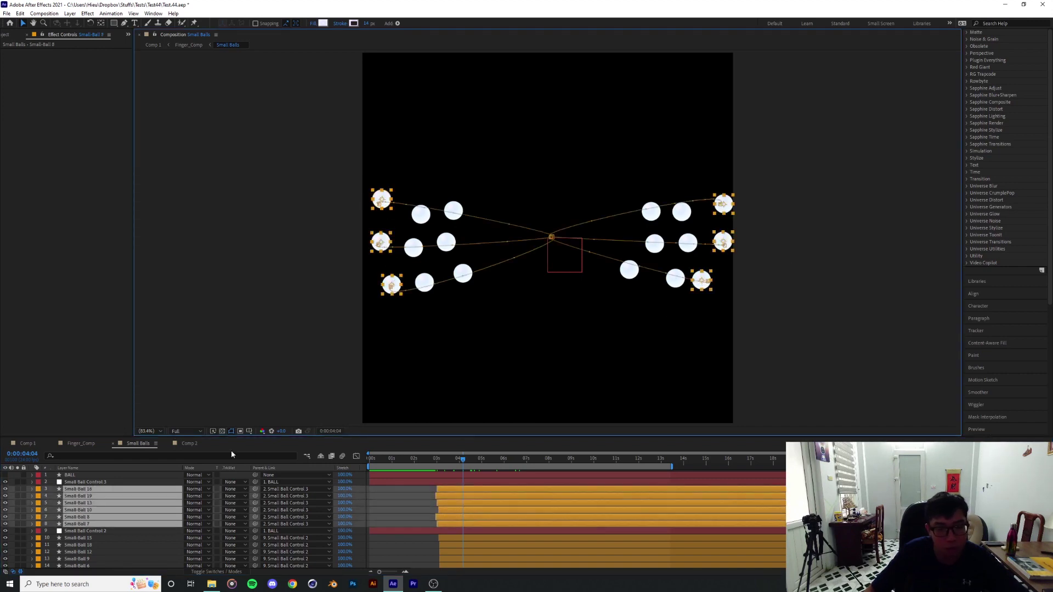
left_click(76, 482)
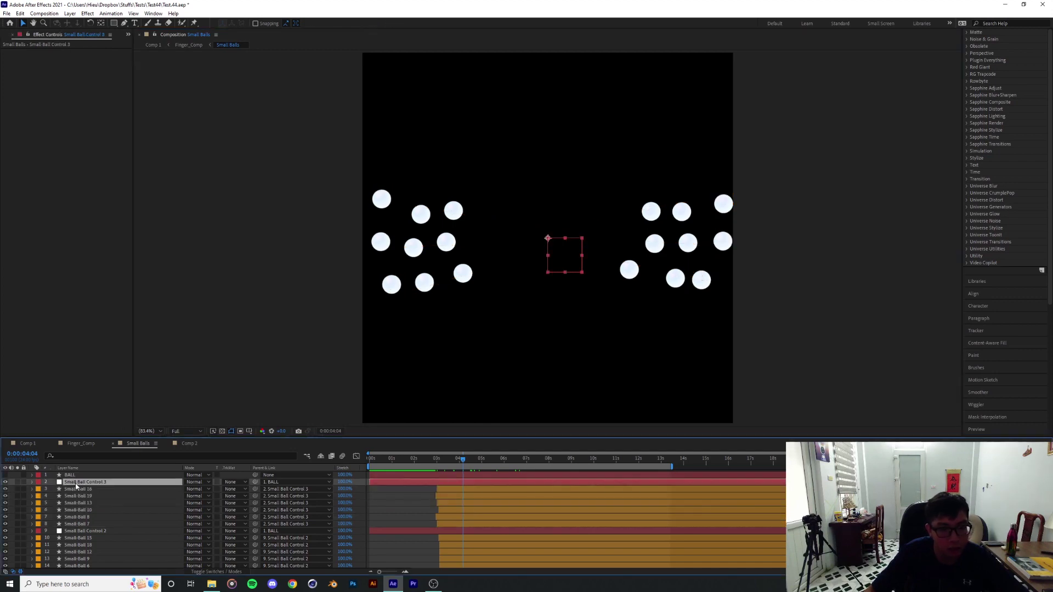
Select the six balls in the middle columns, followed by their parent null Small Ball Control 2
scroll(91, 516, "down", 3)
left_click(91, 518)
left_click_drag(673, 189, 691, 292)
left_click_drag(405, 196, 429, 305)
scroll(107, 550, "down", 2)
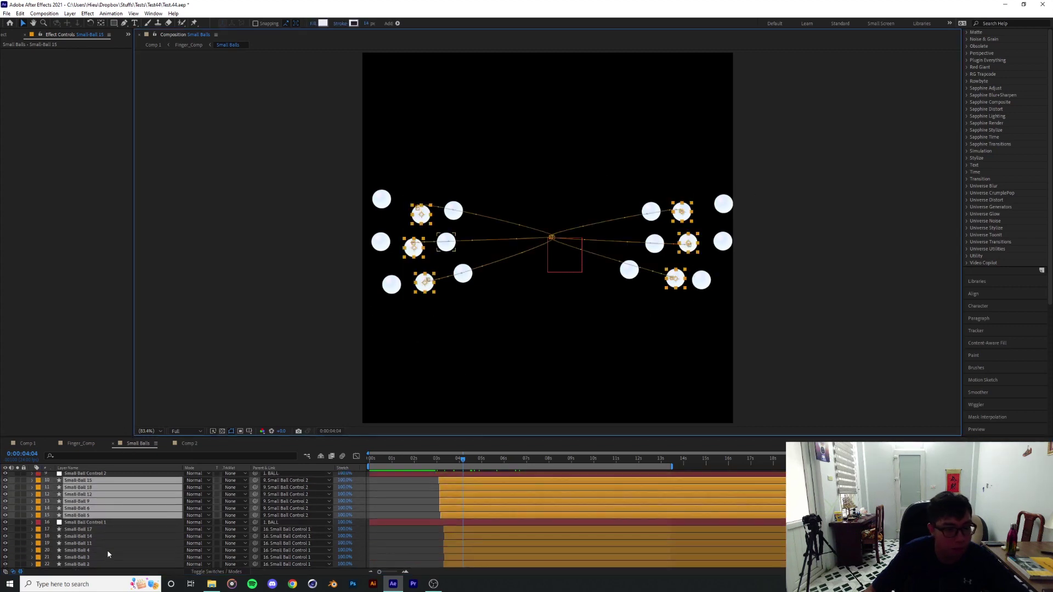
left_click(126, 495)
scroll(151, 509, "down", 1)
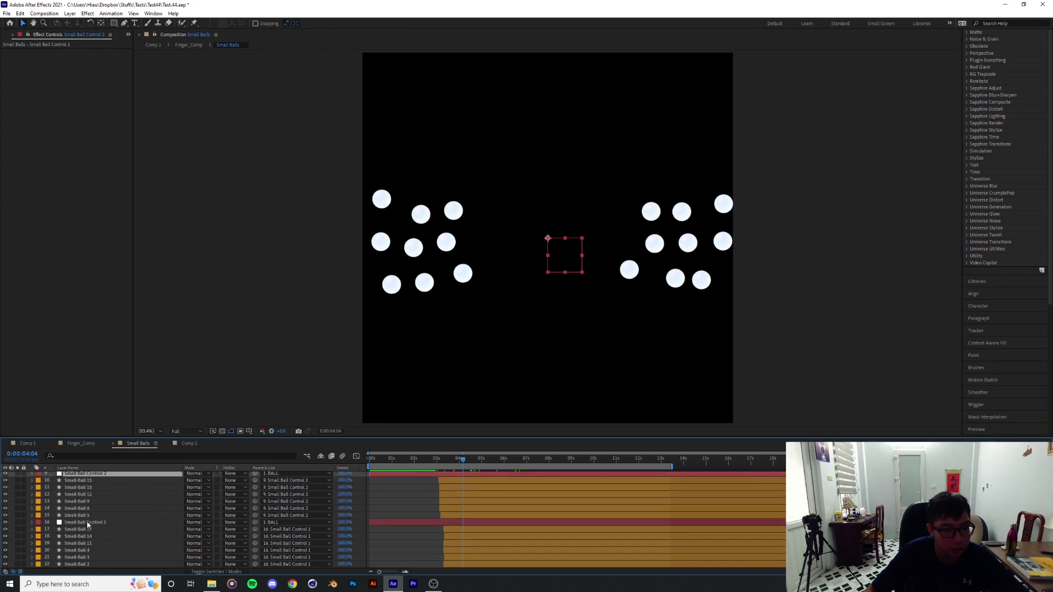
Add Small Ball Control 1 and its six innermost balls to the selection, and then deselect everything
left_click(87, 523, "ctrl")
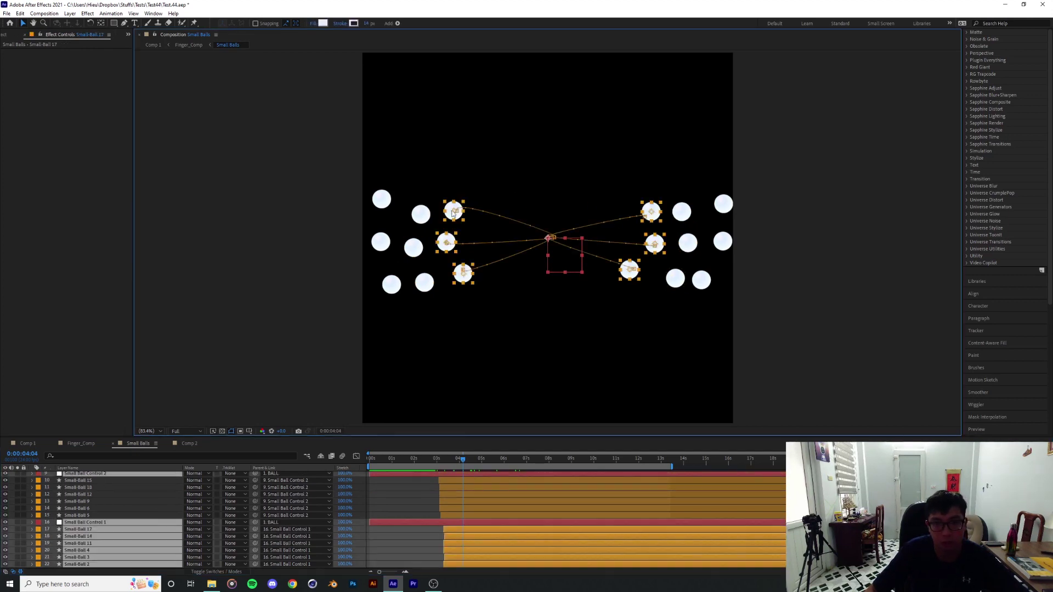
left_click(829, 286)
scroll(81, 524, "up", 8)
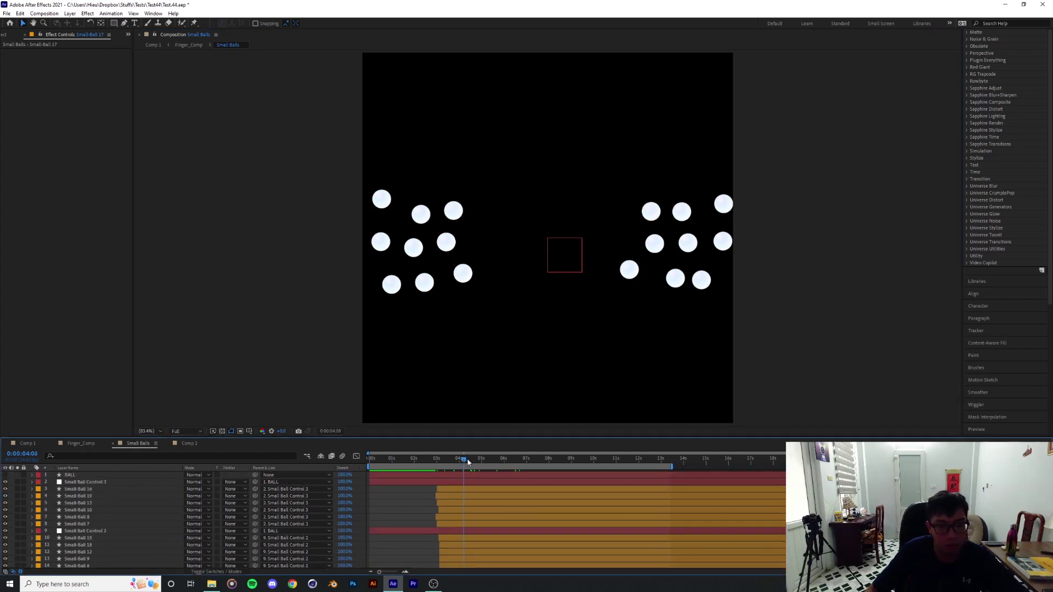
Return to Comp 1 and preview how the small balls swirl around 0:00:05:10
left_click(467, 462)
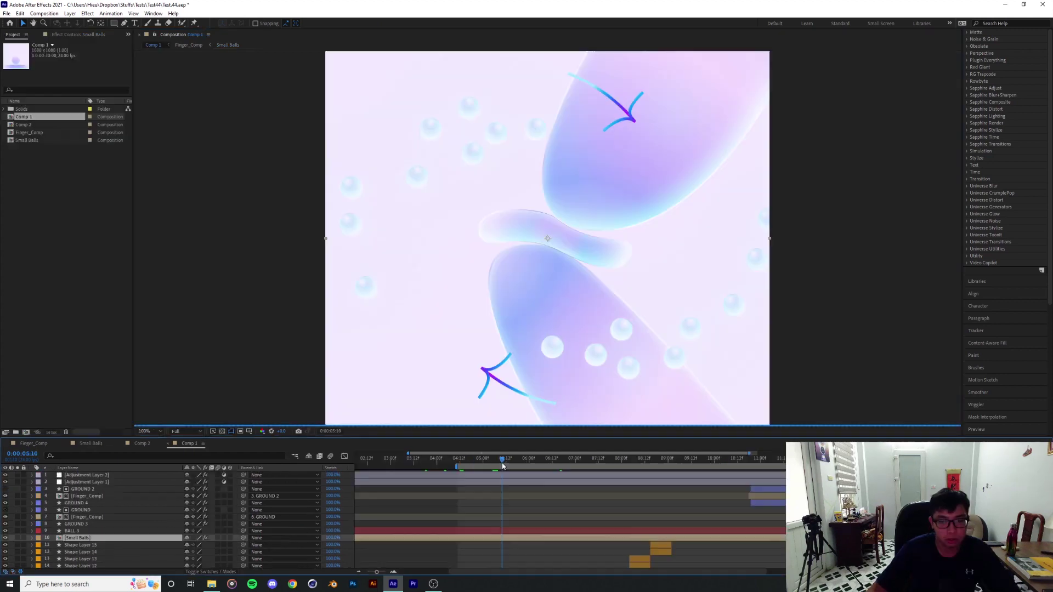
left_click_drag(503, 464, 494, 469)
key("space")
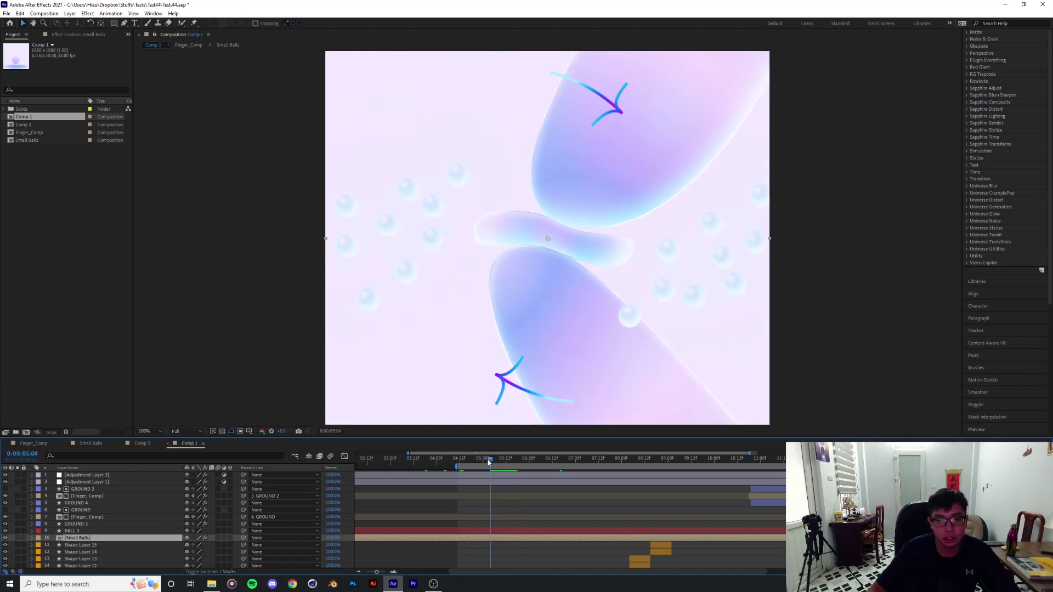
Open the Small Balls composition and scrub to 0:00:05:13 to compare the control nulls' rotation
key("shift+Escape")
scroll(495, 477, "up", 2)
left_click_drag(476, 463, 485, 463)
scroll(463, 495, "down", 4)
scroll(462, 492, "up", 3)
left_click_drag(485, 462, 493, 463)
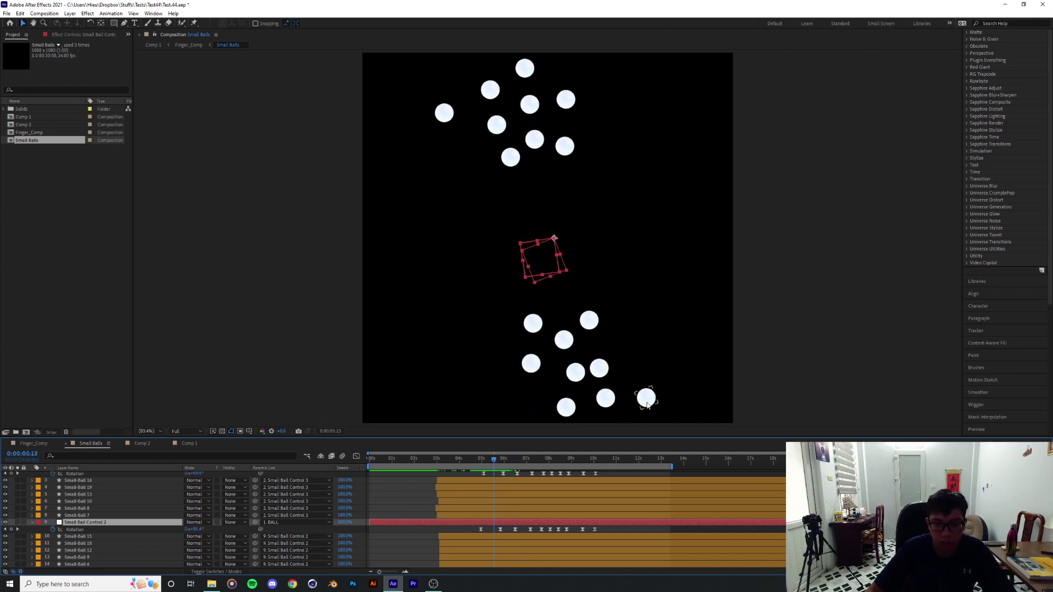
Stack the three Small Ball Control nulls together directly beneath the BALL layer with their Rotation keyframes shown
left_click(102, 482)
scroll(102, 485, "up", 2)
key("p")
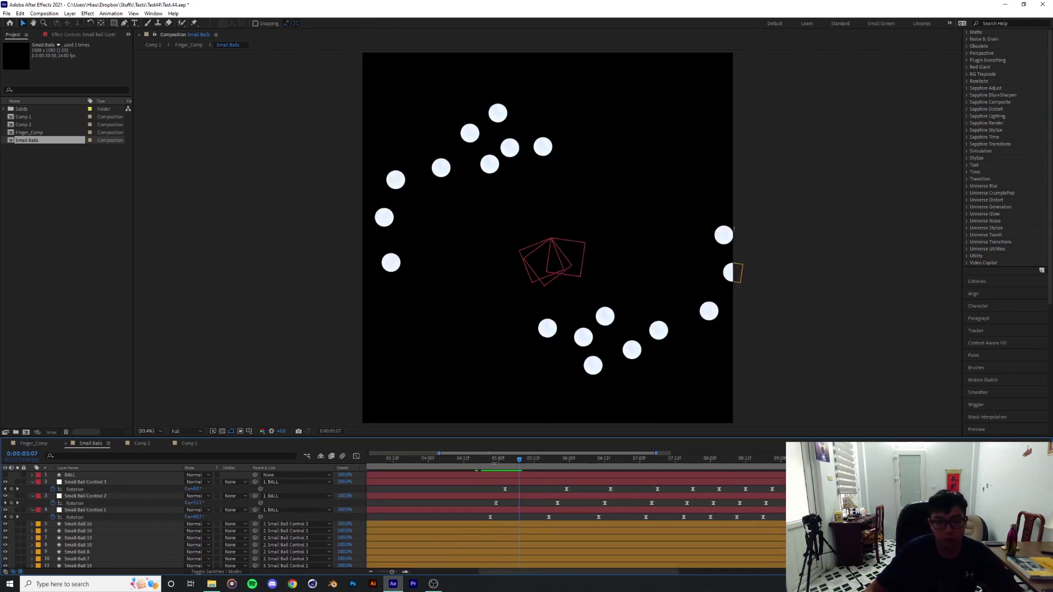
Select Small Ball Control 2's Rotation keyframes and scrub around 0:00:05:00 to compare the three nulls' keyframe offsets
mouse_move(506, 464)
left_mouse_down()
mouse_move(486, 465)
mouse_move(525, 466)
left_mouse_up()
mouse_move(485, 505)
left_mouse_down()
mouse_move(790, 519)
mouse_move(795, 509)
mouse_move(490, 504)
left_mouse_up()
mouse_move(507, 465)
left_mouse_down()
mouse_move(489, 470)
mouse_move(498, 457)
left_mouse_up()
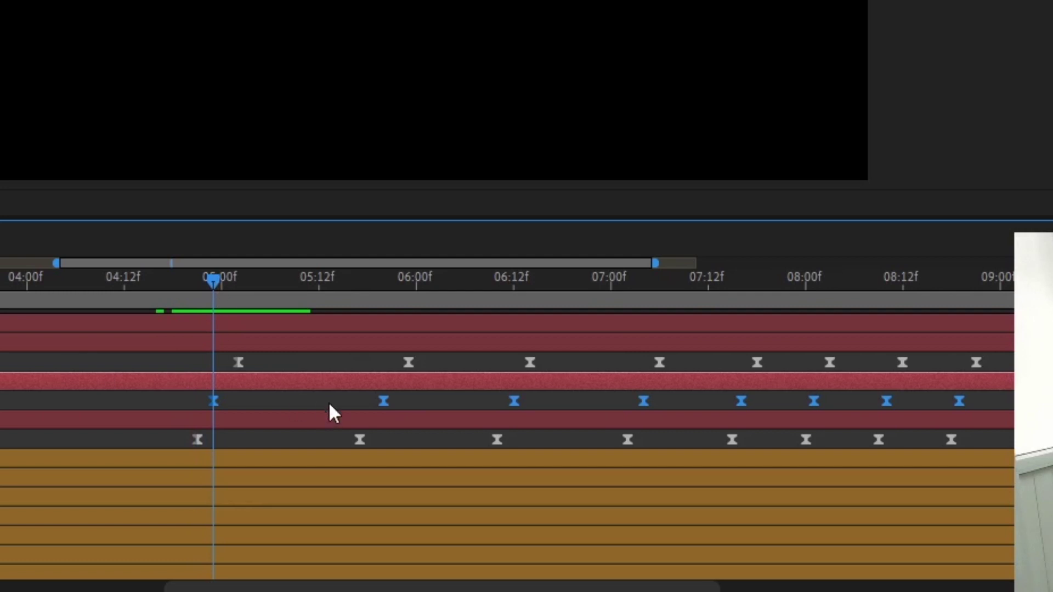
left_click_drag(242, 285, 284, 307)
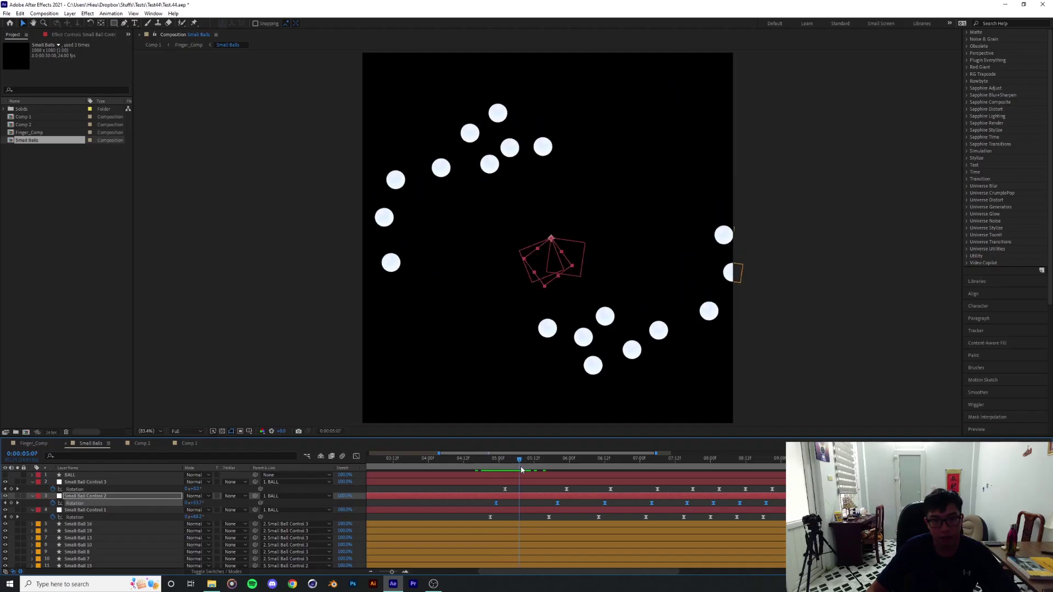
Scrub and play the Small Balls composition from several points between 0:00:04:00 and 0:00:06:11 to examine the staggered rotation
left_click_drag(522, 470, 602, 472)
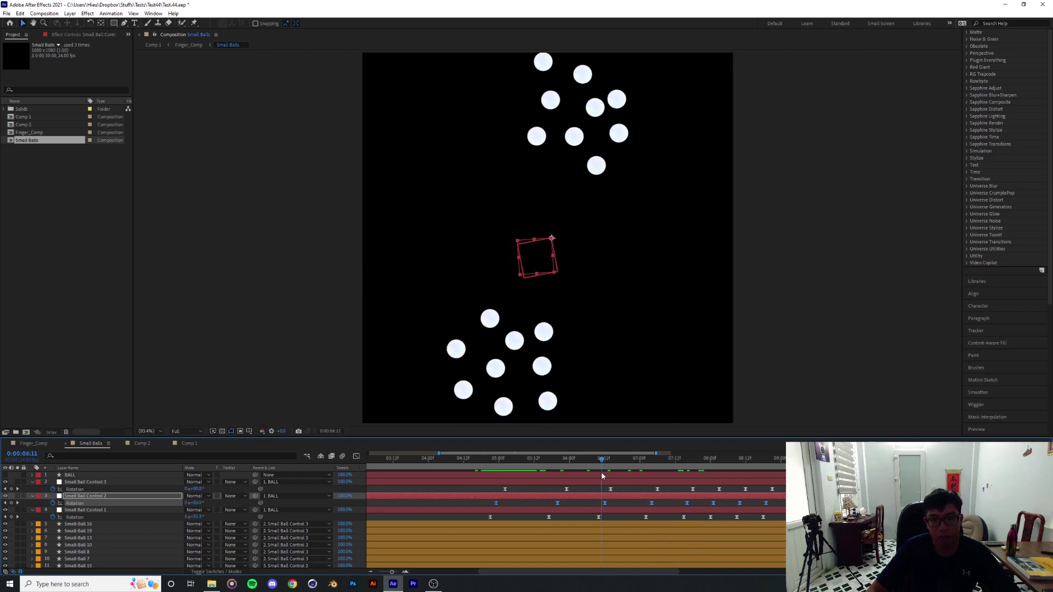
key("space")
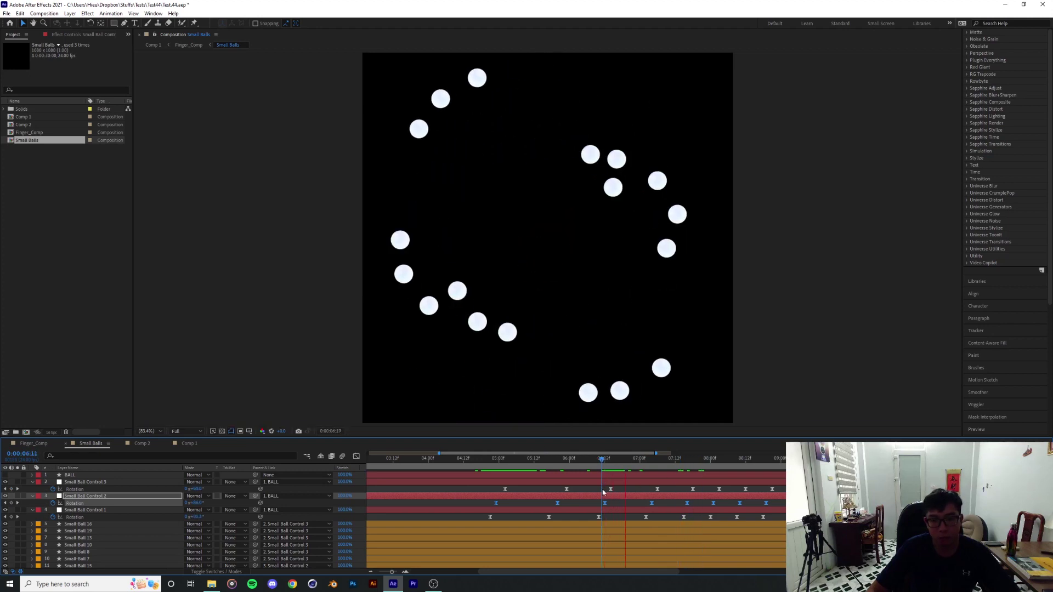
left_click(516, 460)
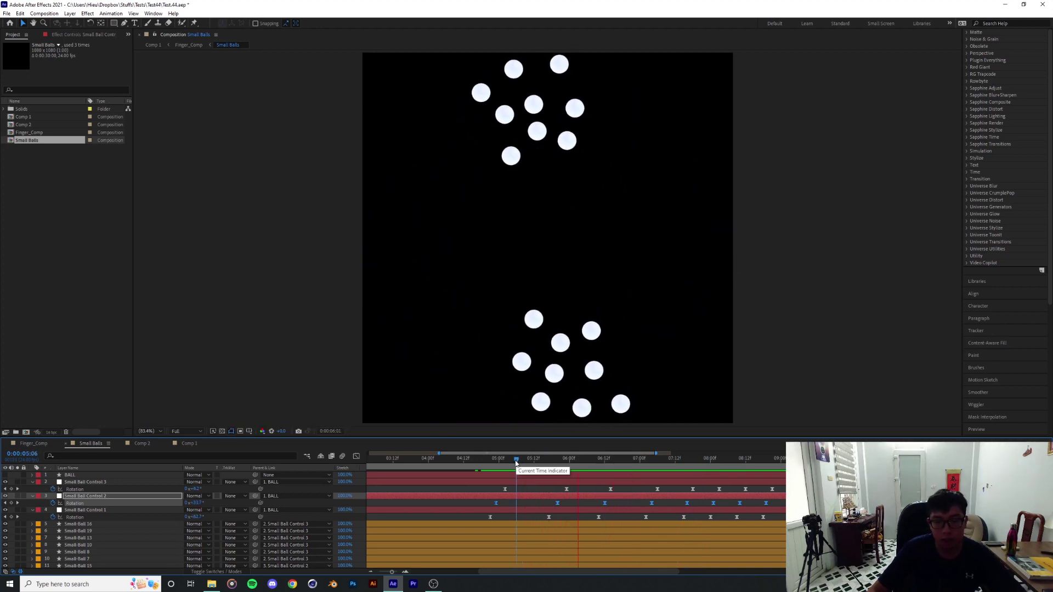
left_click(599, 461)
key("space")
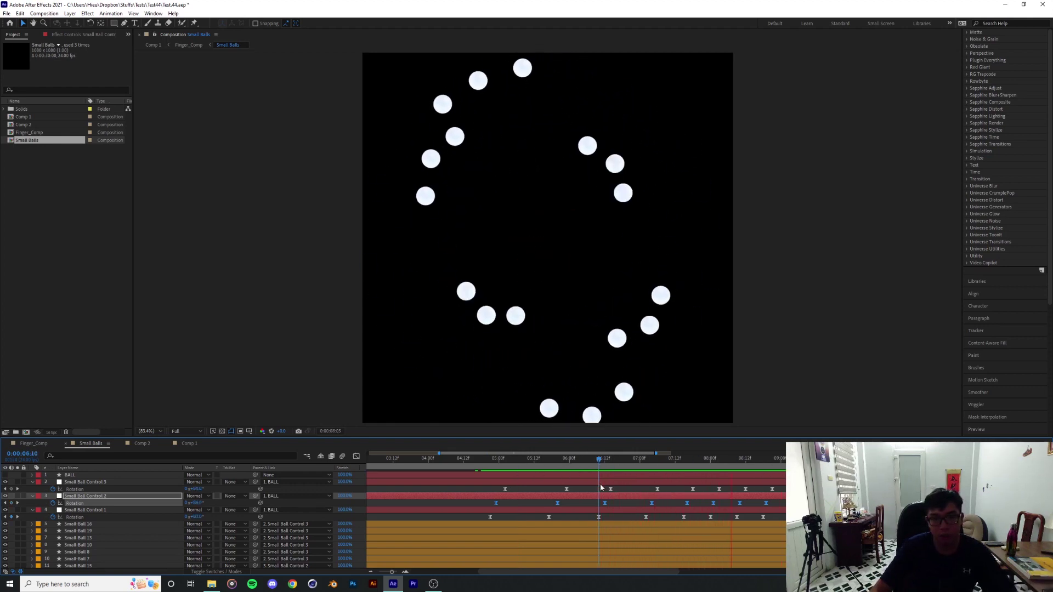
left_click(479, 461)
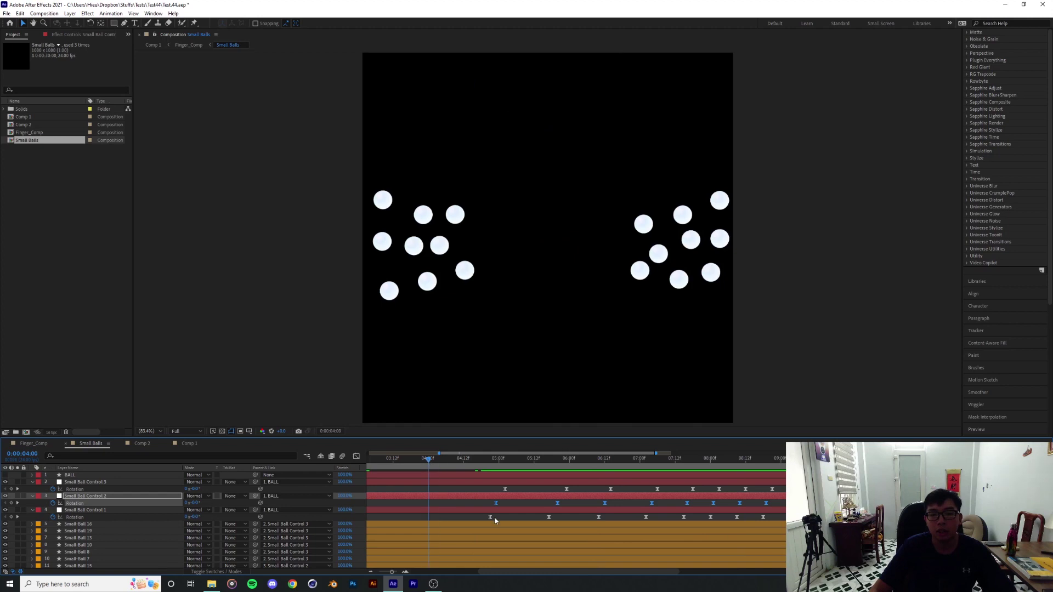
key("space")
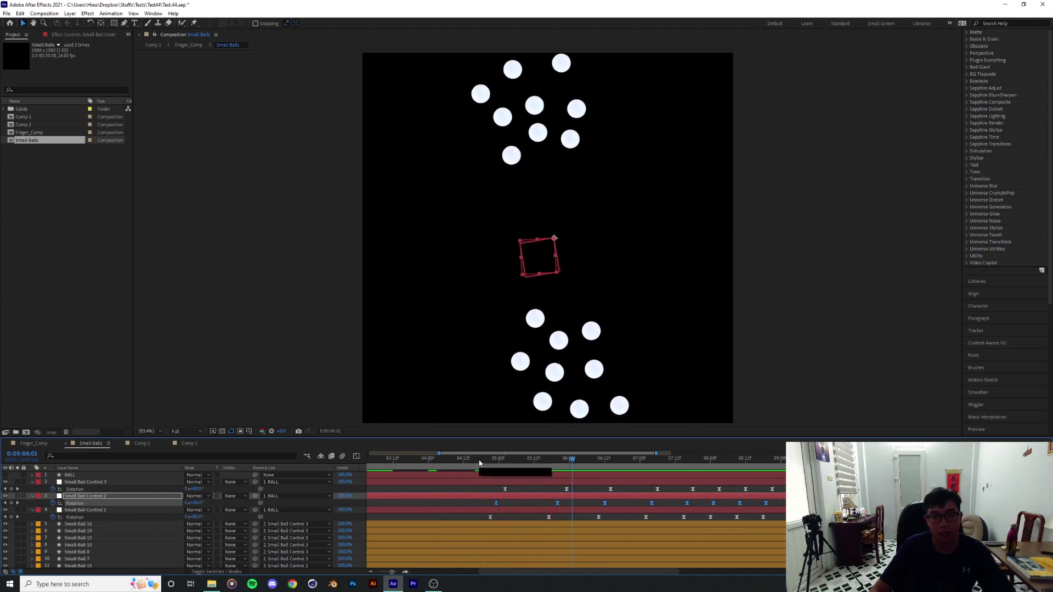
Return to Comp 1 and go to 0:00:05:08, where the small balls swirl around the fingers
left_click(33, 443)
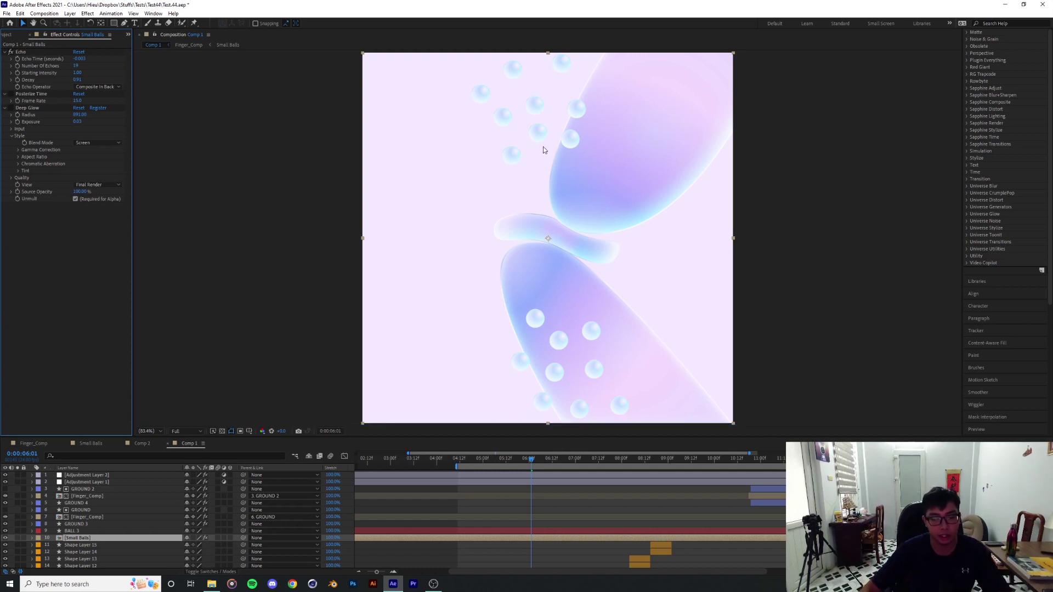
left_click(546, 464)
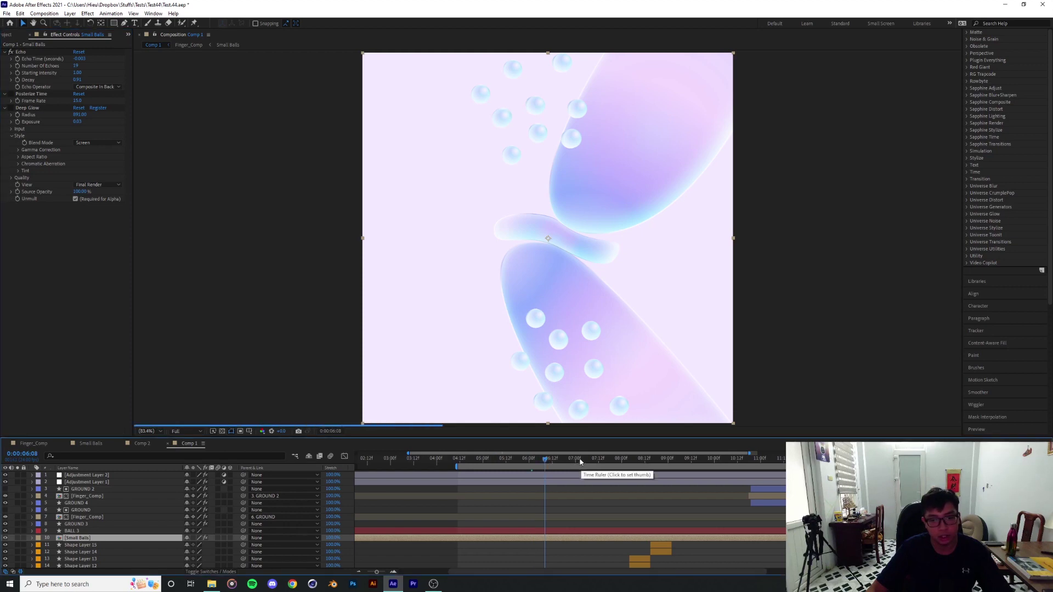
left_click(498, 464)
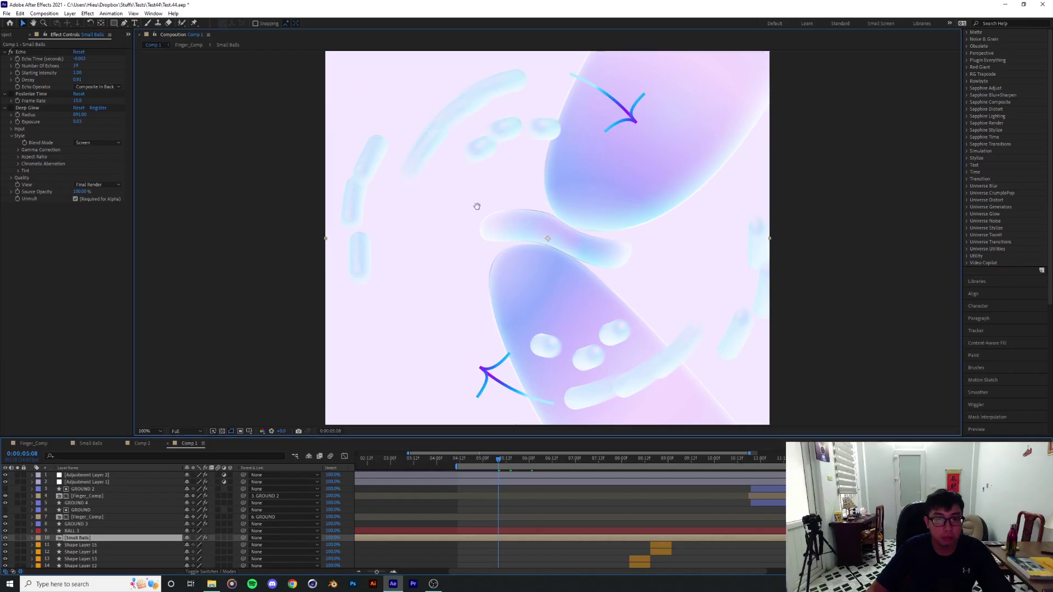
Examine the small balls' echo trails up close across the Comp 1 frame, and restore the view to Fit up to 100%
left_click_drag(475, 201, 583, 320)
scroll(492, 314, "up", 1)
left_click_drag(505, 327, 463, 212)
left_click_drag(533, 287, 456, 299)
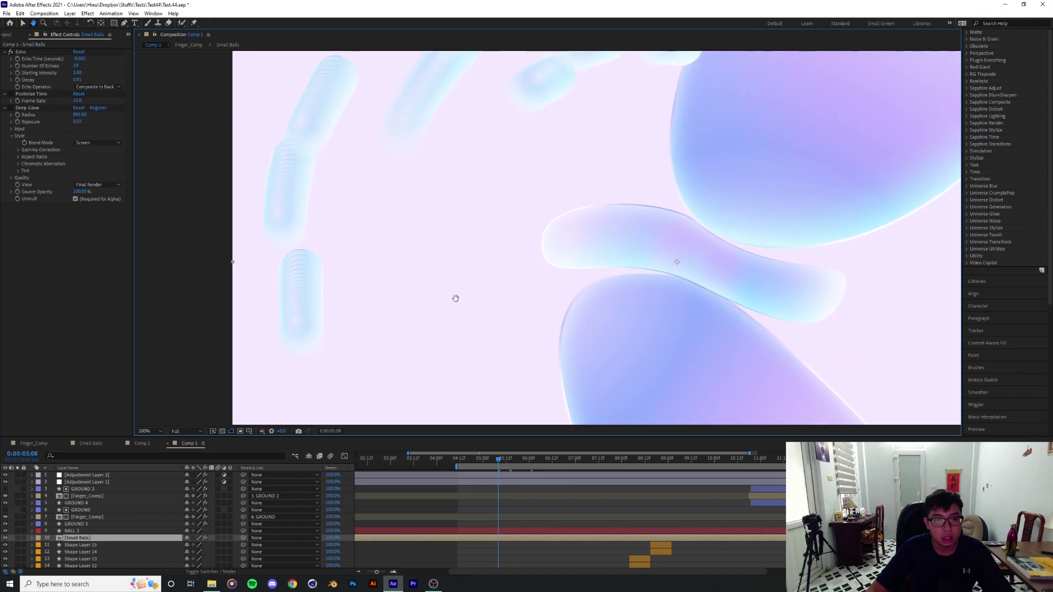
scroll(456, 301, "down", 1)
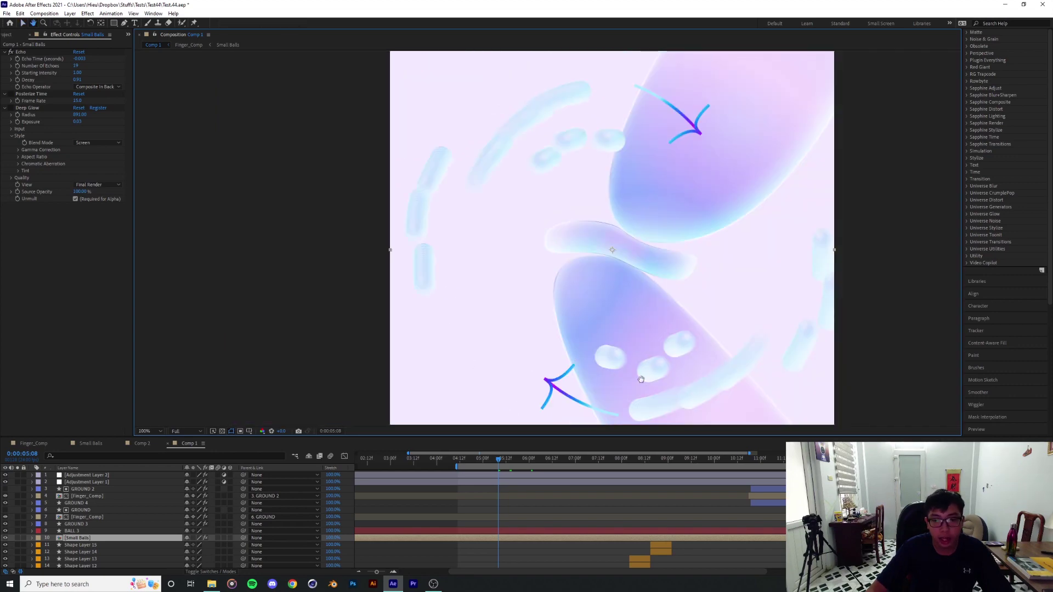
left_click_drag(641, 377, 452, 252)
scroll(529, 282, "up", 2)
left_click_drag(529, 282, 582, 364)
scroll(578, 358, "down", 1)
left_click_drag(545, 310, 491, 422)
left_click_drag(495, 297, 538, 185)
key("v")
left_click(152, 432)
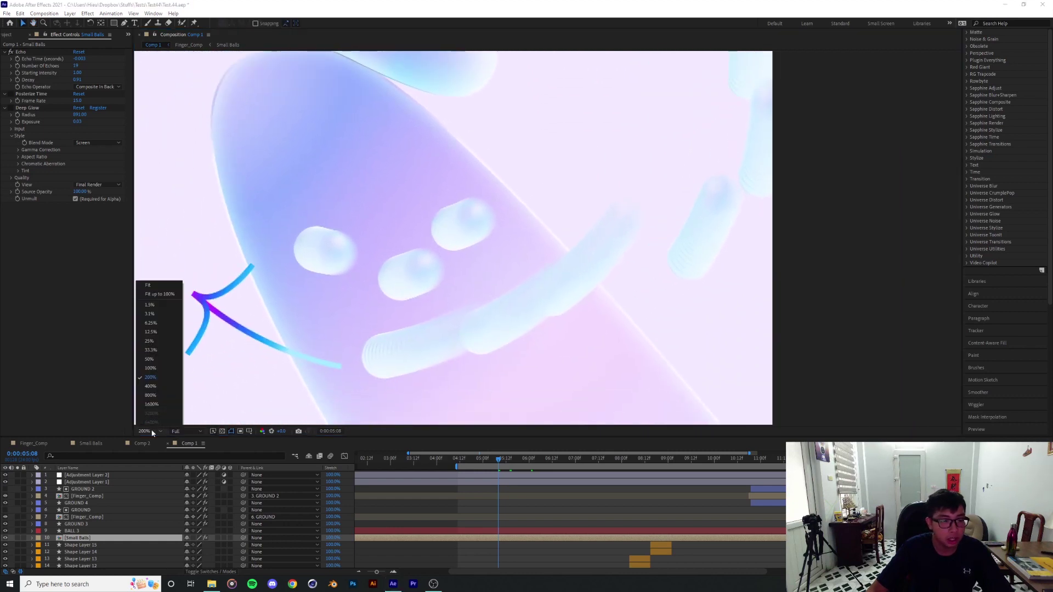
left_click(163, 294)
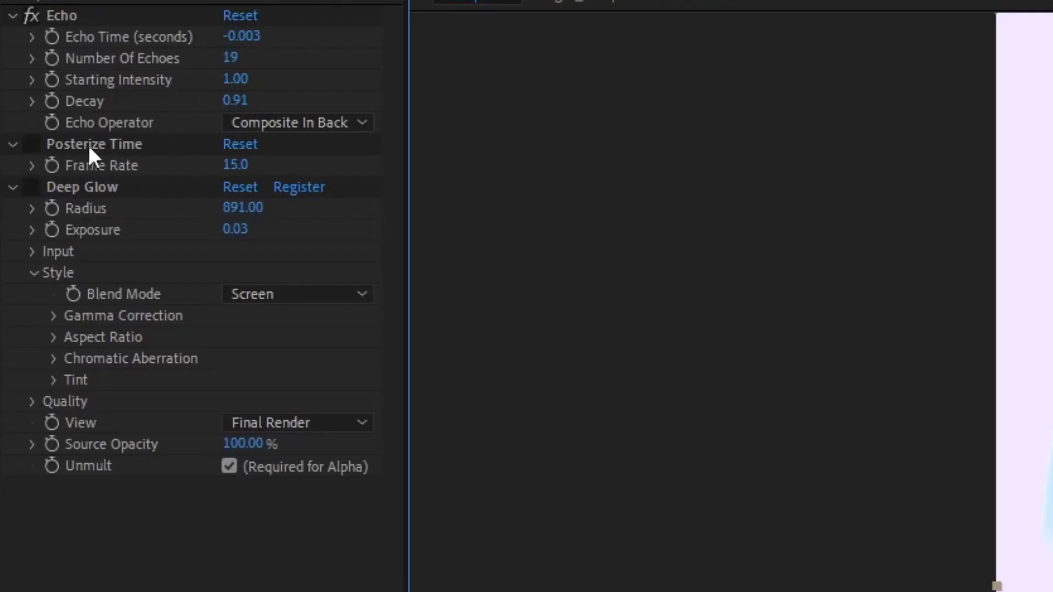
Enable Posterize Time on the Small Balls layer, check its frame rate, and solo the layer
left_click(236, 164)
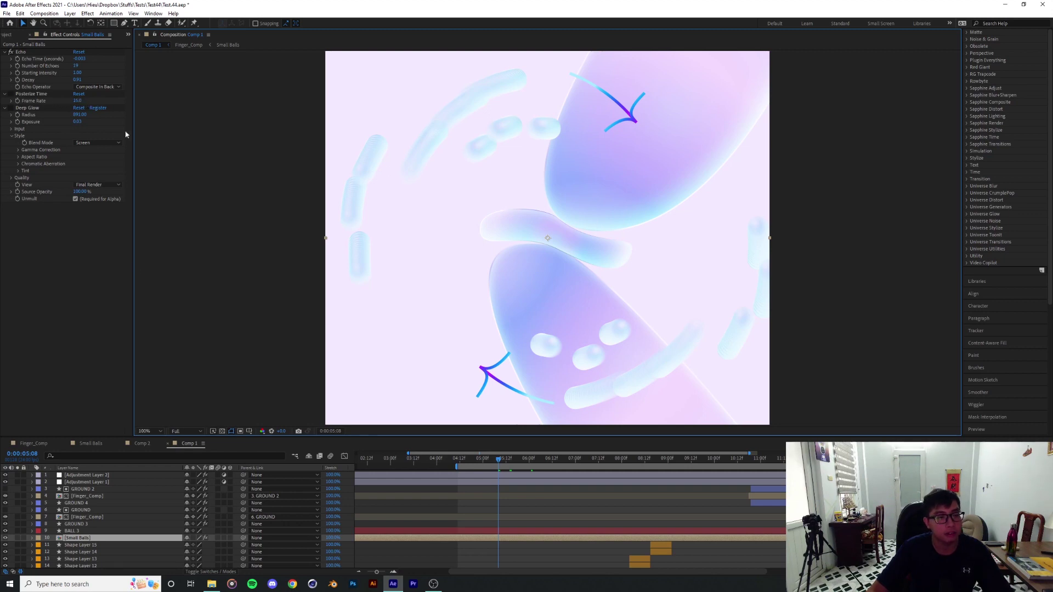
left_click(78, 102)
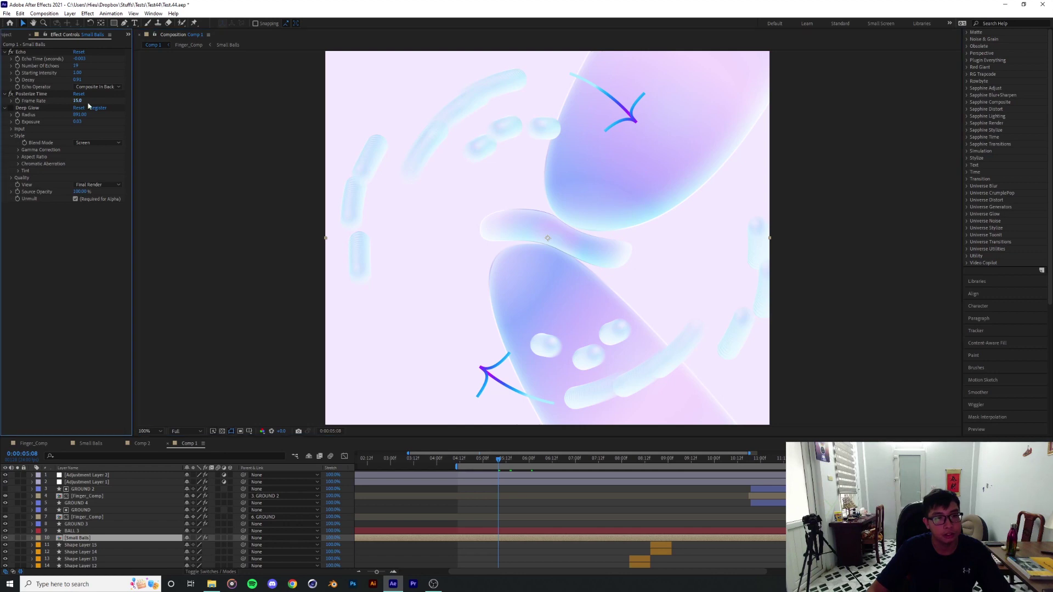
left_click(23, 543)
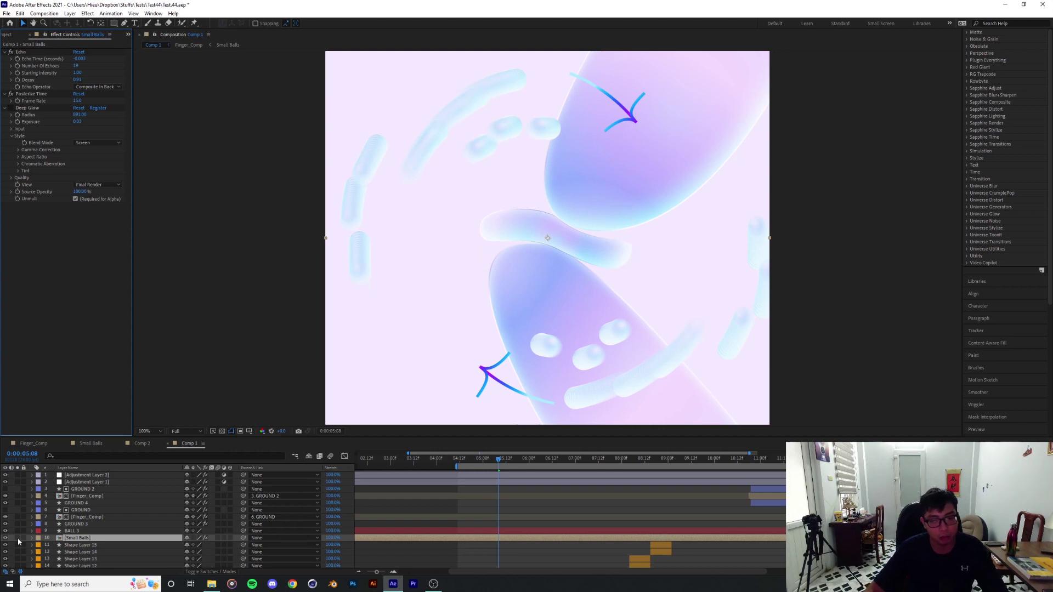
left_click(18, 538)
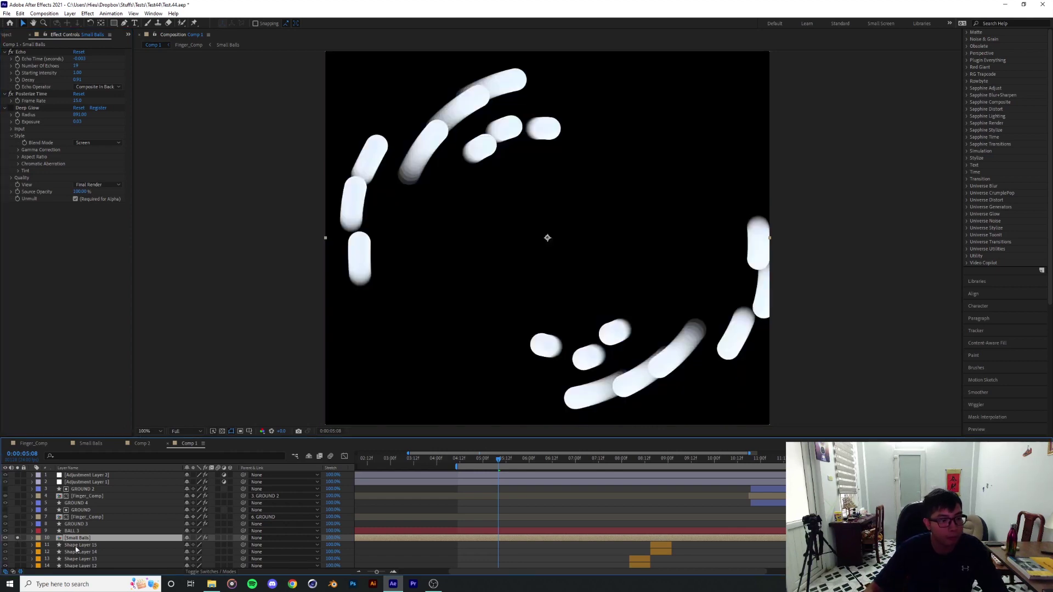
Turn off Echo and preview the soloed small balls with Posterize Time off and on to compare their motion
left_click(10, 52)
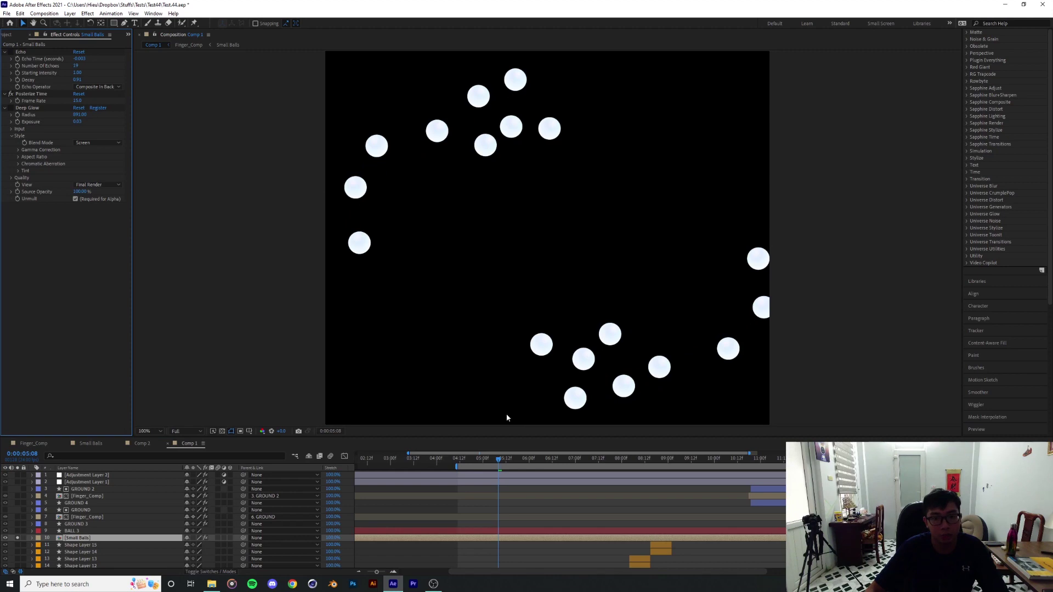
key("space")
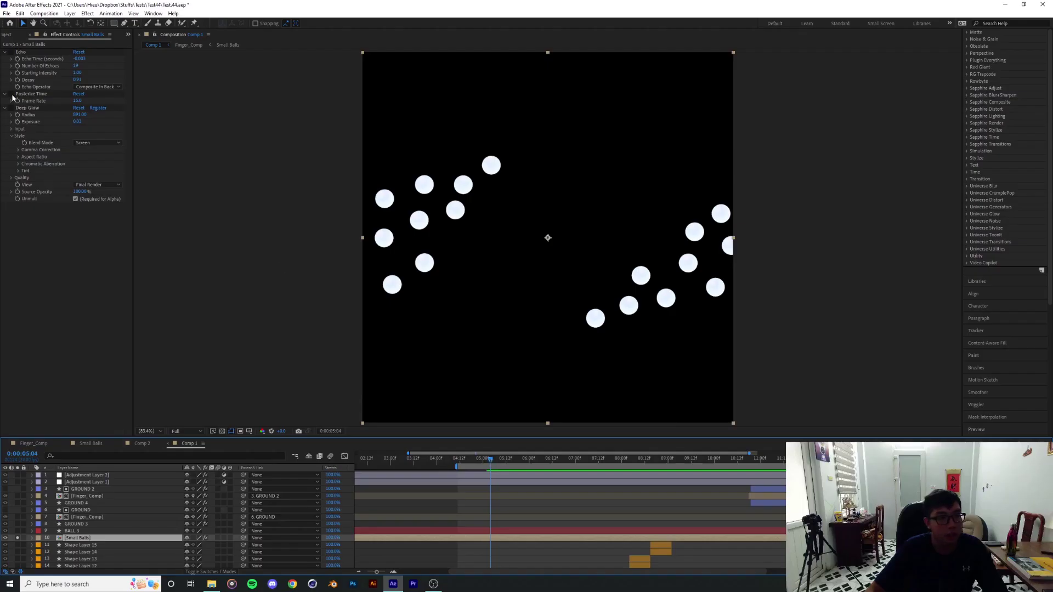
left_click(11, 95)
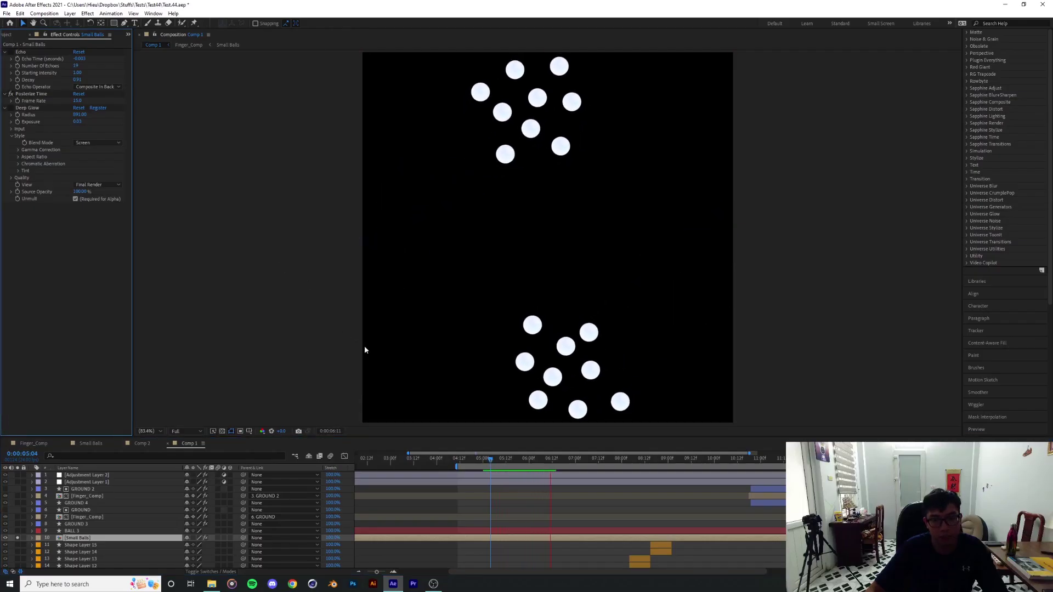
left_click(463, 461)
key("space")
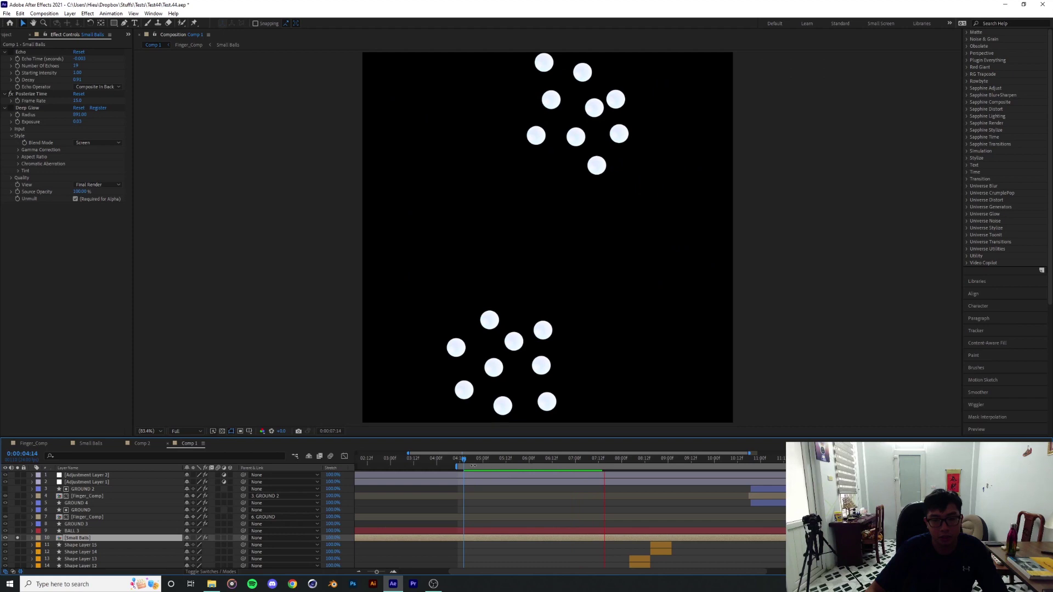
left_click(471, 462)
key("space")
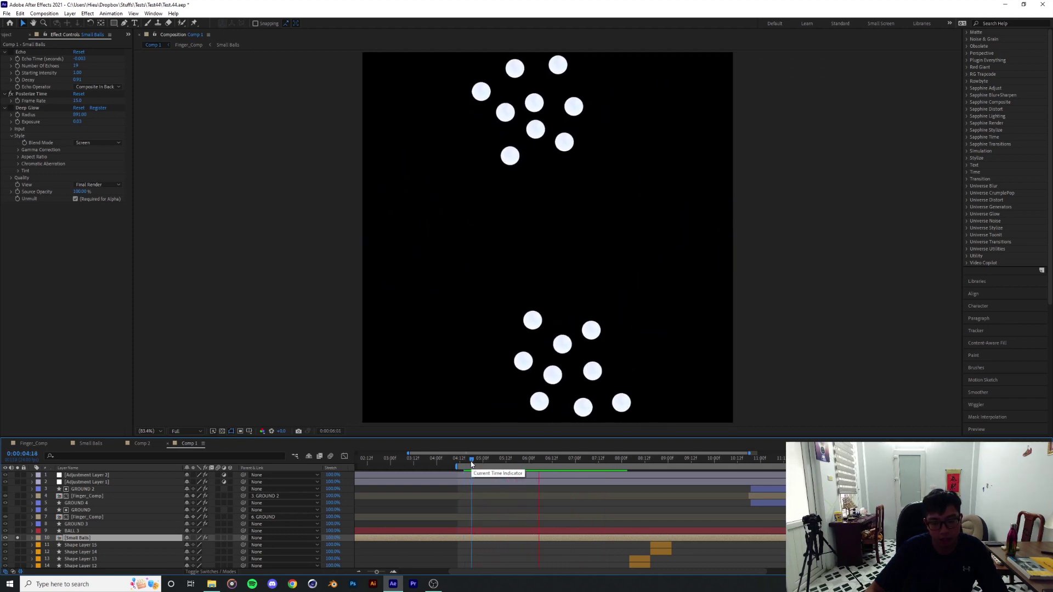
Unsolo the Small Balls layer, and turn on its Echo and Deep Glow effects, checking the glow at 0:00:10:00
left_click_drag(471, 465, 539, 457)
left_click(17, 538)
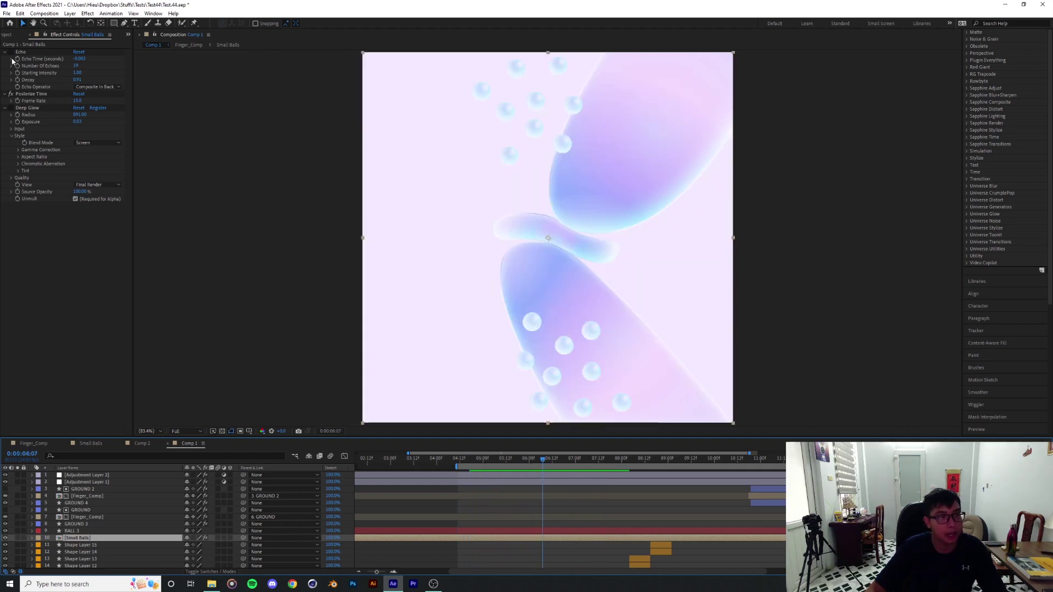
left_click(643, 464)
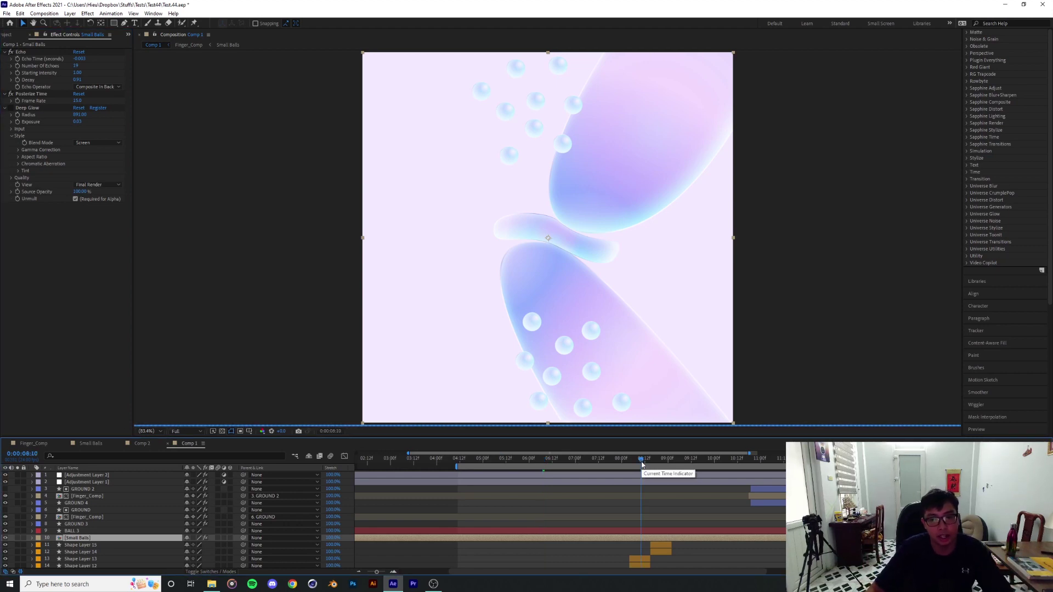
left_click(714, 461)
left_click(11, 107)
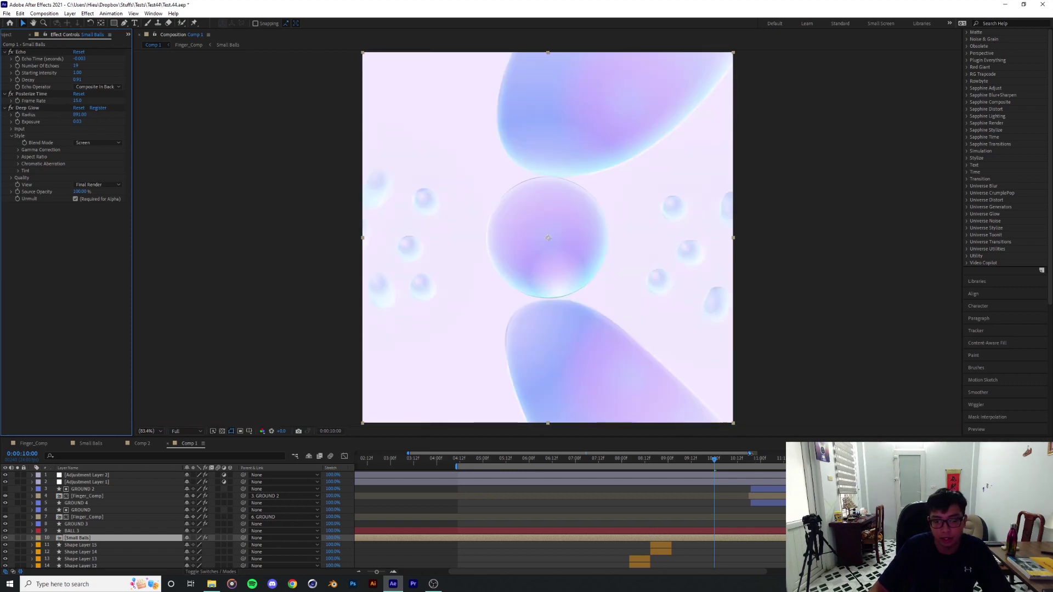
Extend the start of Comp 1's work area back to the beginning of the timeline
scroll(617, 477, "down", 5)
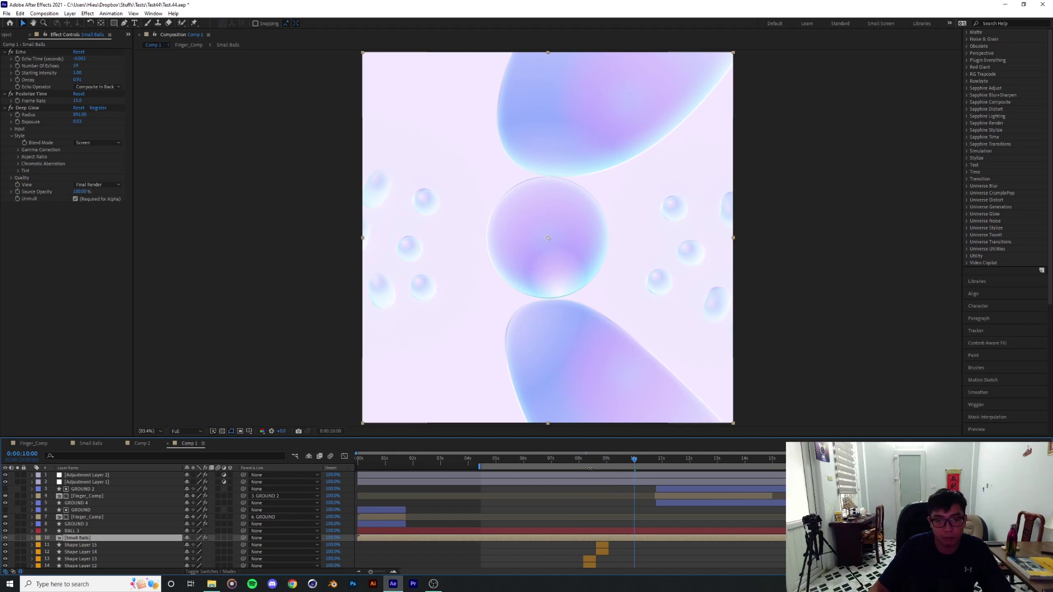
left_click_drag(453, 468, 357, 468)
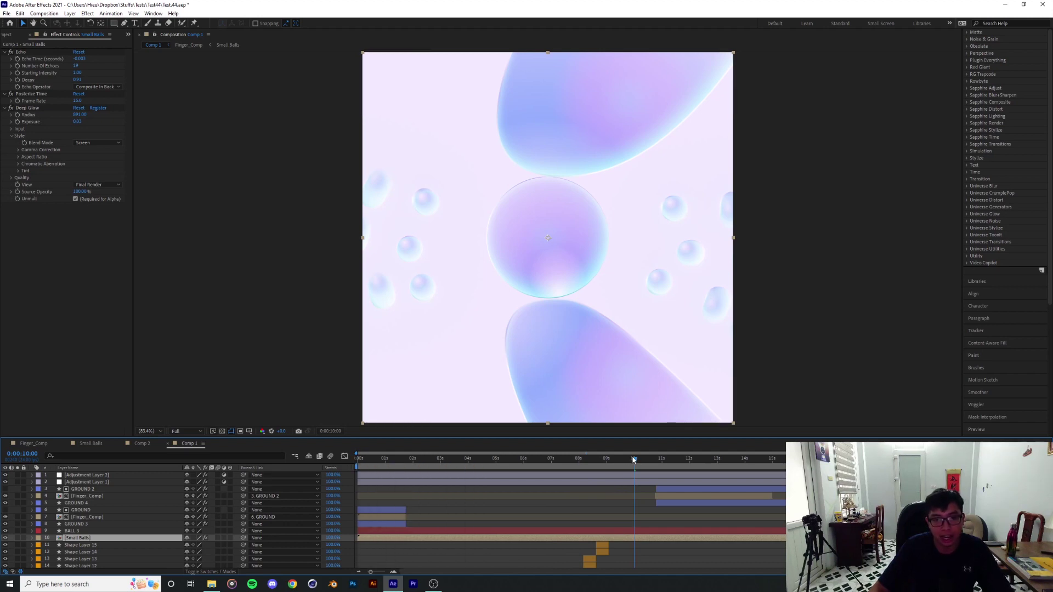
Look into the Small Balls and Finger_Comp compositions, and return to Comp 1 at 0:00:12:06
double_click(634, 540)
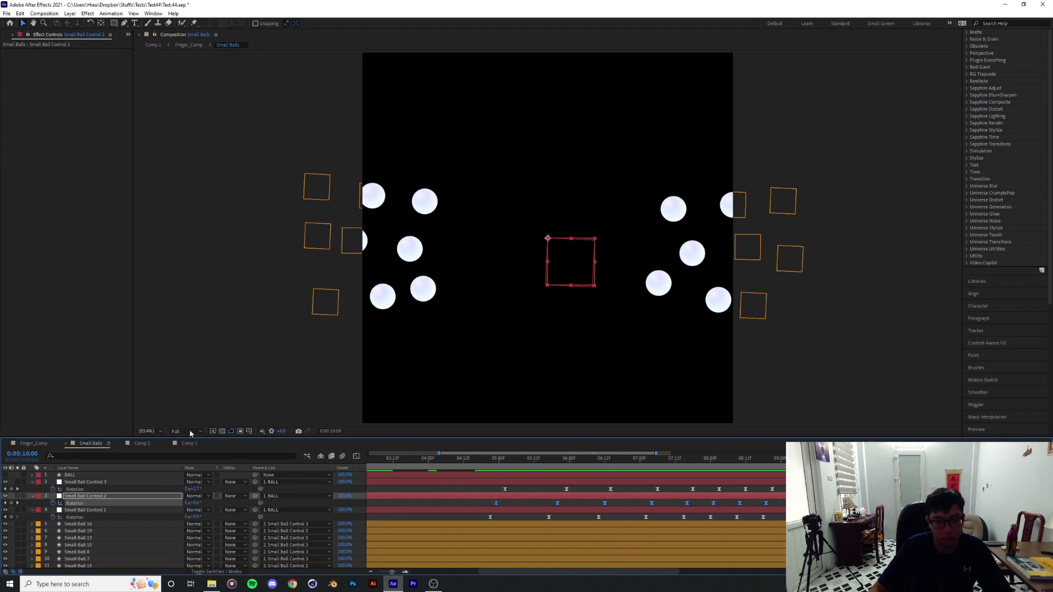
scroll(692, 496, "down", 5)
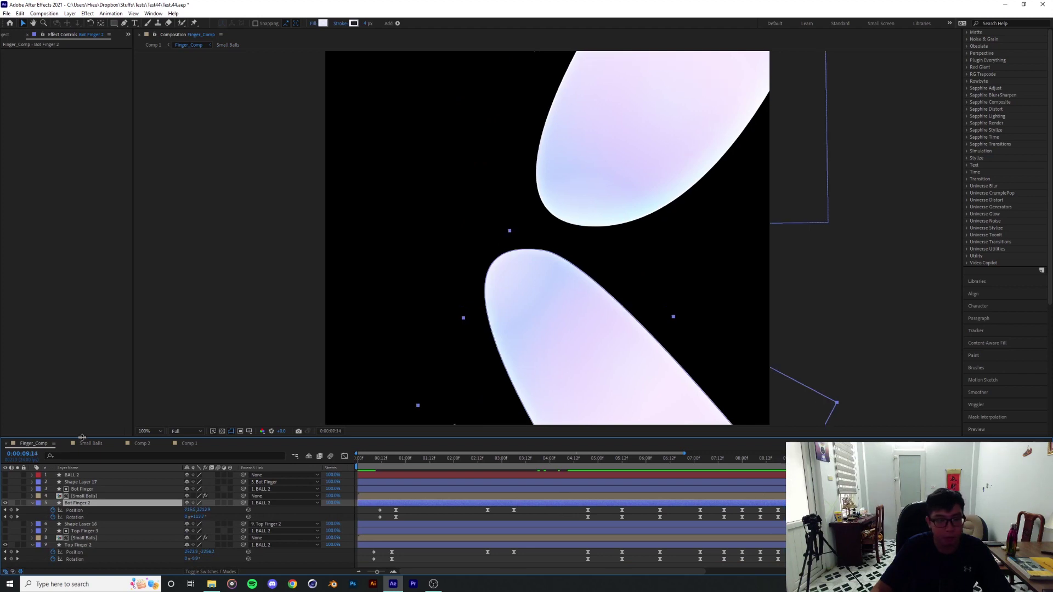
left_click(189, 443)
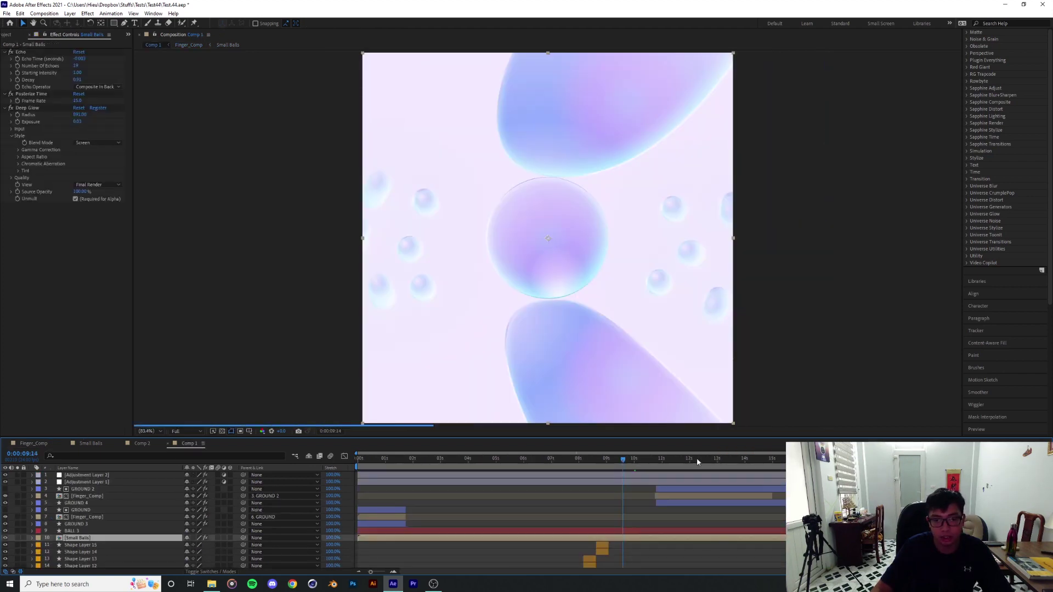
left_click(697, 460)
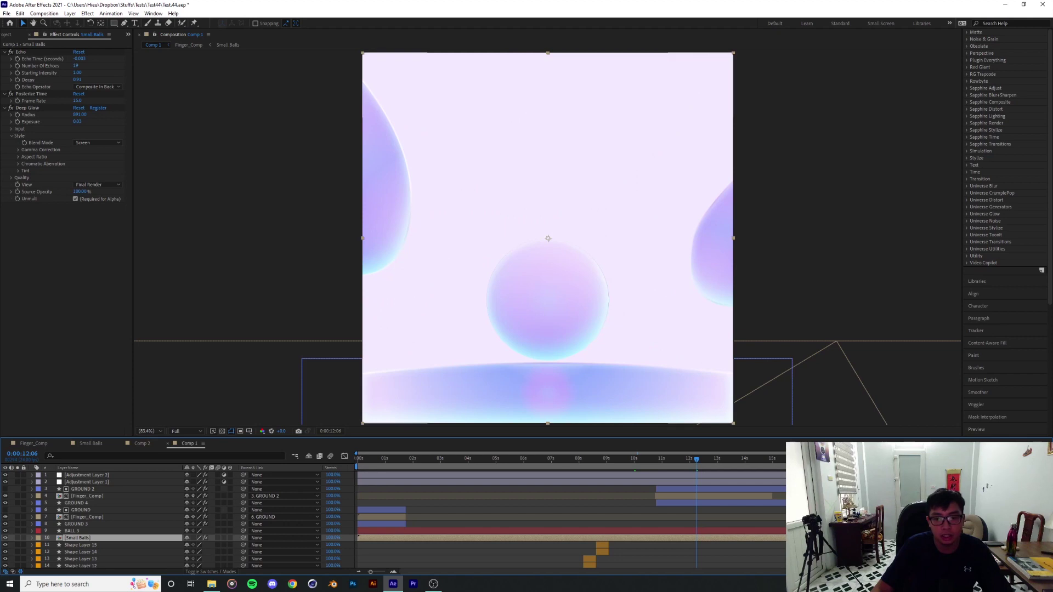